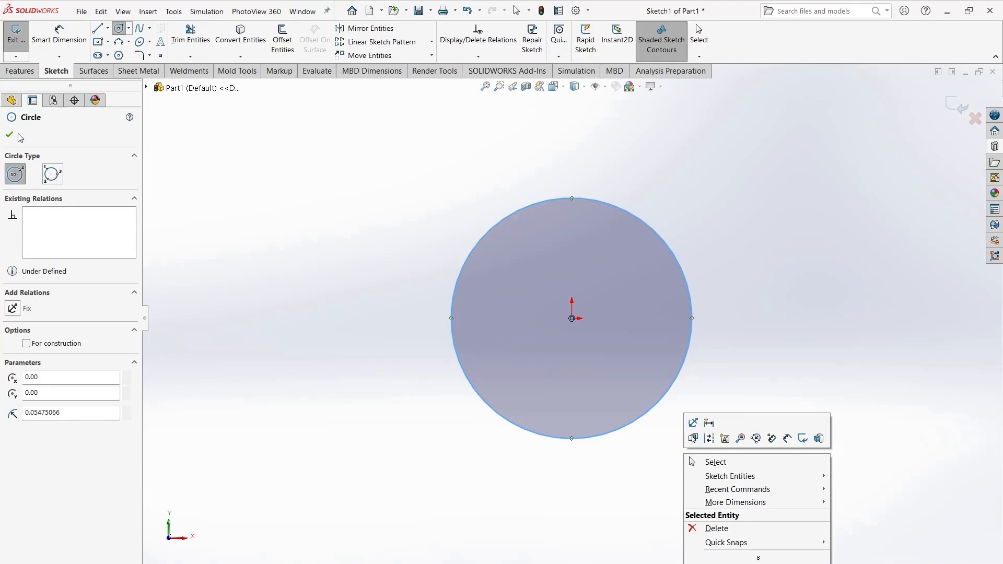
- Switch the document units to MMGS (millimeter, gram, second) and resume editing the circle sketch
{"action": "left_click", "coordinate": [922, 563]}
{"action": "left_click", "coordinate": [920, 545]}
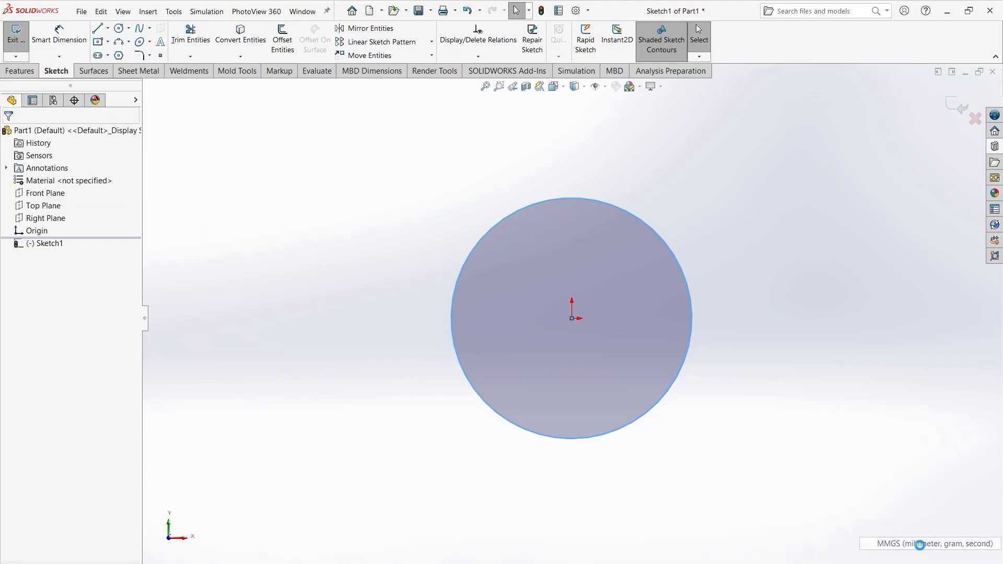
{"action": "left_click", "coordinate": [52, 245]}
{"action": "left_click", "coordinate": [56, 216]}
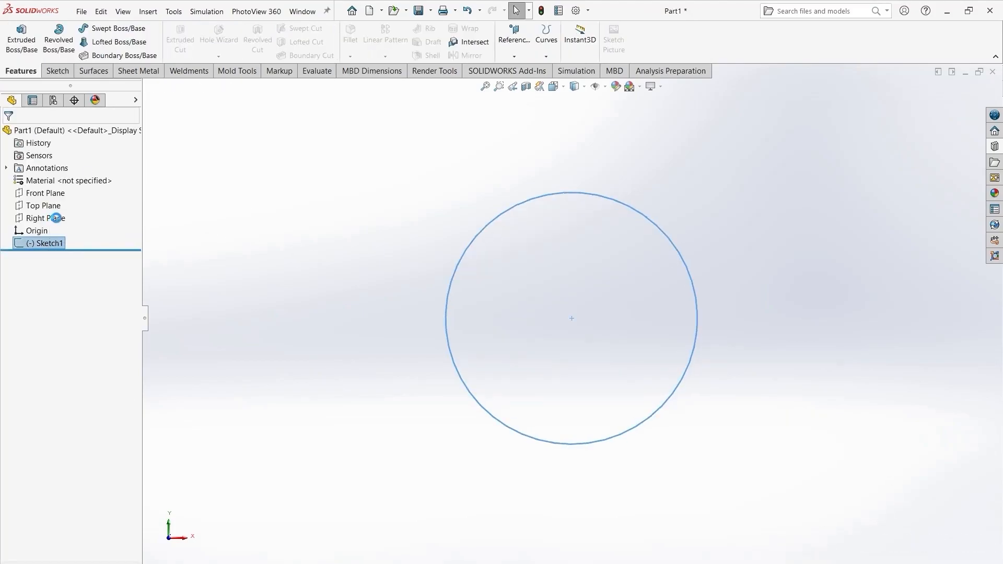
{"action": "left_click", "coordinate": [399, 444]}
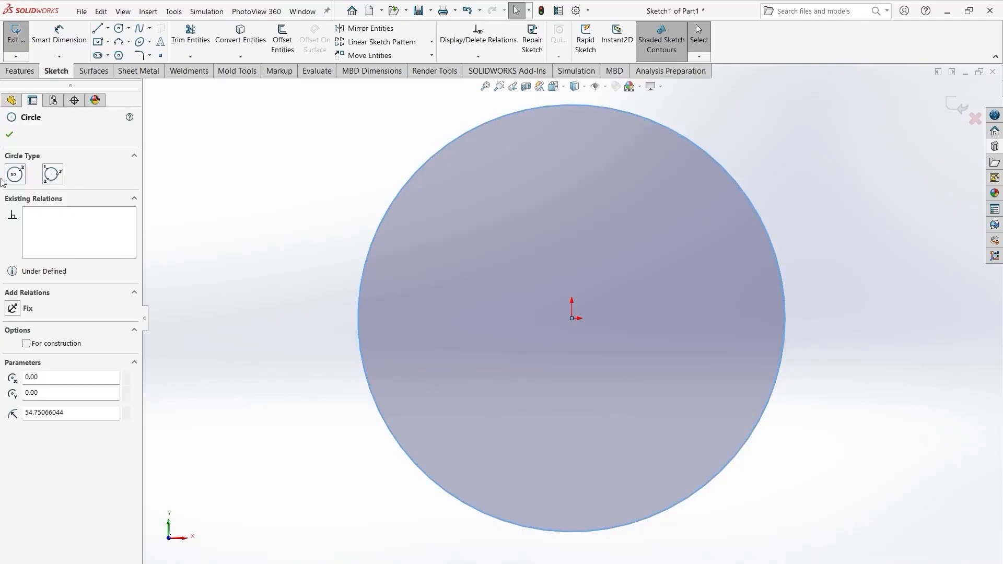
{"action": "left_click", "coordinate": [9, 134]}
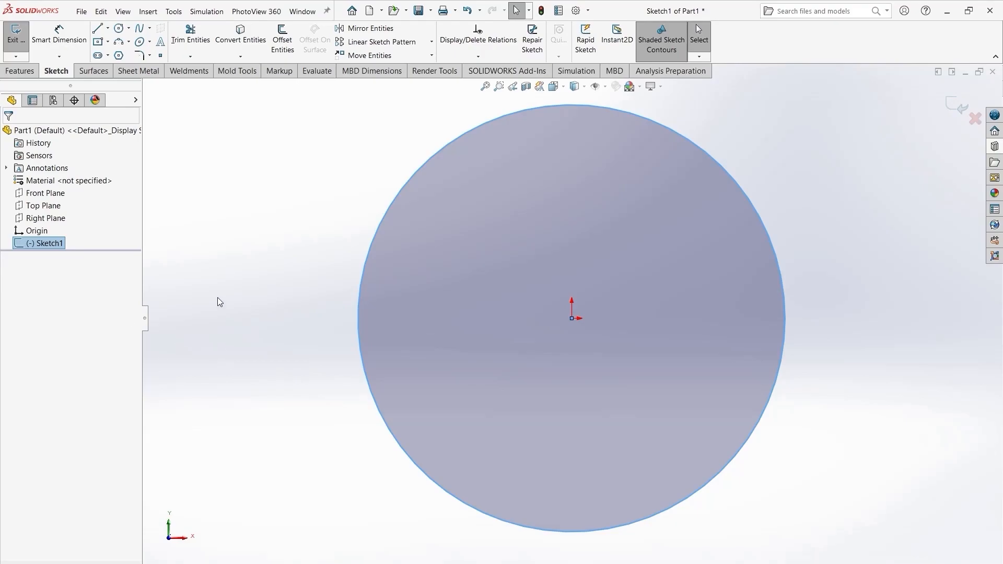
{"action": "left_click", "coordinate": [886, 171]}
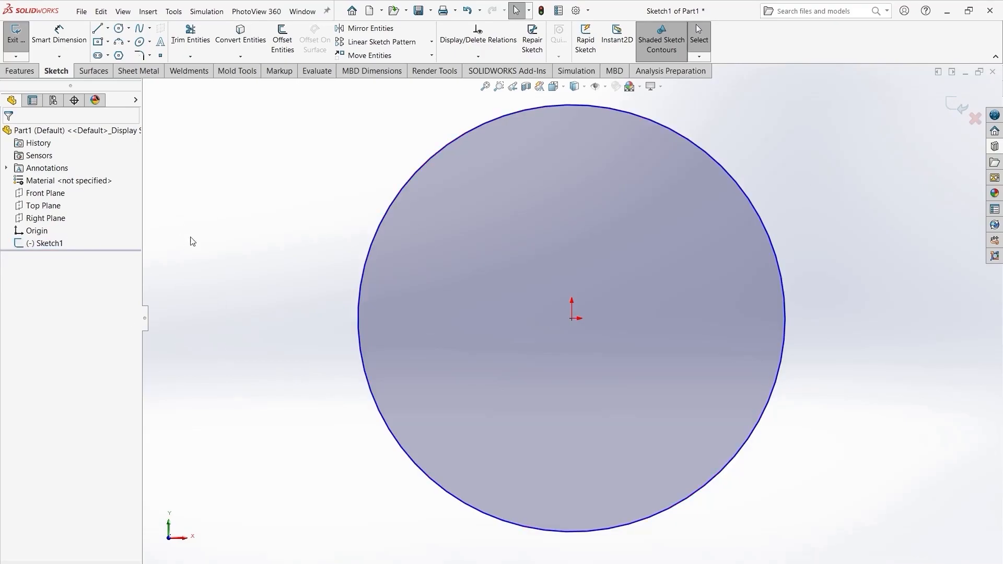
- Dimension the circle's diameter as 100 mm with Smart Dimension
{"action": "left_click", "coordinate": [59, 40]}
{"action": "left_click", "coordinate": [716, 162]}
{"action": "left_click", "coordinate": [761, 138]}
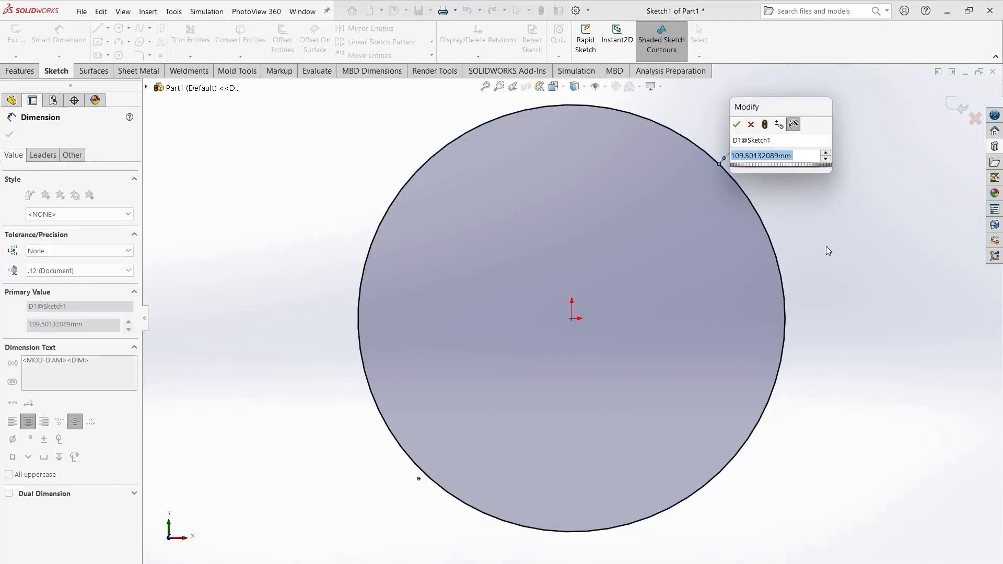
{"action": "type", "text": "100"}
{"action": "key", "text": "Return"}
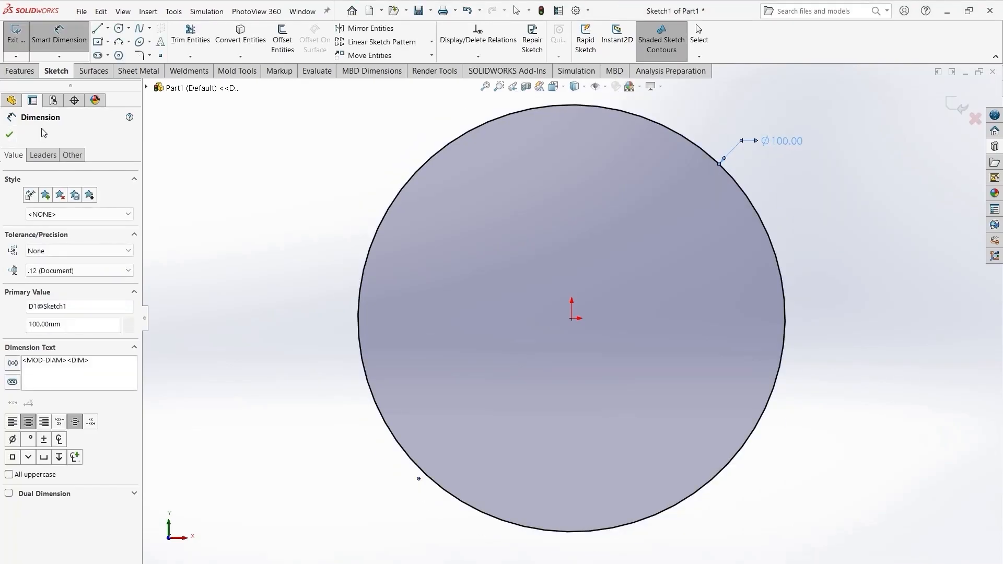
{"action": "left_click", "coordinate": [9, 134]}
{"action": "scroll", "coordinate": [585, 181], "scroll_direction": "down", "scroll_amount": 3}
{"action": "scroll", "coordinate": [653, 240], "scroll_direction": "up", "scroll_amount": 6}
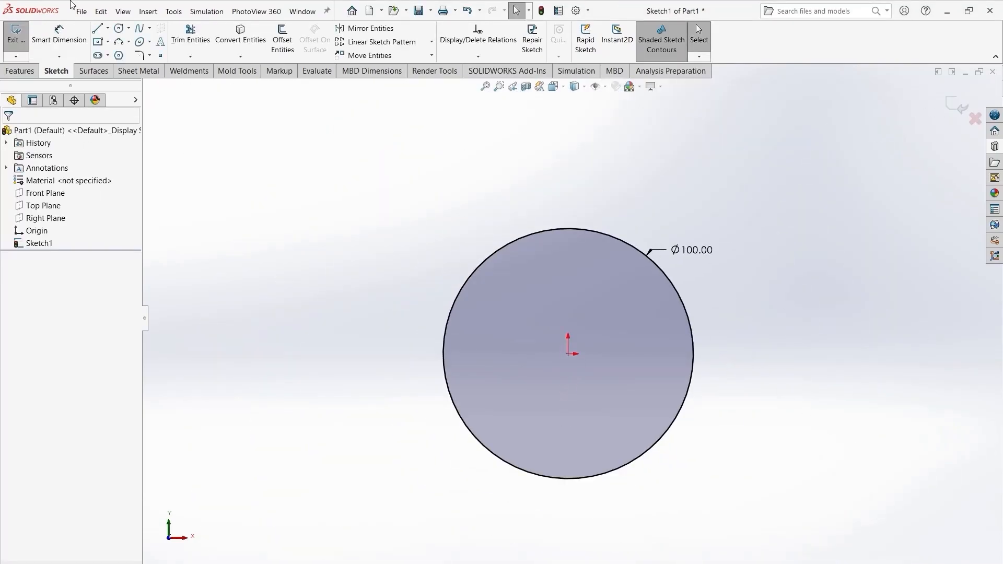
- Sketch a three-point arc starting on the circle's upper right edge and sweeping outward to the right
{"action": "left_click", "coordinate": [119, 42]}
{"action": "left_click", "coordinate": [616, 240]}
{"action": "left_click", "coordinate": [819, 307]}
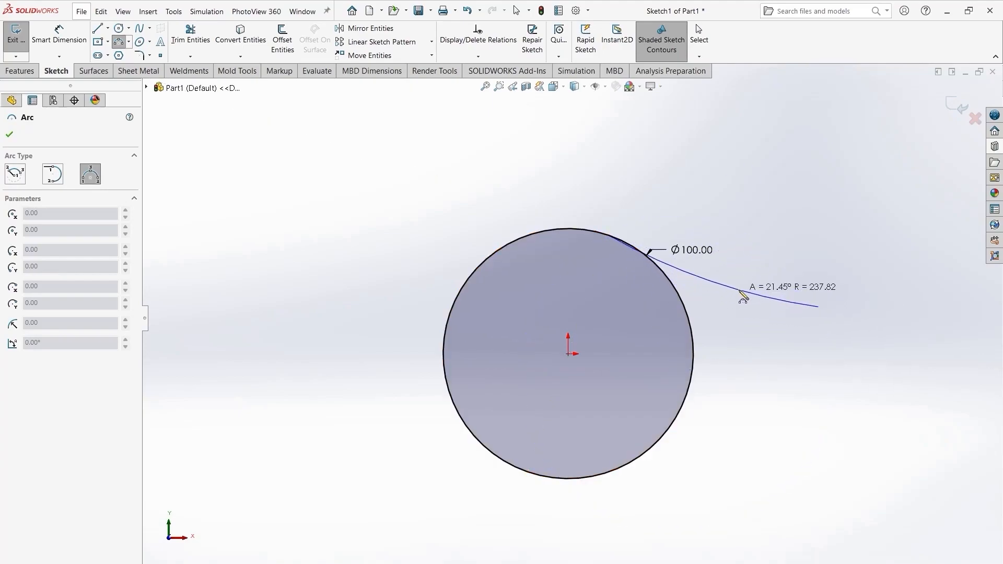
{"action": "left_click", "coordinate": [713, 273]}
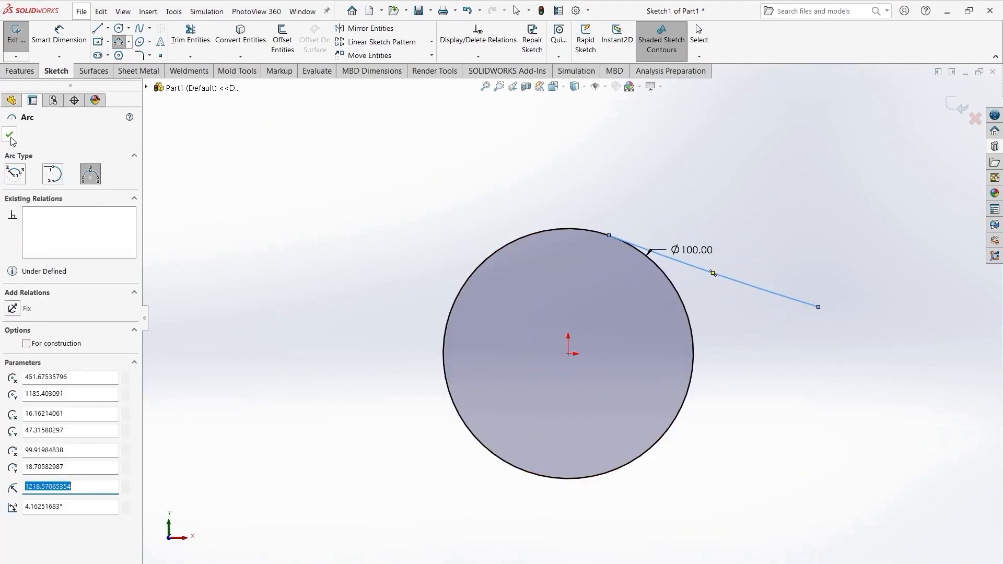
{"action": "left_click", "coordinate": [10, 135]}
- Add a tangent relation between the arc and the circle
{"action": "left_click", "coordinate": [713, 271]}
{"action": "left_click", "coordinate": [752, 359]}
{"action": "left_click", "coordinate": [709, 278]}
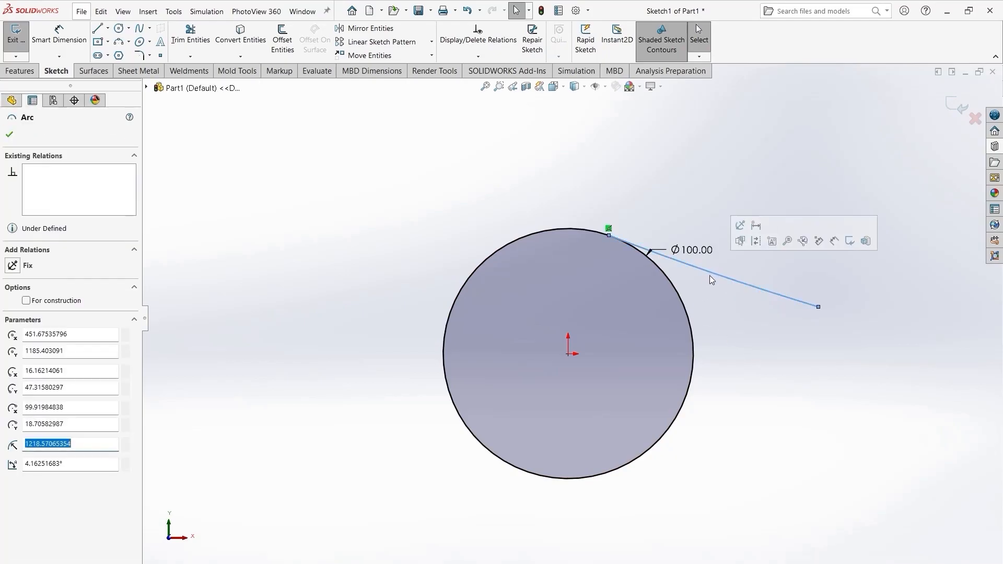
{"action": "left_click", "coordinate": [674, 289], "text": "ctrl"}
{"action": "left_click", "coordinate": [727, 242]}
{"action": "left_click", "coordinate": [792, 340]}
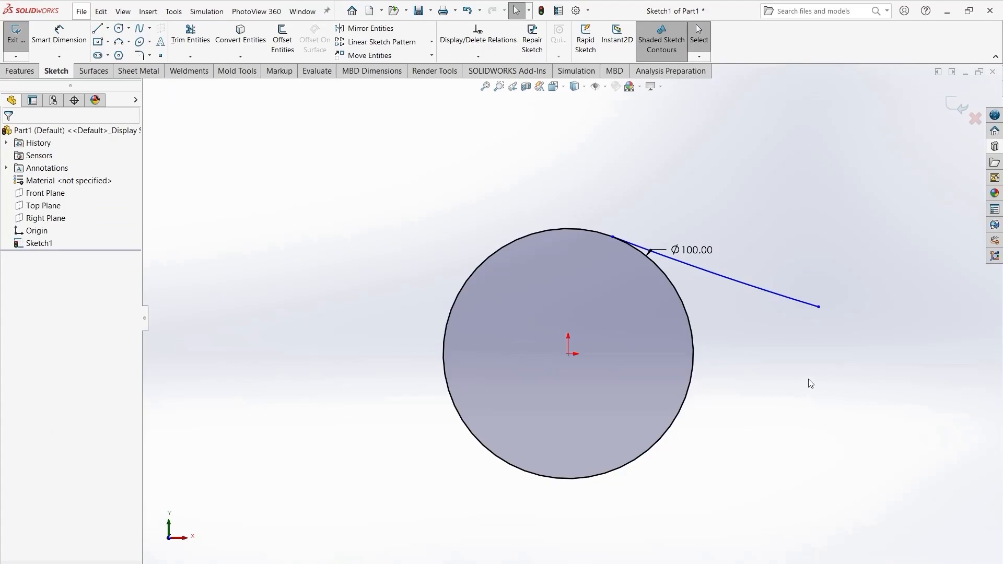
- Draw a horizontal line from the origin to the right and make it a construction line
{"action": "key", "text": "l"}
{"action": "left_click", "coordinate": [569, 353]}
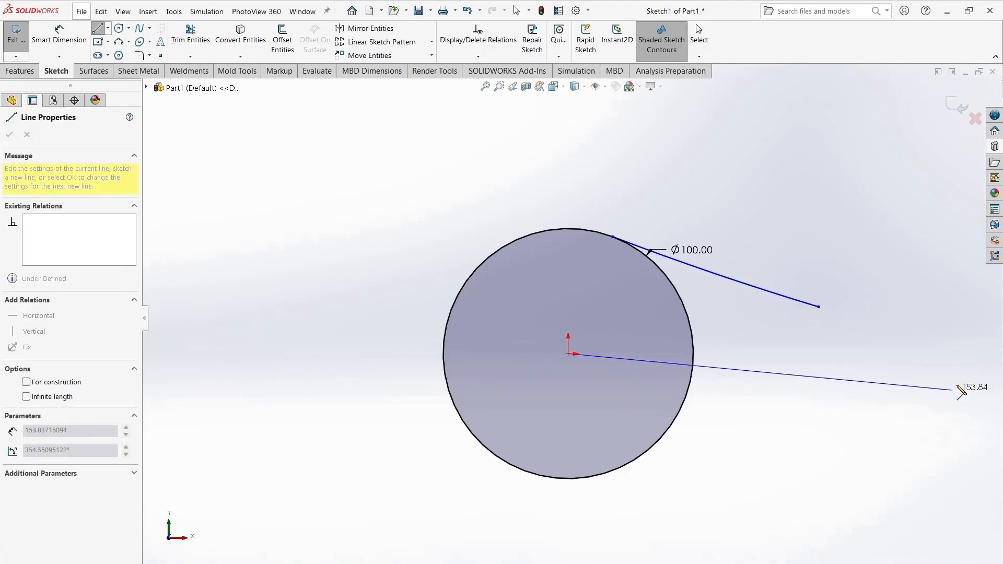
{"action": "left_click", "coordinate": [964, 354]}
{"action": "right_click", "coordinate": [964, 355]}
{"action": "left_click", "coordinate": [899, 360]}
{"action": "left_click", "coordinate": [783, 354]}
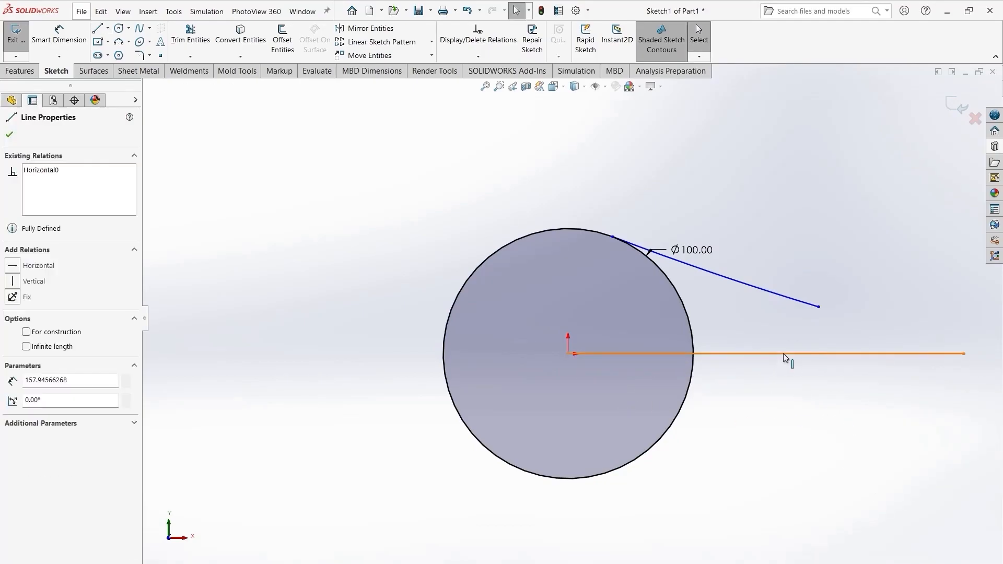
{"action": "left_click", "coordinate": [26, 331]}
{"action": "left_click", "coordinate": [9, 134]}
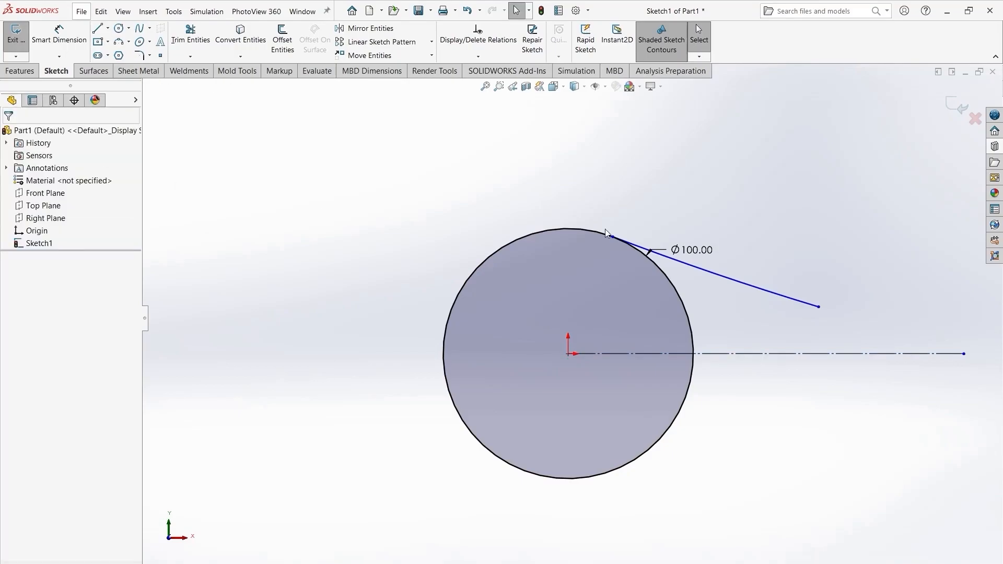
- Dimension the arc's radius as 200 mm
{"action": "key", "text": "d"}
{"action": "left_click", "coordinate": [757, 287]}
{"action": "left_click", "coordinate": [919, 319]}
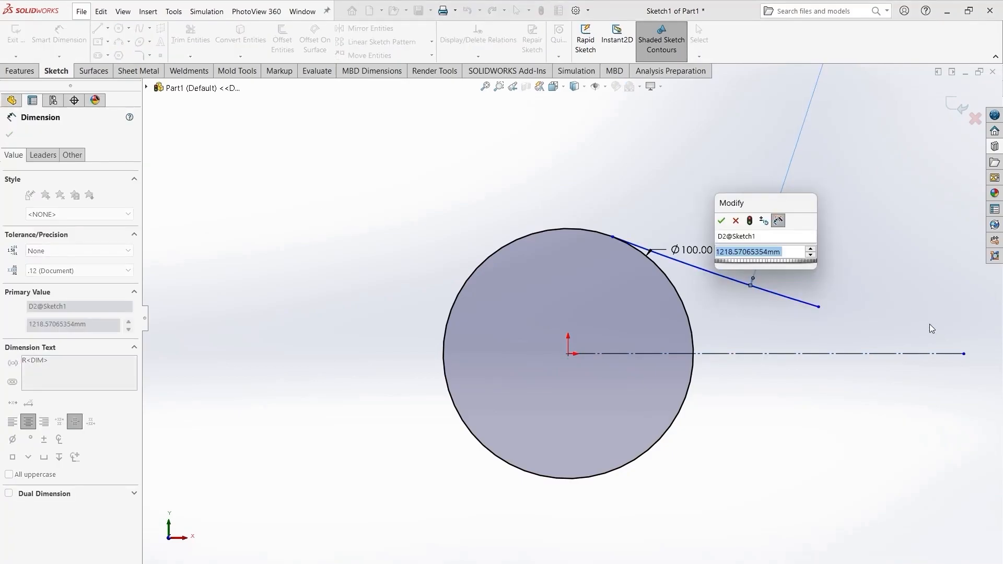
{"action": "type", "text": "200"}
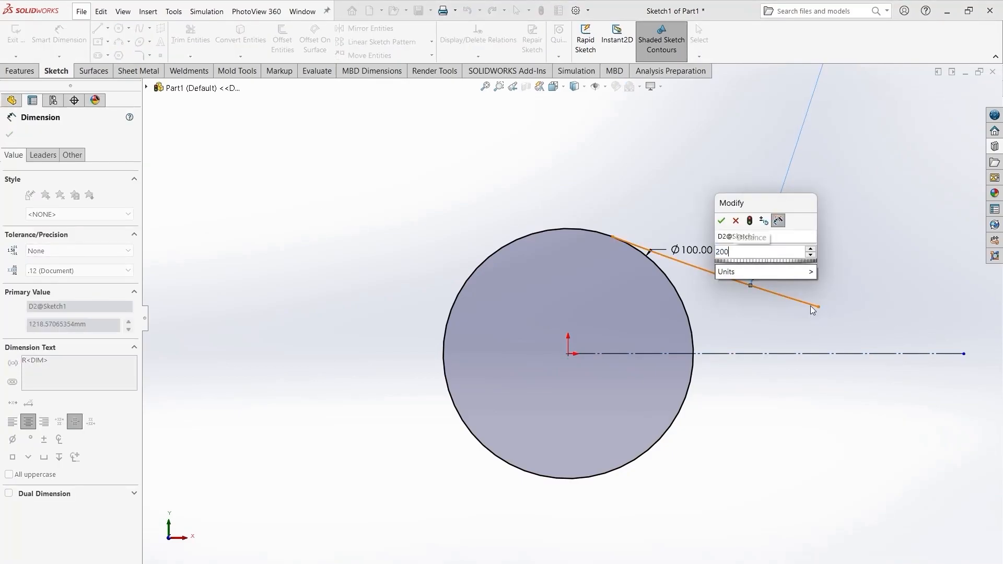
{"action": "key", "text": "Return"}
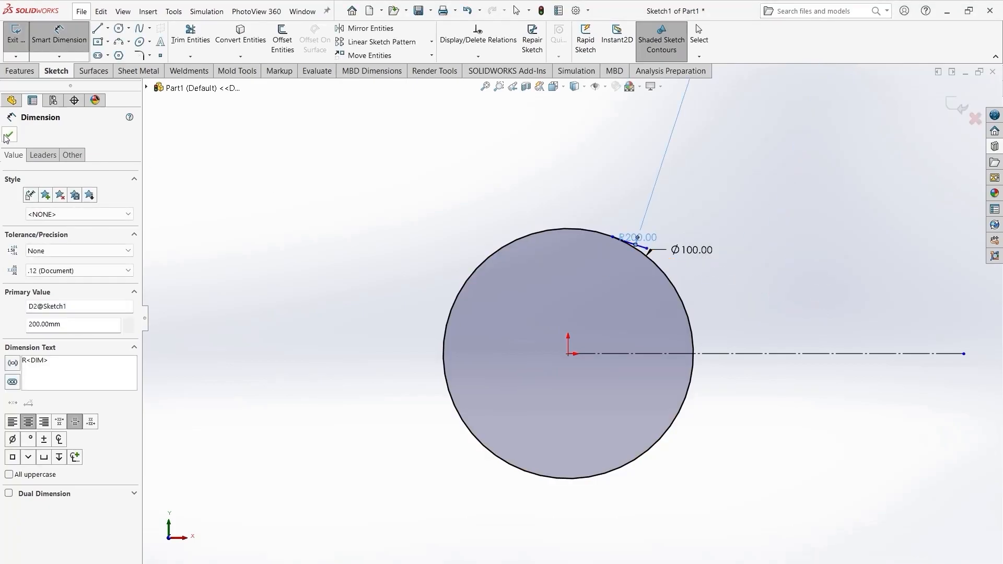
{"action": "left_click", "coordinate": [8, 135]}
- Drag the arc's free endpoint down to just above the horizontal construction line
{"action": "scroll", "coordinate": [641, 267], "scroll_direction": "down", "scroll_amount": 2}
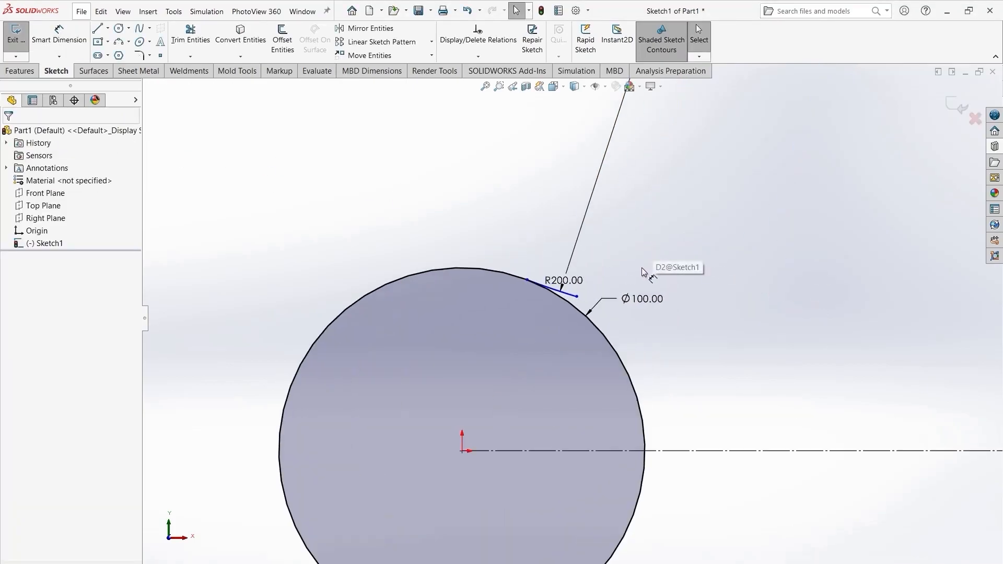
{"action": "scroll", "coordinate": [574, 287], "scroll_direction": "down", "scroll_amount": 4}
{"action": "left_click_drag", "start_coordinate": [577, 312], "coordinate": [991, 433]}
{"action": "scroll", "coordinate": [891, 446], "scroll_direction": "down", "scroll_amount": 4}
{"action": "scroll", "coordinate": [893, 451], "scroll_direction": "up", "scroll_amount": 6}
{"action": "left_click", "coordinate": [606, 346]}
{"action": "left_click", "coordinate": [611, 325]}
{"action": "mouse_move", "coordinate": [611, 325]}
{"action": "left_mouse_down"}
{"action": "mouse_move", "coordinate": [602, 351]}
{"action": "mouse_move", "coordinate": [609, 338]}
{"action": "left_mouse_up"}
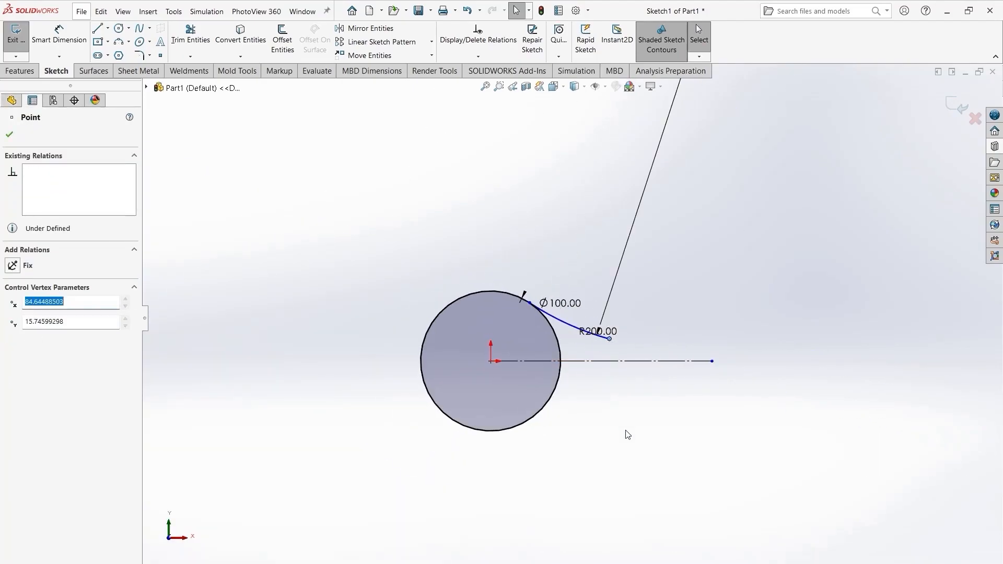
{"action": "left_click", "coordinate": [627, 414]}
- Draw a short horizontal line from the arc's free endpoint to the right
{"action": "key", "text": "l"}
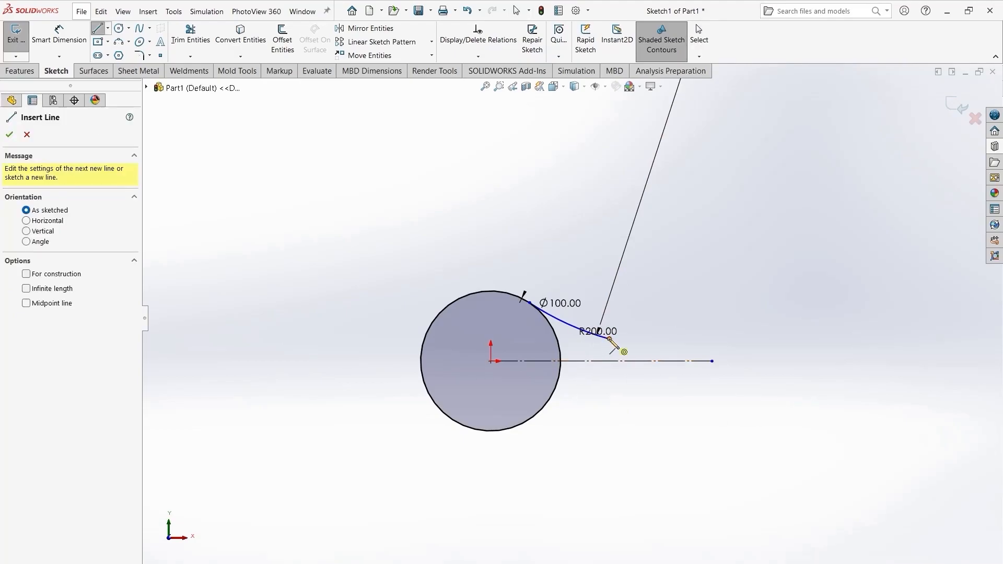
{"action": "left_click", "coordinate": [609, 338]}
{"action": "left_click", "coordinate": [709, 339]}
{"action": "right_click", "coordinate": [702, 421]}
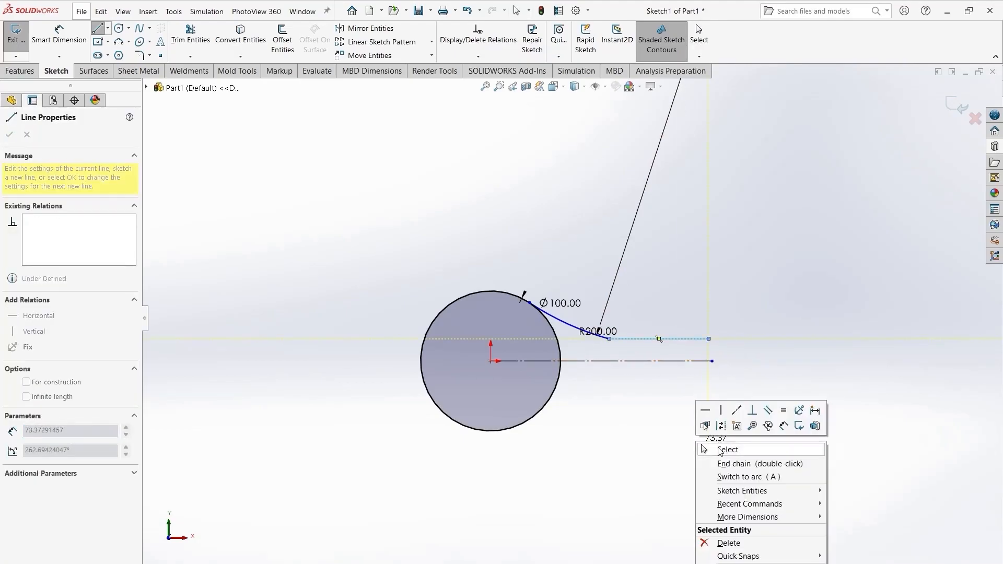
{"action": "left_click", "coordinate": [713, 448]}
- Make the short horizontal line tangent to the arc
{"action": "left_click", "coordinate": [629, 340]}
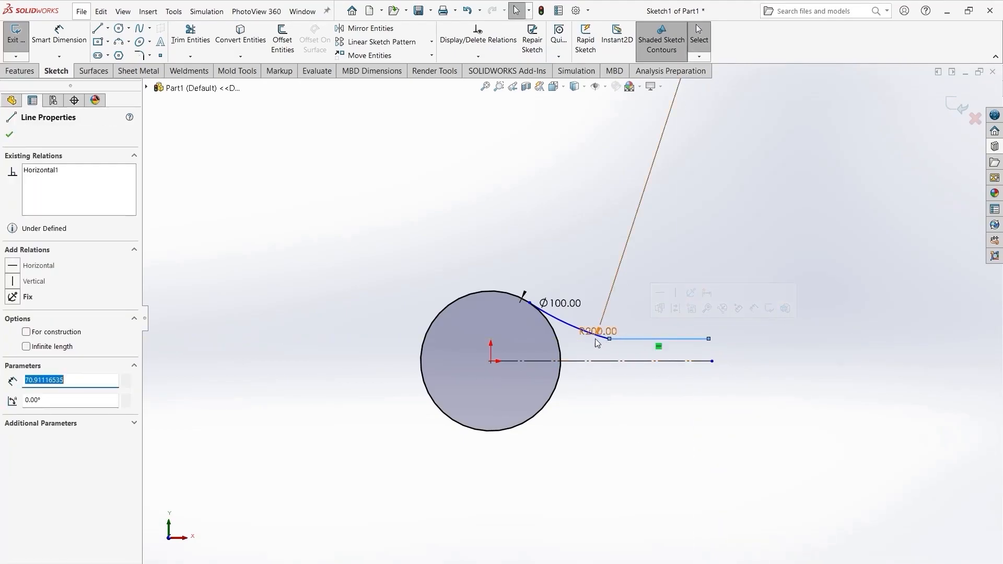
{"action": "left_click", "coordinate": [570, 326], "text": "ctrl"}
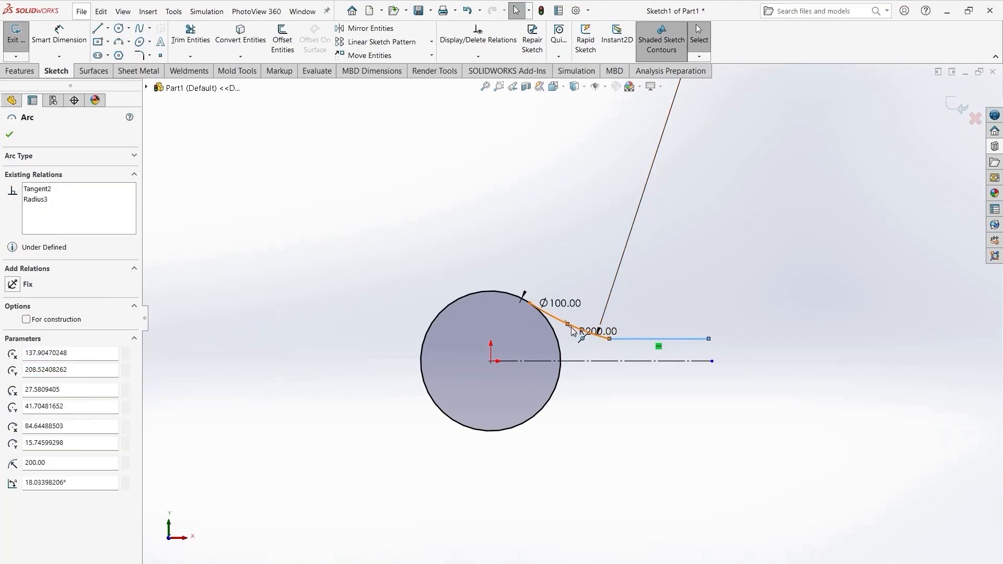
{"action": "left_click", "coordinate": [602, 493]}
{"action": "scroll", "coordinate": [627, 335], "scroll_direction": "down", "scroll_amount": 5}
{"action": "left_click", "coordinate": [590, 346]}
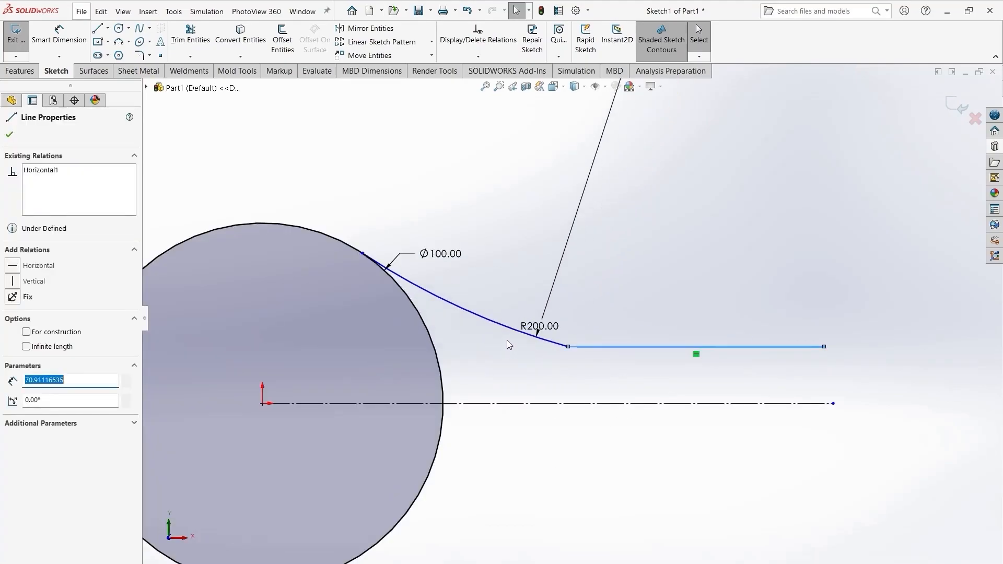
{"action": "left_click", "coordinate": [506, 326], "text": "ctrl"}
{"action": "left_click", "coordinate": [535, 282]}
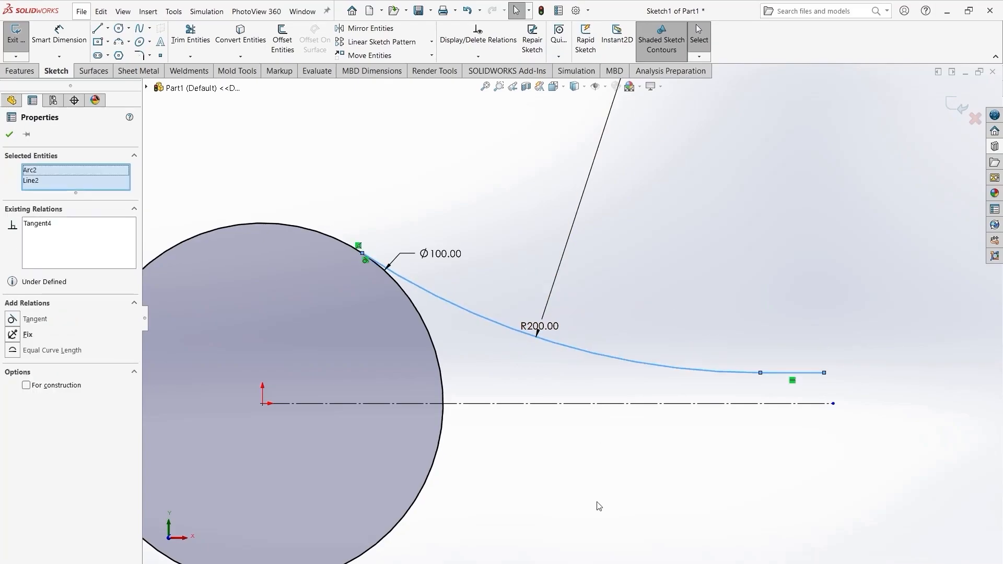
{"action": "left_click", "coordinate": [599, 506]}
- Dimension the distance between the short horizontal line and the construction line as 10 mm
{"action": "scroll", "coordinate": [629, 432], "scroll_direction": "down", "scroll_amount": 5}
{"action": "scroll", "coordinate": [571, 454], "scroll_direction": "up", "scroll_amount": 9}
{"action": "right_click_drag", "start_coordinate": [571, 454], "coordinate": [580, 408]}
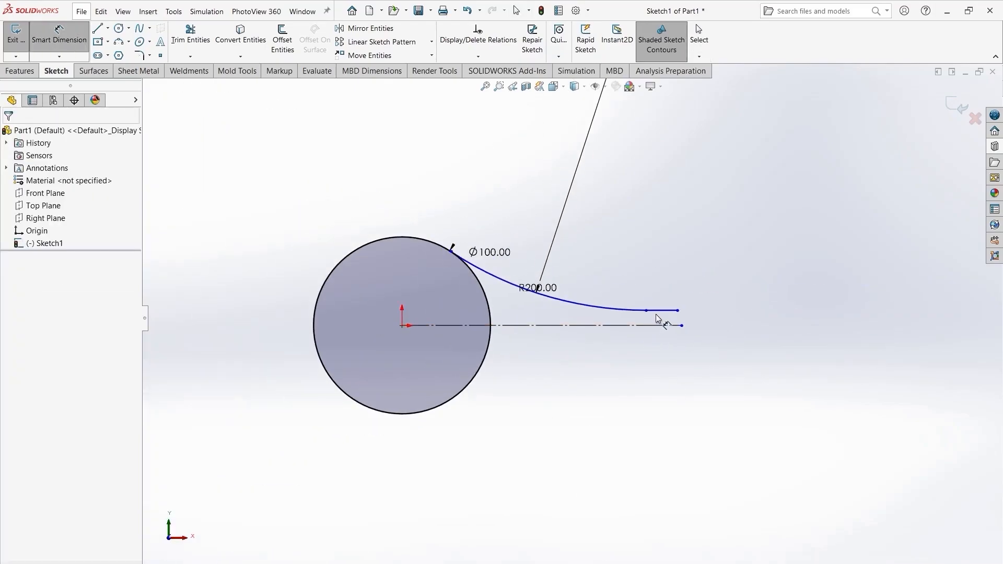
{"action": "left_click", "coordinate": [657, 311]}
{"action": "left_click", "coordinate": [663, 325]}
{"action": "left_click", "coordinate": [694, 331]}
{"action": "type", "text": "10"}
{"action": "key", "text": "Return"}
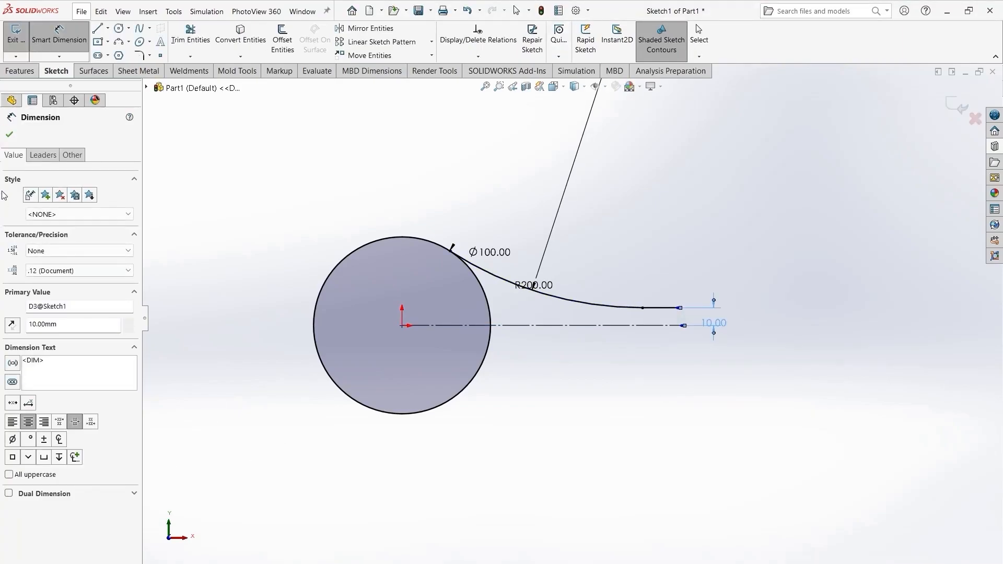
{"action": "left_click", "coordinate": [10, 135]}
{"action": "scroll", "coordinate": [540, 418], "scroll_direction": "up", "scroll_amount": 2}
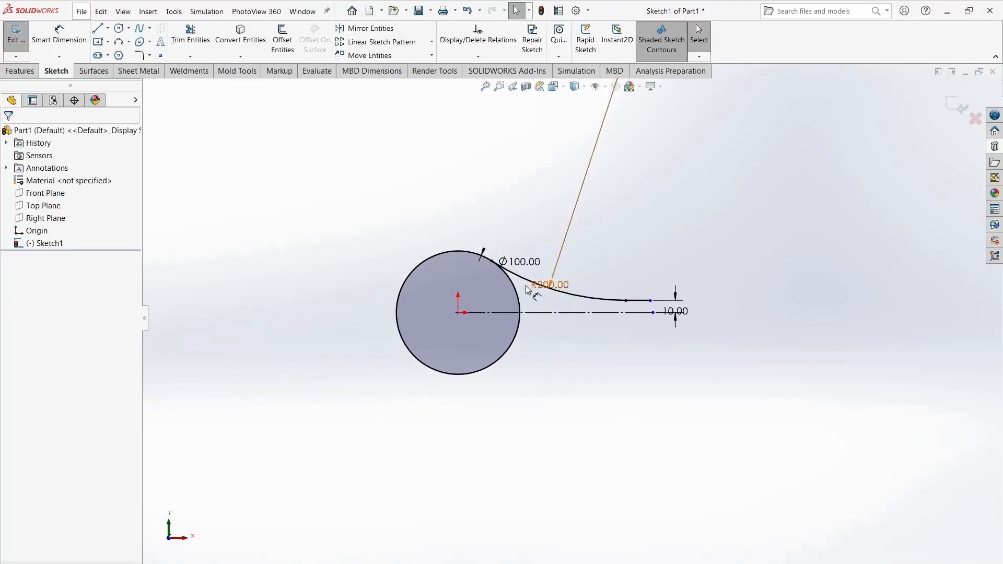
{"action": "left_click", "coordinate": [573, 303]}
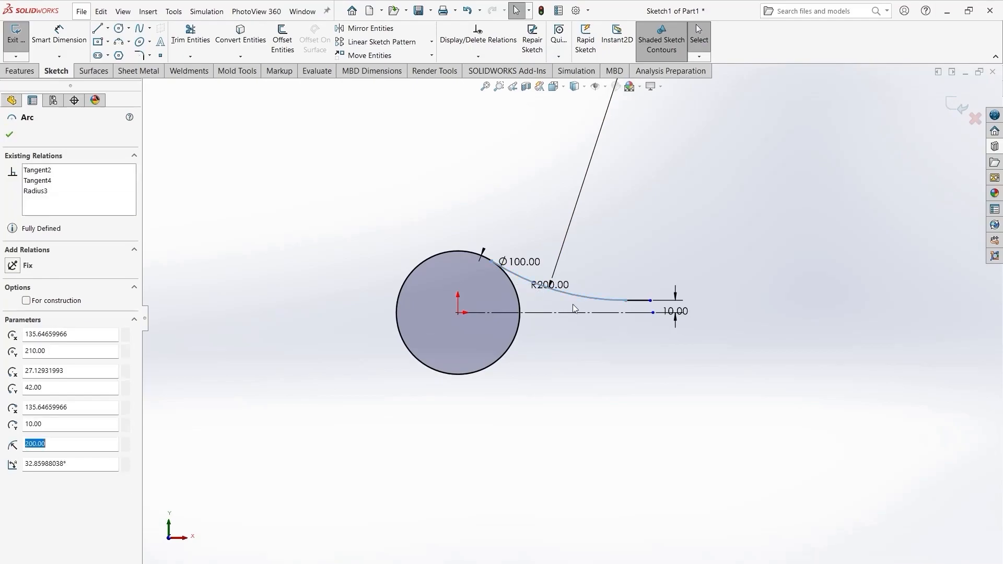
{"action": "left_click", "coordinate": [646, 302], "text": "ctrl"}
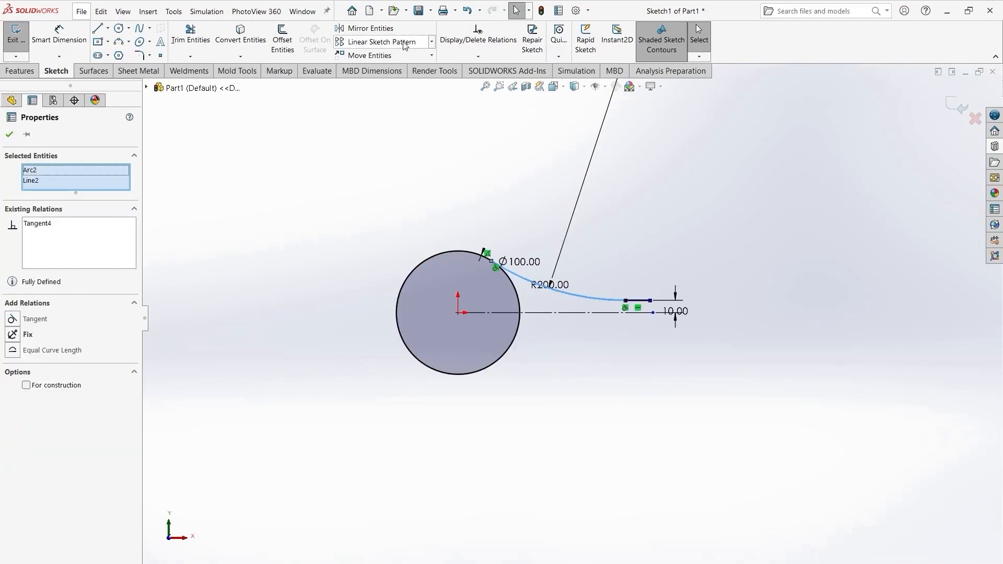
{"action": "left_click", "coordinate": [633, 354]}
{"action": "key", "text": "ctrl+z"}
{"action": "left_click", "coordinate": [266, 371]}
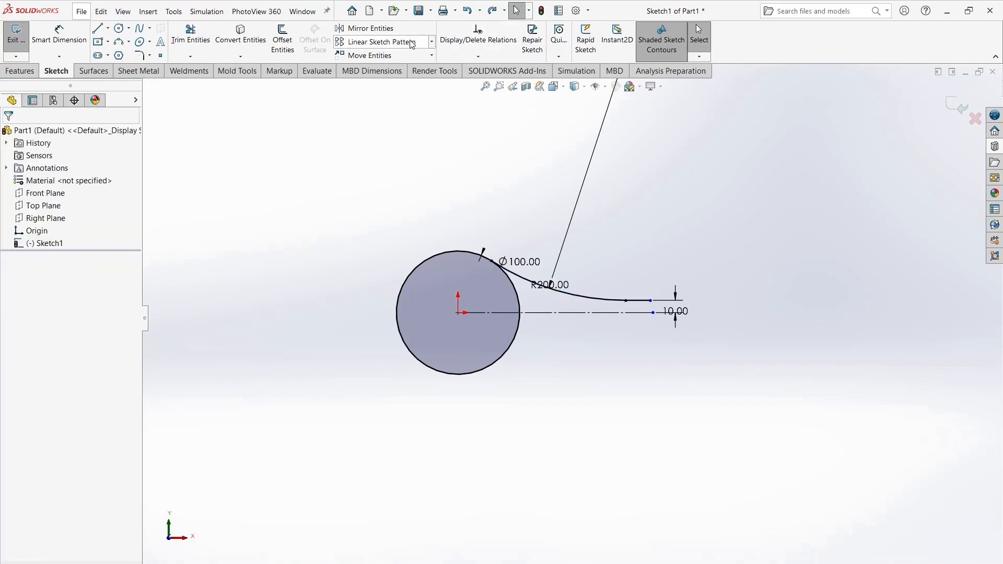
- Mirror the arc and the short horizontal line about the horizontal construction line
{"action": "left_click", "coordinate": [370, 28]}
{"action": "left_click", "coordinate": [638, 300]}
{"action": "left_click", "coordinate": [594, 299]}
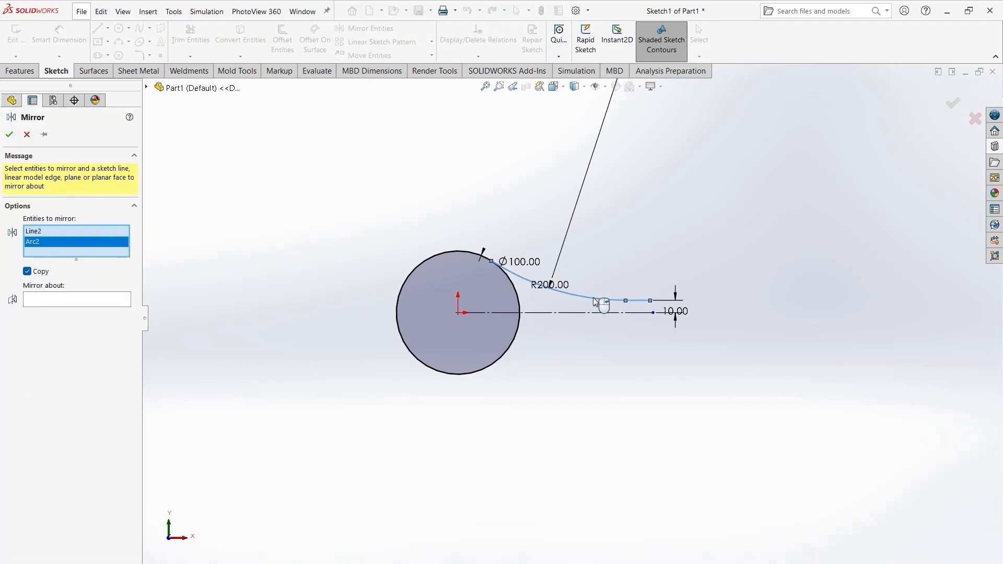
{"action": "left_click", "coordinate": [587, 314]}
{"action": "left_click", "coordinate": [82, 312]}
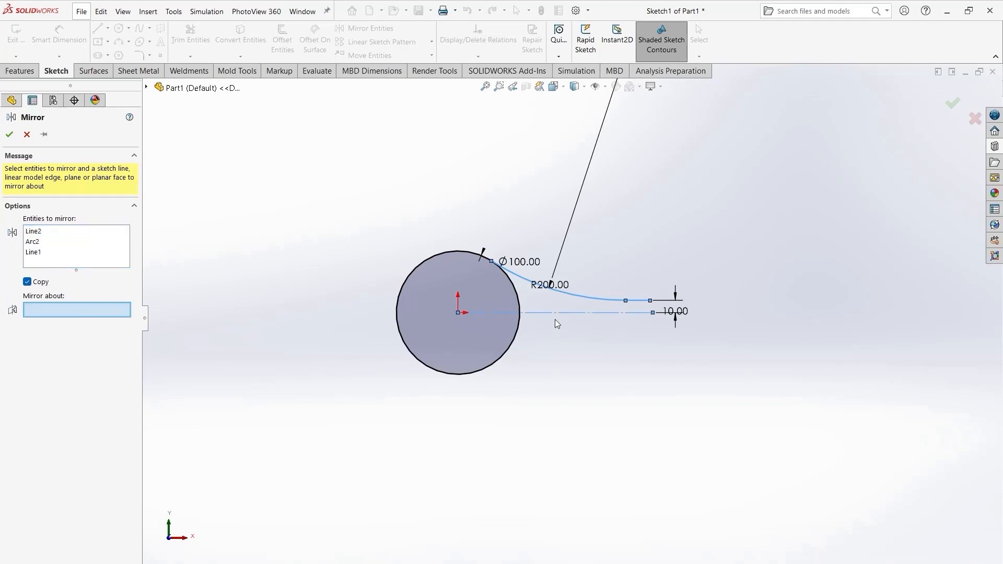
{"action": "left_click", "coordinate": [564, 313]}
{"action": "left_click", "coordinate": [9, 135]}
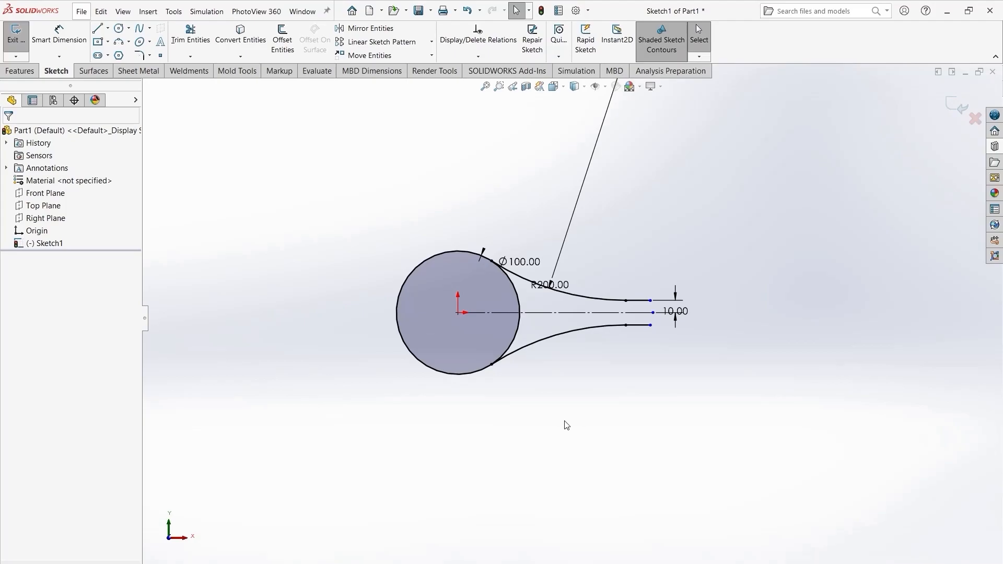
- Draw a three-point arc from the circle's upper-left edge out to a point left of the circle
{"action": "right_click", "coordinate": [589, 433]}
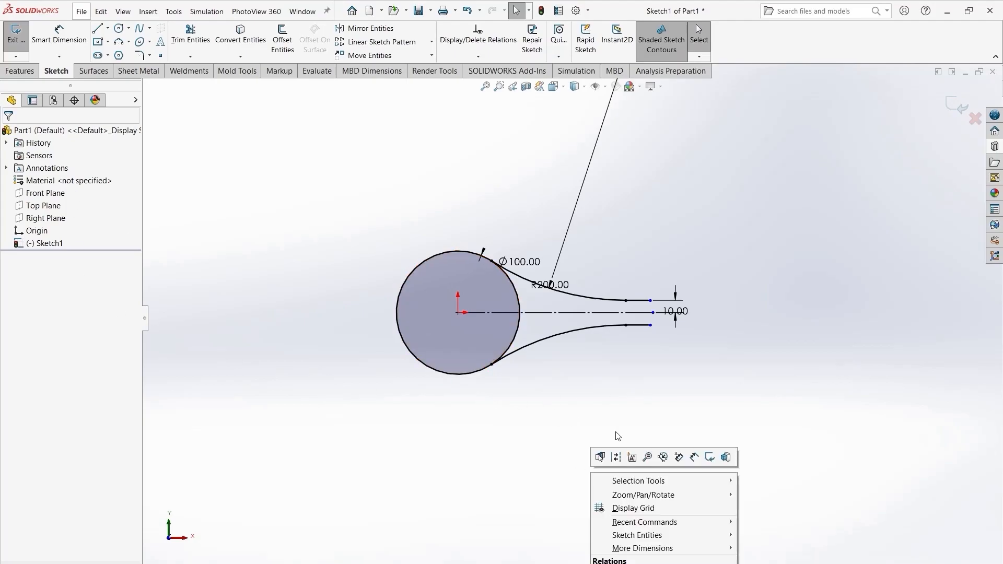
{"action": "left_click", "coordinate": [486, 462]}
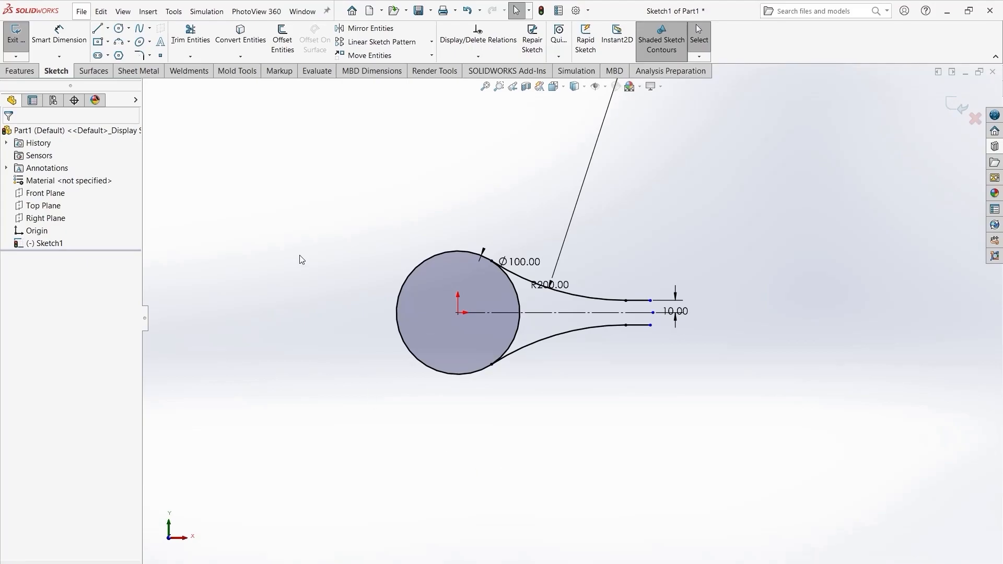
{"action": "left_click", "coordinate": [118, 42]}
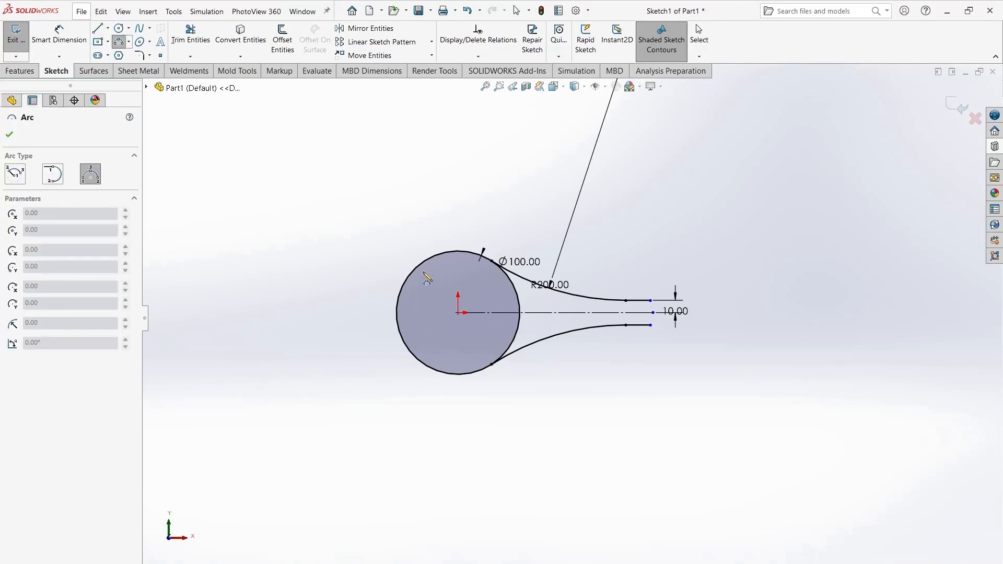
{"action": "left_click", "coordinate": [418, 271]}
{"action": "left_click", "coordinate": [350, 297]}
{"action": "left_click", "coordinate": [393, 290]}
{"action": "key", "text": "Escape"}
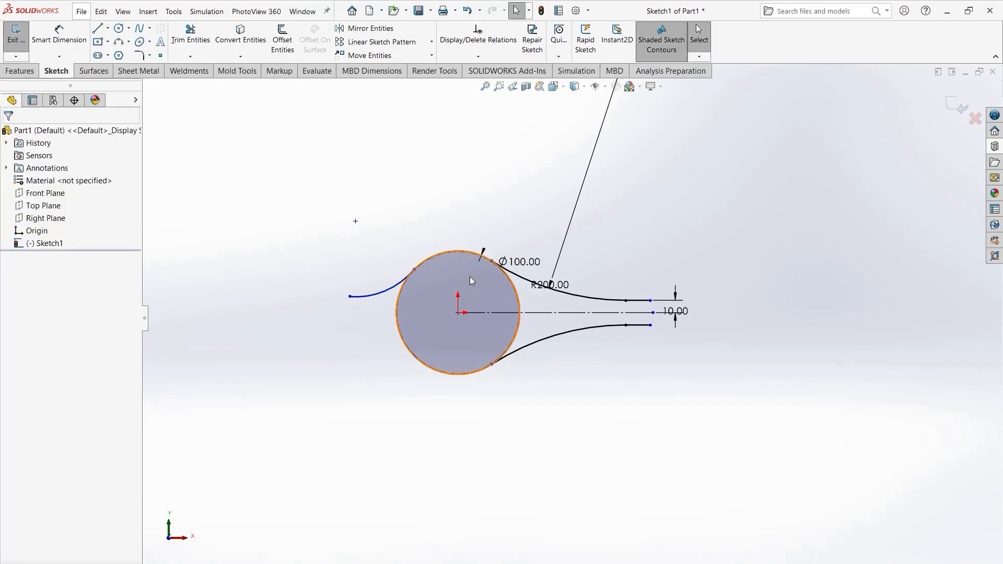
- Make the new arc tangent to the circle
{"action": "scroll", "coordinate": [475, 303], "scroll_direction": "down", "scroll_amount": 5}
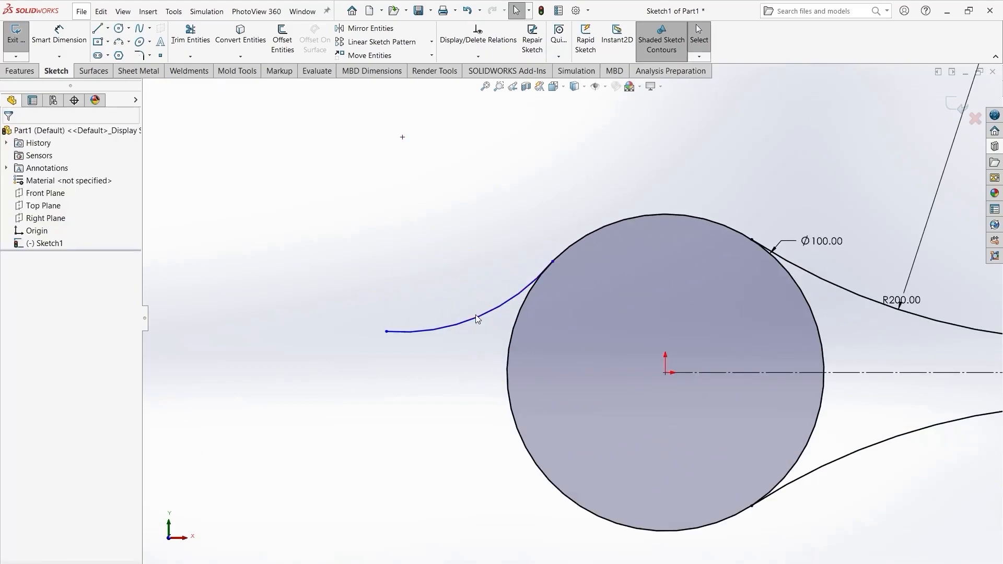
{"action": "left_click", "coordinate": [477, 315]}
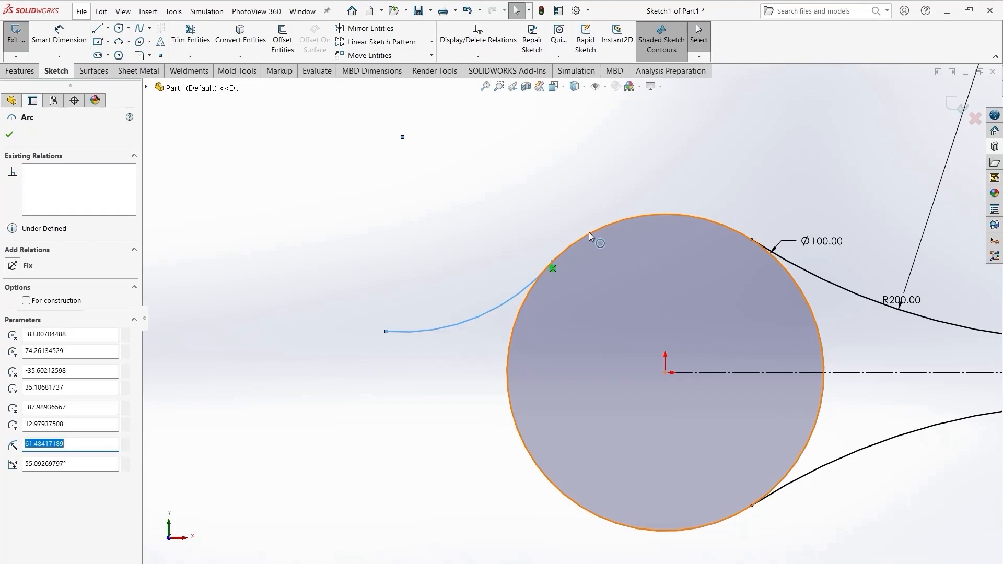
{"action": "left_click", "coordinate": [589, 233], "text": "ctrl"}
{"action": "left_click", "coordinate": [638, 186]}
{"action": "left_click", "coordinate": [377, 488]}
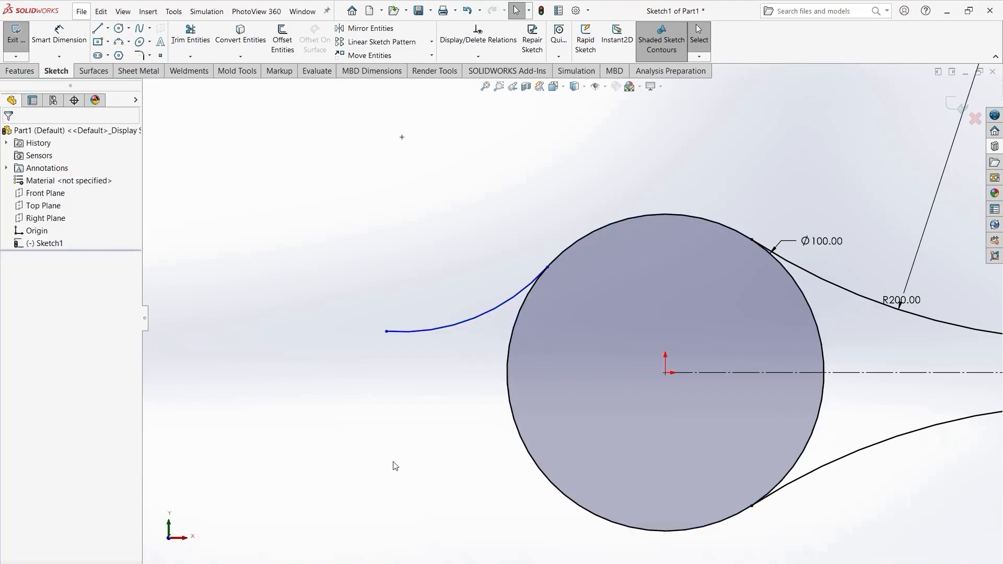
- Dimension the new arc's radius as 60 mm
{"action": "scroll", "coordinate": [629, 425], "scroll_direction": "down", "scroll_amount": 3}
{"action": "scroll", "coordinate": [628, 425], "scroll_direction": "up", "scroll_amount": 4}
{"action": "right_click_drag", "start_coordinate": [461, 454], "coordinate": [462, 402]}
{"action": "left_click", "coordinate": [459, 281]}
{"action": "left_click", "coordinate": [478, 274]}
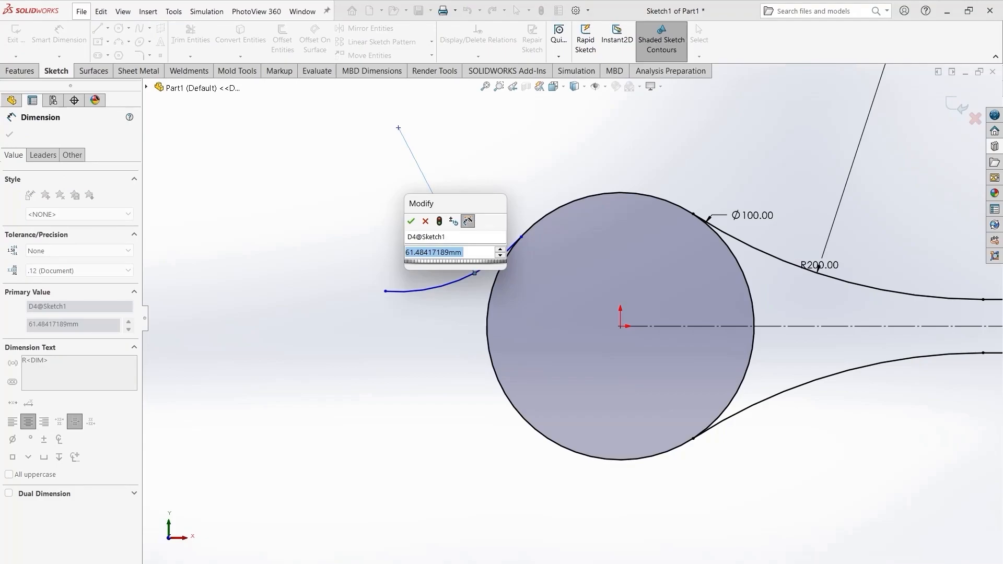
{"action": "type", "text": "60"}
{"action": "key", "text": "Return"}
{"action": "left_click", "coordinate": [10, 135]}
- Draw a short horizontal line from the R60 arc's free endpoint to the left
{"action": "key", "text": "l"}
{"action": "left_click", "coordinate": [388, 290]}
{"action": "left_click", "coordinate": [369, 290]}
{"action": "right_click", "coordinate": [230, 327]}
{"action": "left_click", "coordinate": [253, 375]}
- Make the short left line tangent to the R60 arc
{"action": "left_click", "coordinate": [418, 290]}
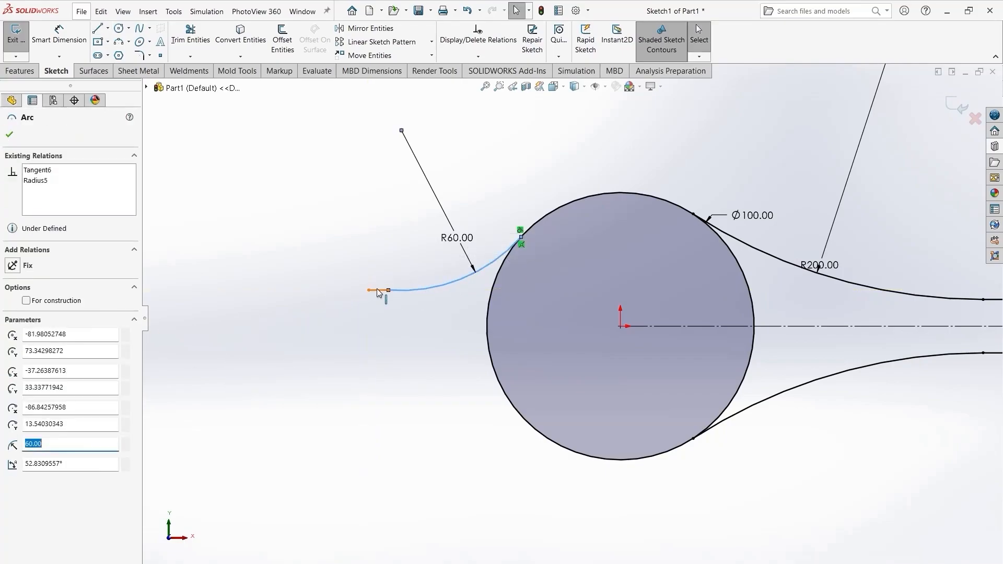
{"action": "left_click", "coordinate": [378, 290], "text": "ctrl"}
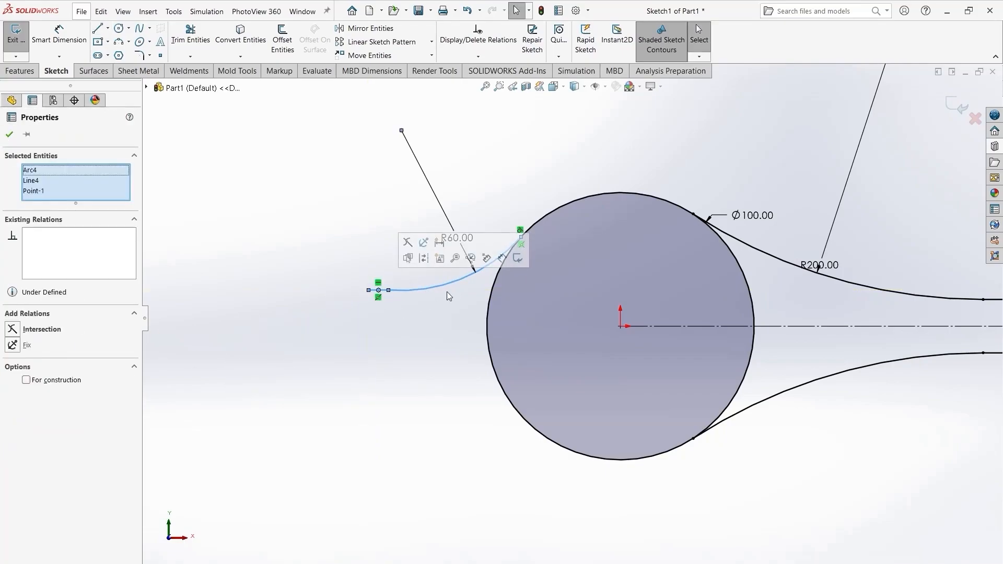
{"action": "left_click", "coordinate": [218, 262]}
{"action": "left_click", "coordinate": [400, 291]}
{"action": "left_click", "coordinate": [380, 291], "text": "ctrl"}
{"action": "left_click", "coordinate": [426, 247]}
{"action": "left_click", "coordinate": [426, 392]}
{"action": "right_click_drag", "start_coordinate": [444, 450], "coordinate": [434, 400]}
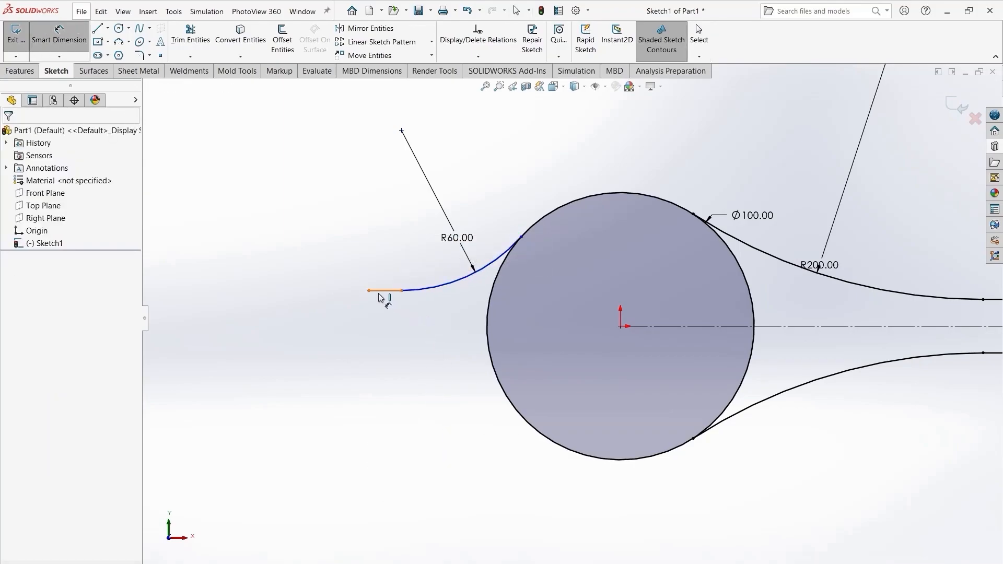
- Dimension the distance between the short left line and the horizontal construction line as 13 mm
{"action": "left_click", "coordinate": [380, 291]}
{"action": "left_click", "coordinate": [650, 326]}
{"action": "left_click", "coordinate": [378, 314]}
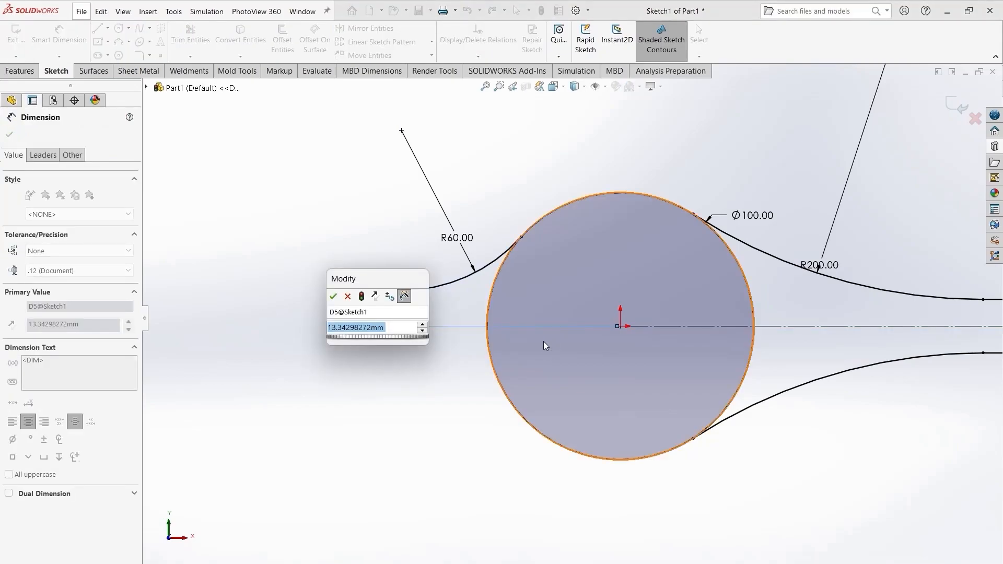
{"action": "type", "text": "1"}
{"action": "key", "text": "Return"}
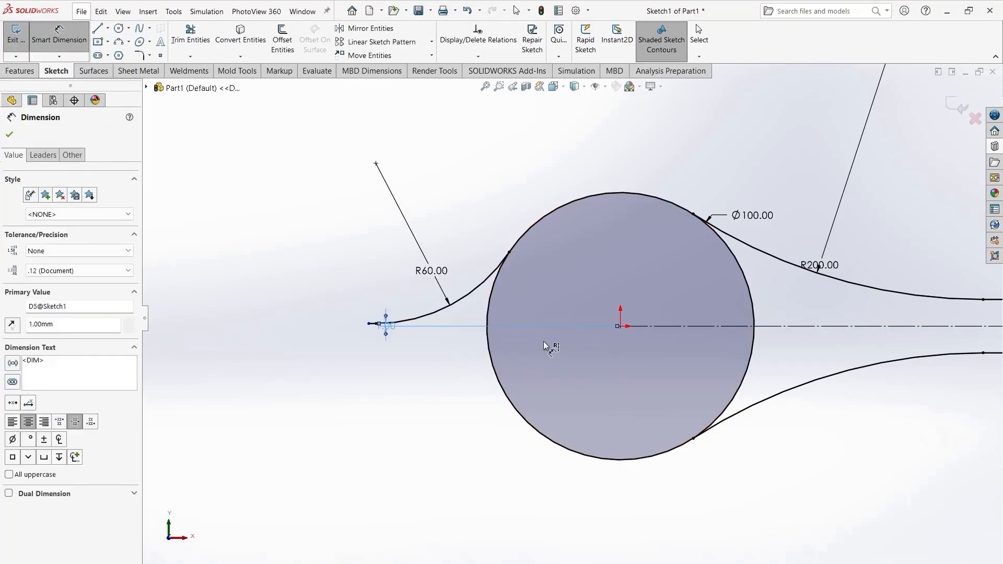
{"action": "double_click", "coordinate": [388, 327]}
{"action": "type", "text": "13"}
{"action": "key", "text": "Return"}
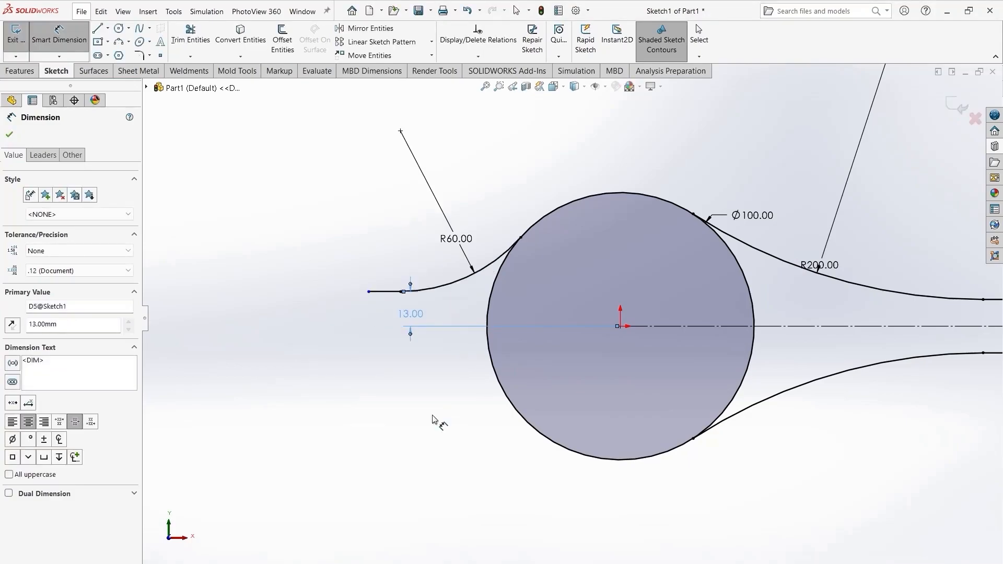
{"action": "left_click", "coordinate": [6, 132]}
- Mirror the R60 arc and the short left line about the horizontal construction line
{"action": "scroll", "coordinate": [726, 358], "scroll_direction": "down", "scroll_amount": 4}
{"action": "scroll", "coordinate": [742, 376], "scroll_direction": "up", "scroll_amount": 7}
{"action": "scroll", "coordinate": [746, 387], "scroll_direction": "down", "scroll_amount": 1}
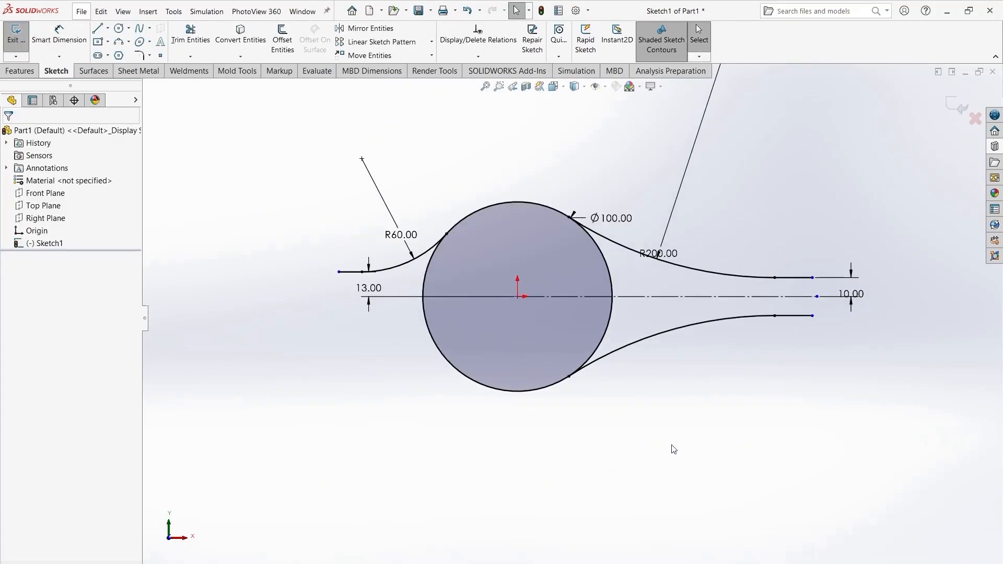
{"action": "left_click", "coordinate": [417, 28]}
{"action": "left_click", "coordinate": [413, 263]}
{"action": "left_click", "coordinate": [348, 271]}
{"action": "left_click", "coordinate": [66, 303]}
{"action": "left_click", "coordinate": [90, 249]}
{"action": "left_click", "coordinate": [551, 296]}
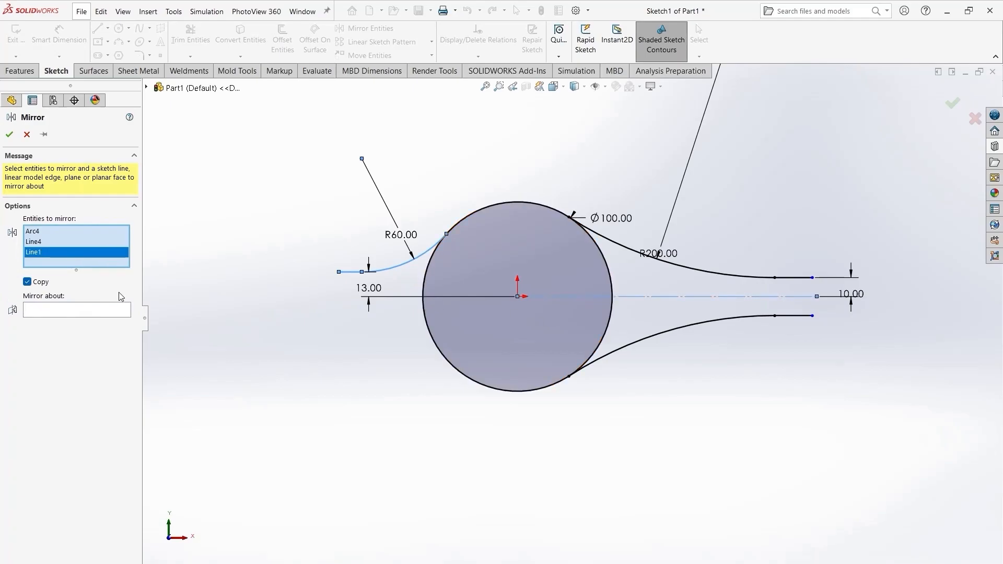
{"action": "left_click", "coordinate": [121, 310]}
{"action": "left_click", "coordinate": [644, 298]}
{"action": "left_click", "coordinate": [9, 134]}
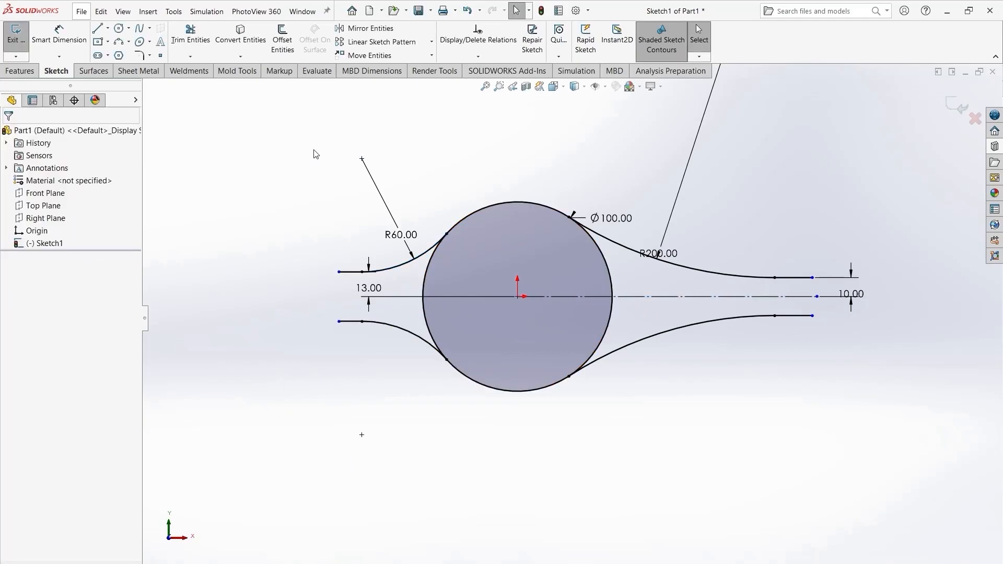
- Power-trim the circle's left segment lying between the two R60 arcs
{"action": "left_click", "coordinate": [190, 35]}
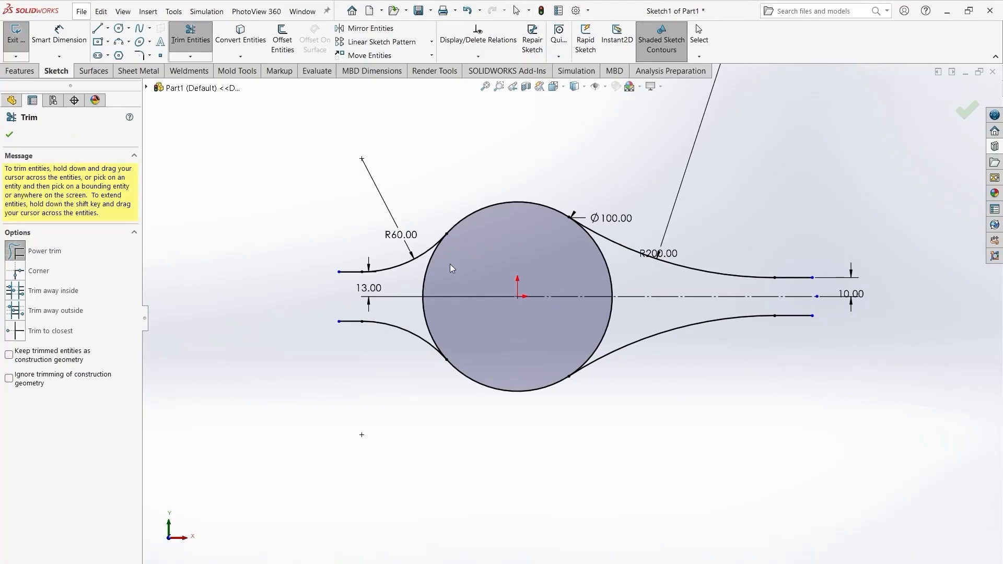
{"action": "left_click_drag", "start_coordinate": [450, 264], "coordinate": [415, 278]}
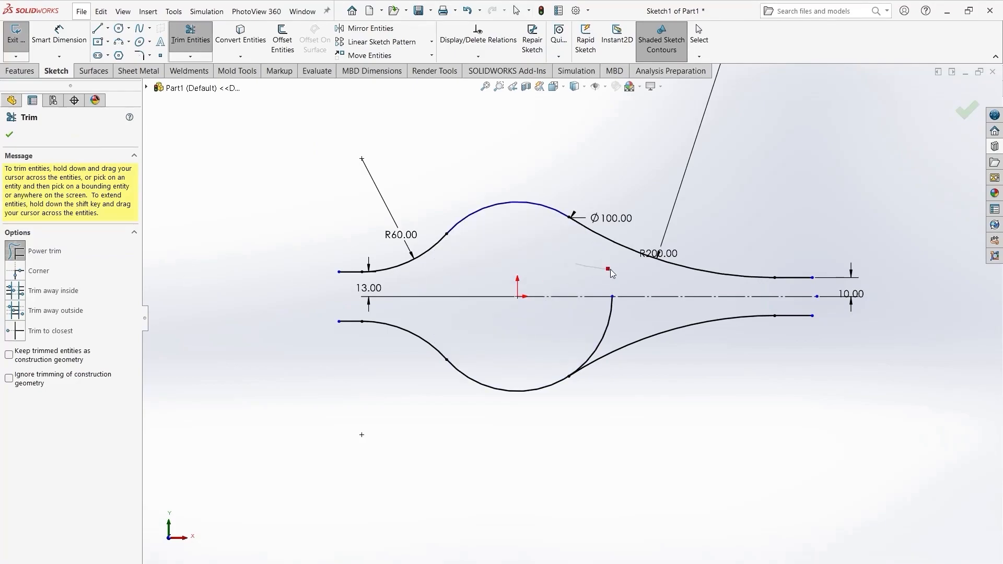
{"action": "left_click", "coordinate": [9, 134]}
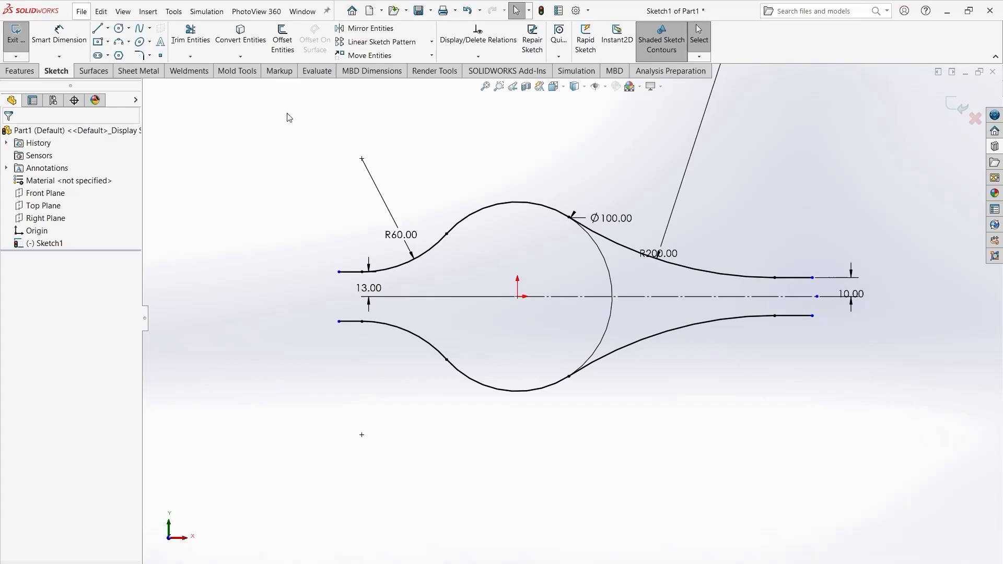
- Offset the upper chain of arcs and lines 5 mm inward, reversed, with capped arc ends
{"action": "left_click", "coordinate": [282, 39]}
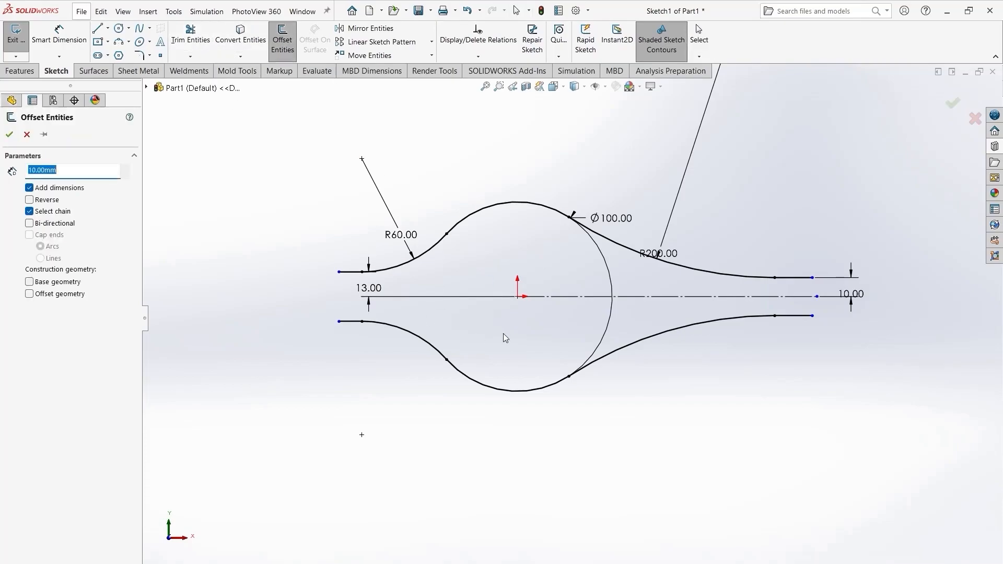
{"action": "left_click", "coordinate": [523, 207]}
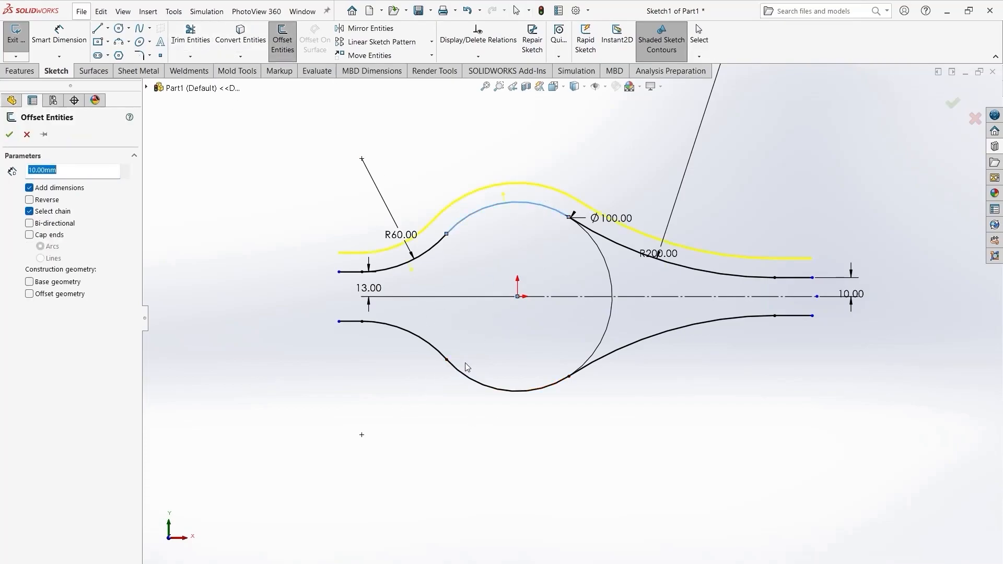
{"action": "left_click", "coordinate": [29, 199]}
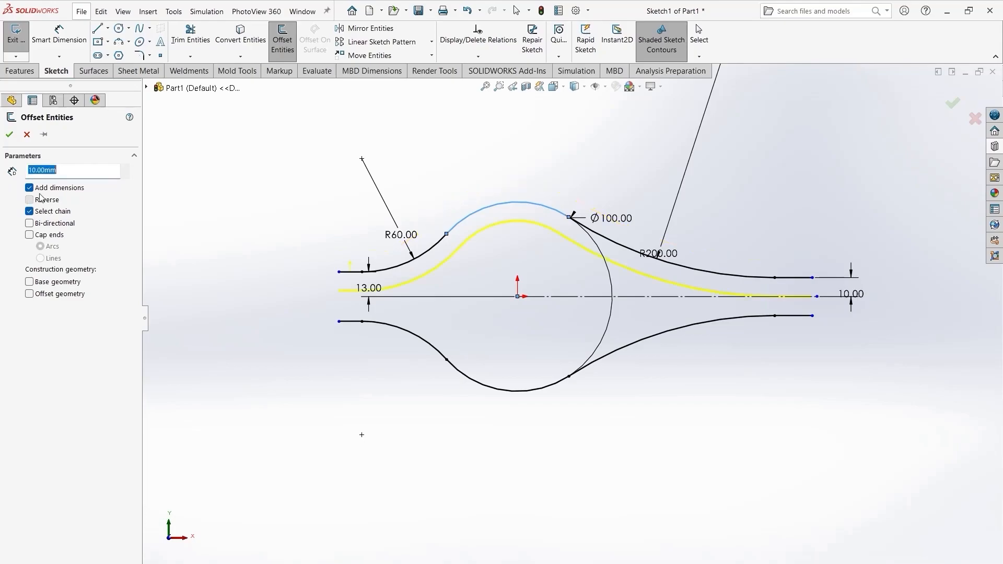
{"action": "type", "text": "5"}
{"action": "key", "text": "Return"}
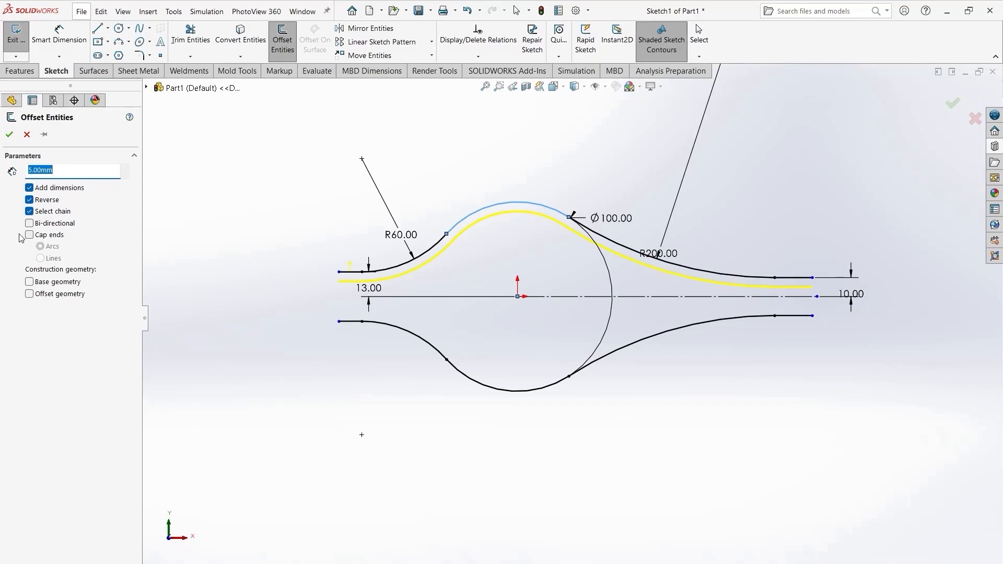
{"action": "left_click", "coordinate": [29, 235]}
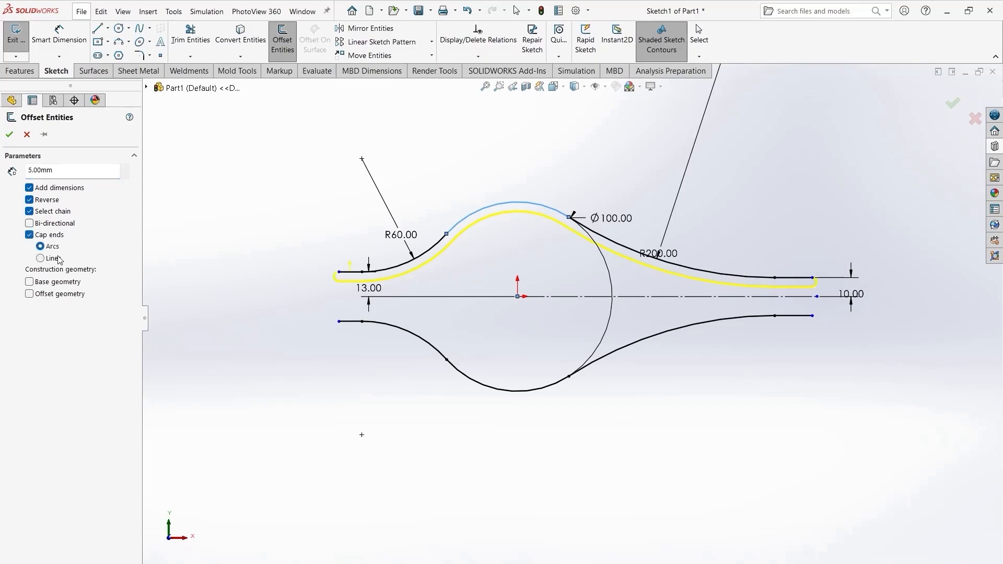
{"action": "left_click", "coordinate": [10, 134]}
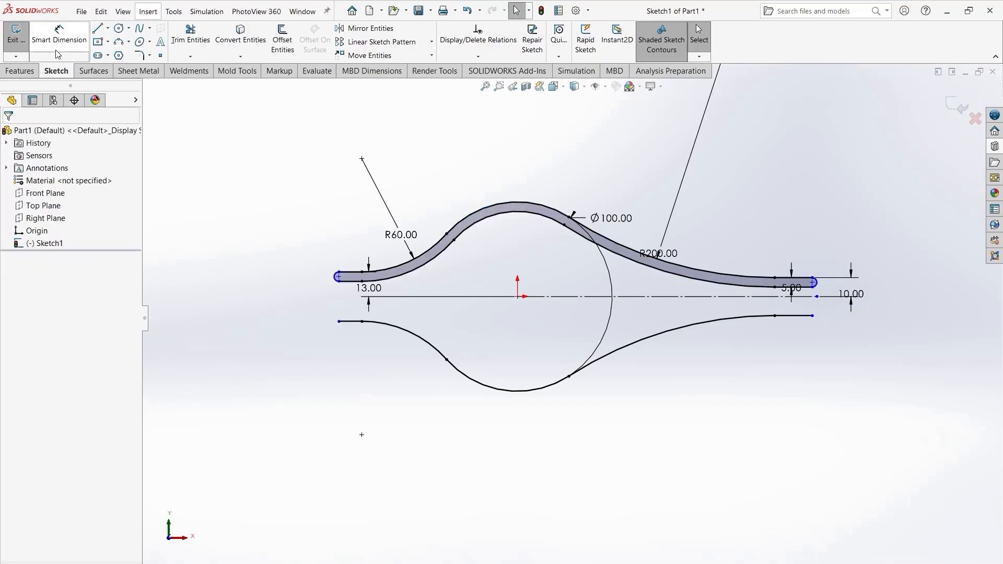
- Offset the lower chain of arcs and lines 5 mm with capped arc ends
{"action": "left_click", "coordinate": [282, 41]}
{"action": "left_click", "coordinate": [448, 363]}
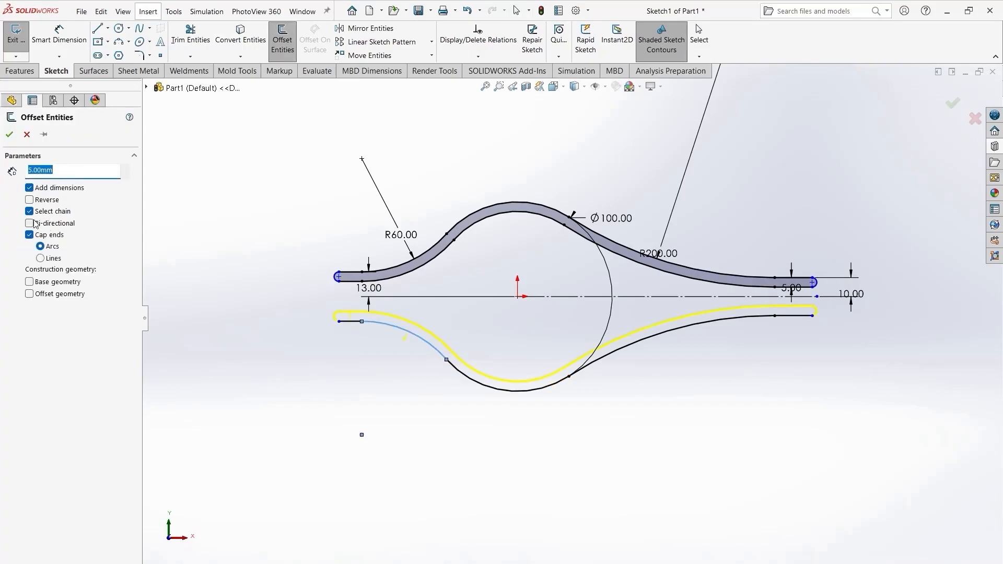
{"action": "left_click", "coordinate": [10, 134]}
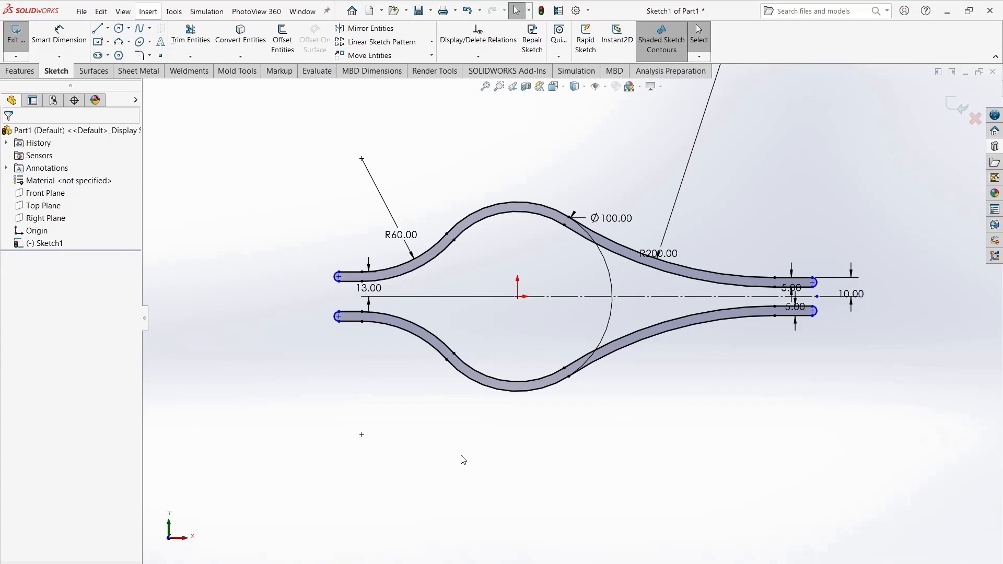
- Extrude the two offset strip profiles as a boss, mid-plane, 30 mm deep
{"action": "left_click", "coordinate": [20, 71]}
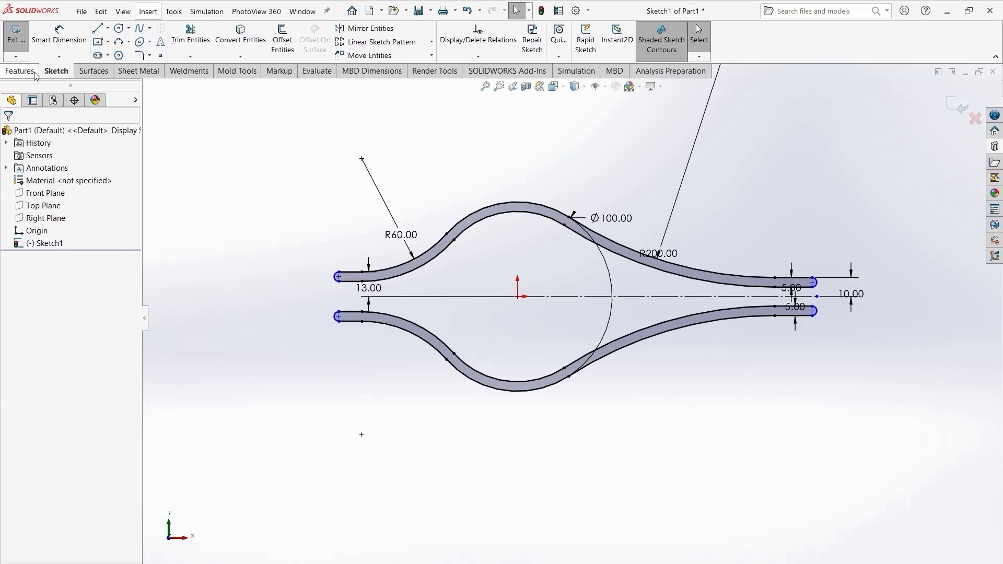
{"action": "left_click", "coordinate": [21, 39]}
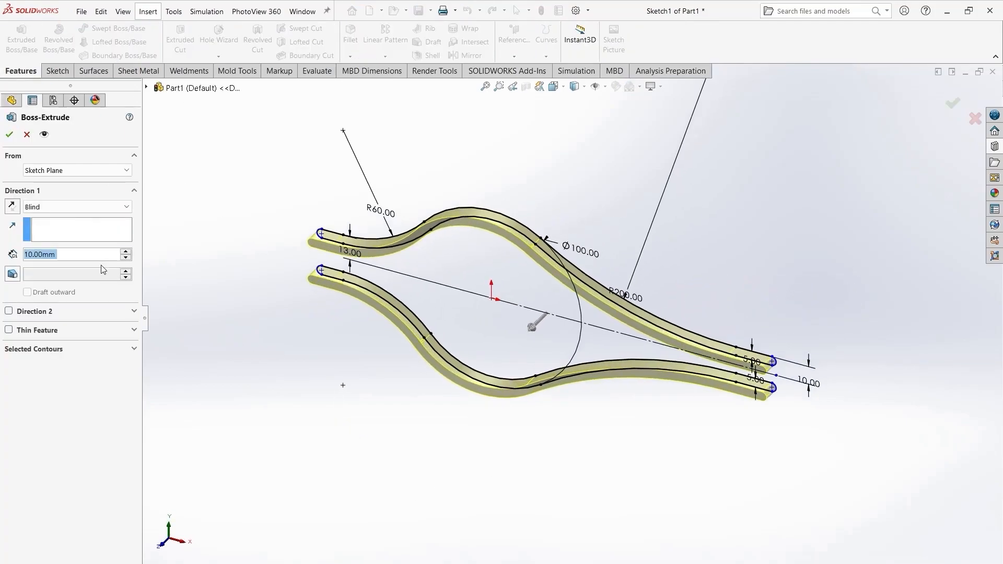
{"action": "left_click", "coordinate": [120, 207]}
{"action": "left_click", "coordinate": [73, 252]}
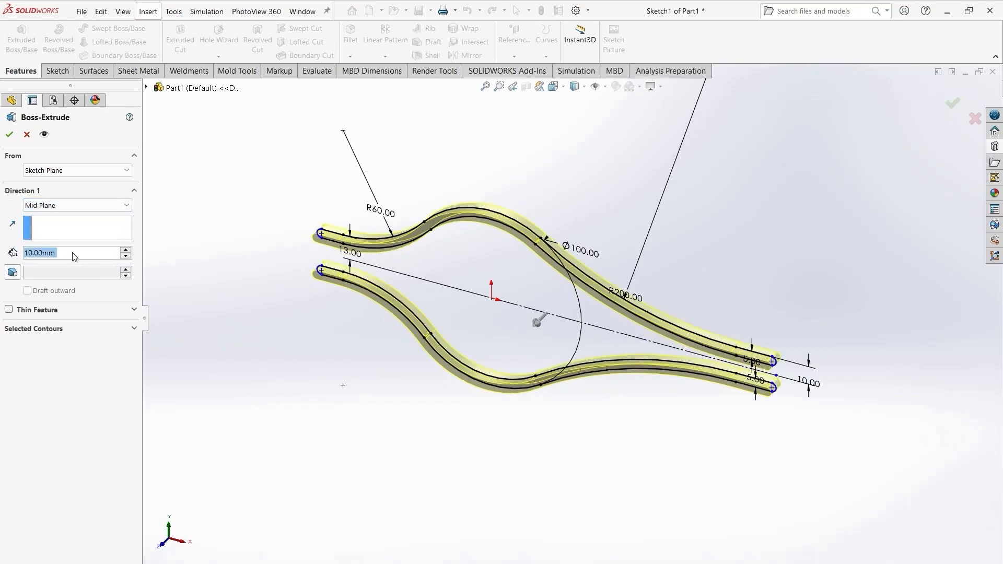
{"action": "type", "text": "50"}
{"action": "key", "text": "Return"}
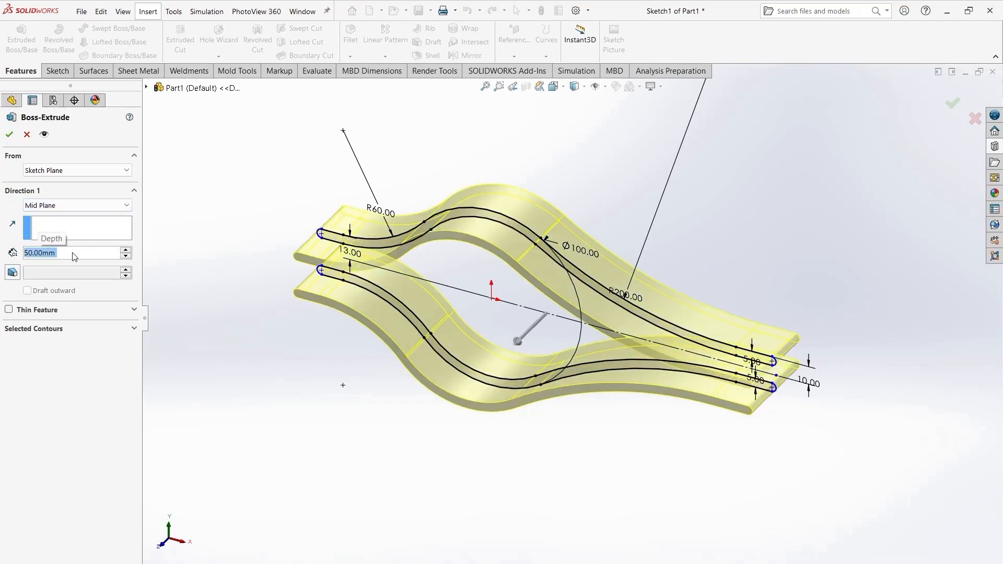
{"action": "type", "text": "30"}
{"action": "key", "text": "Return"}
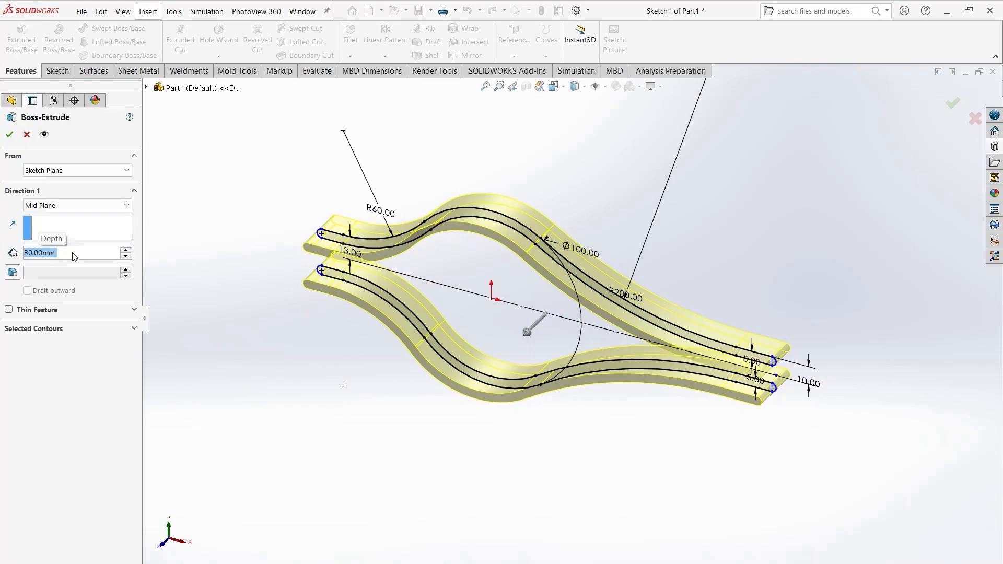
{"action": "left_click", "coordinate": [10, 135]}
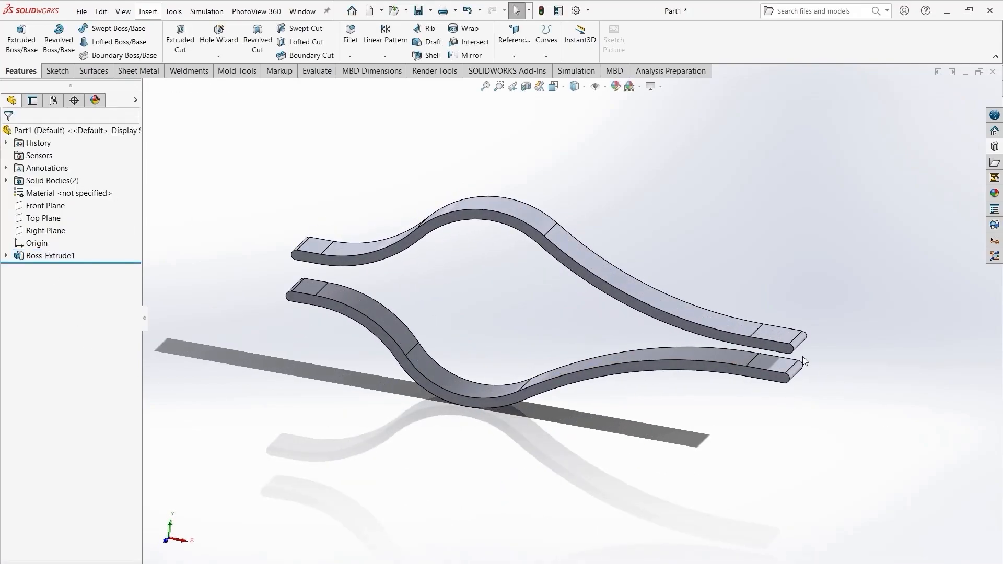
- Start a new sketch on the right end face of the upper strip
{"action": "scroll", "coordinate": [779, 330], "scroll_direction": "down", "scroll_amount": 10}
{"action": "left_click", "coordinate": [719, 346]}
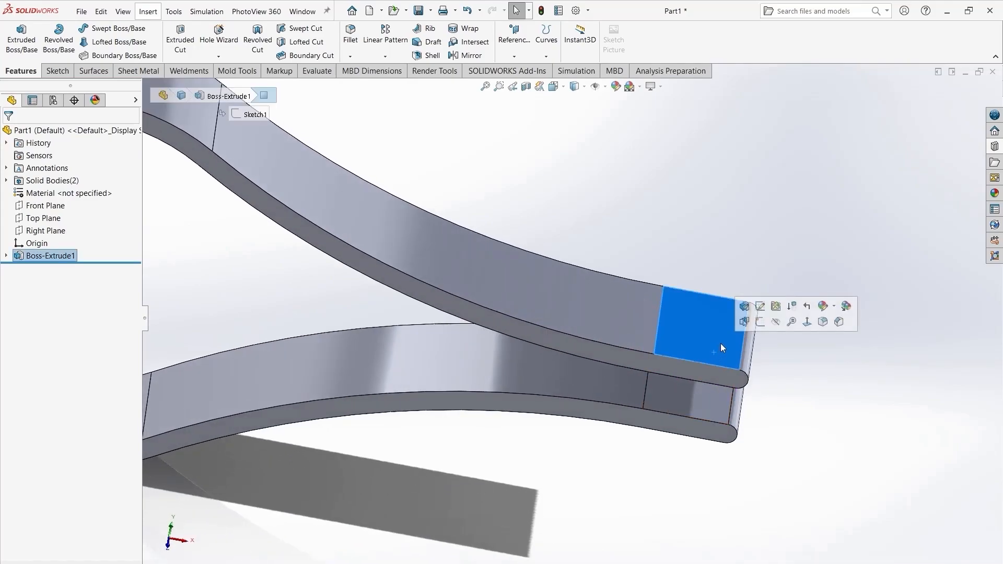
{"action": "left_click", "coordinate": [759, 322]}
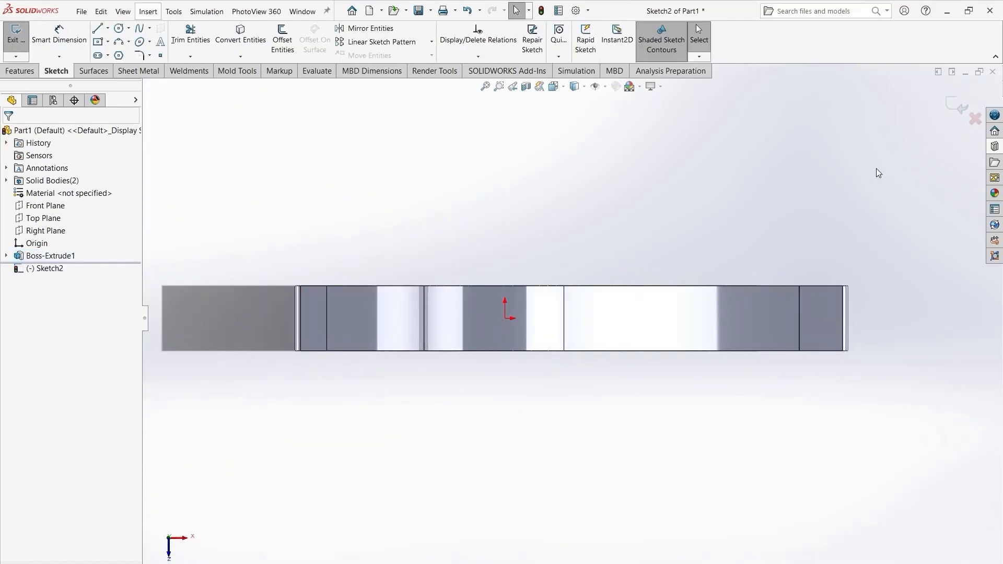
- Discard the empty end-face sketch and start a new sketch on the inner face of the lower strip's right end
{"action": "left_click", "coordinate": [959, 109]}
{"action": "middle_click_drag", "start_coordinate": [495, 475], "coordinate": [515, 345]}
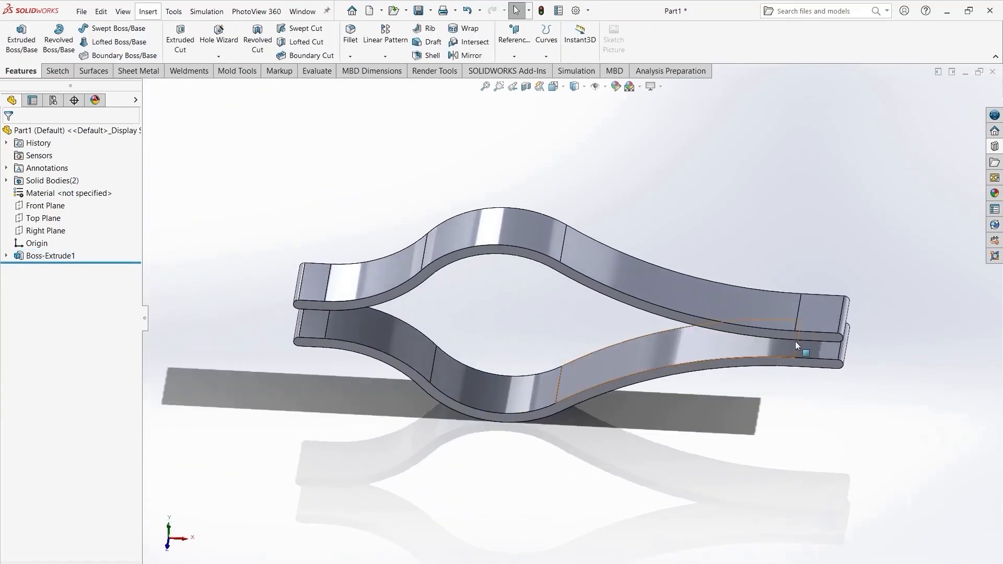
{"action": "scroll", "coordinate": [777, 345], "scroll_direction": "down", "scroll_amount": 7}
{"action": "left_click", "coordinate": [674, 337]}
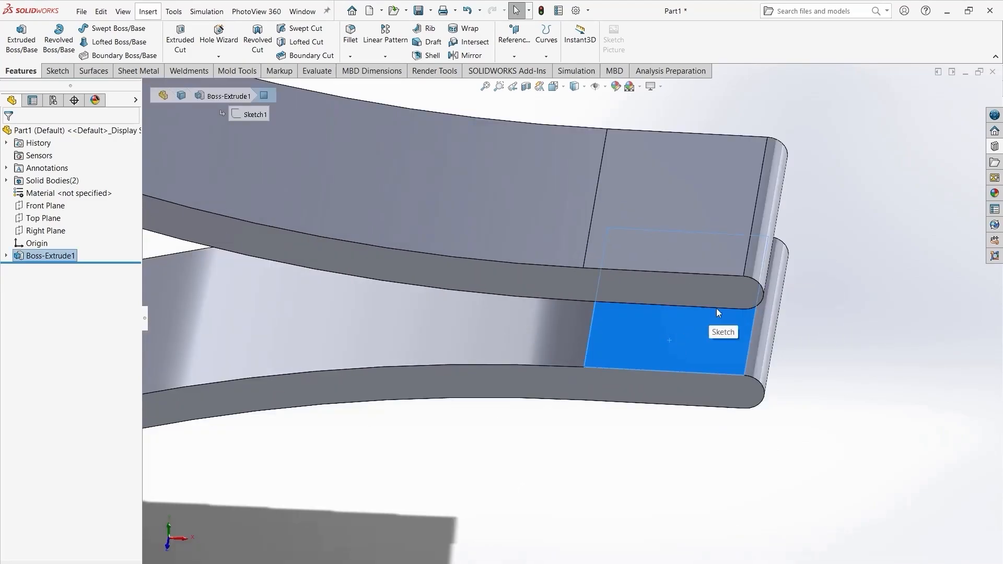
{"action": "left_click", "coordinate": [708, 318]}
{"action": "middle_click_drag", "start_coordinate": [557, 510], "coordinate": [556, 277]}
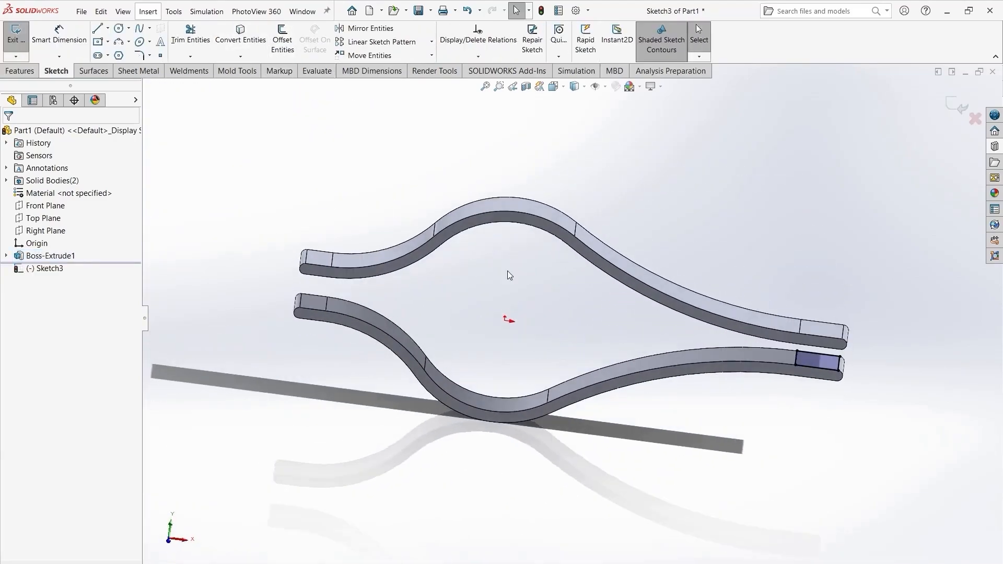
- Extrude the sketch as a boss with end condition Up To Next, bridging the lower strip to the upper strip
{"action": "left_click", "coordinate": [19, 70]}
{"action": "left_click", "coordinate": [21, 40]}
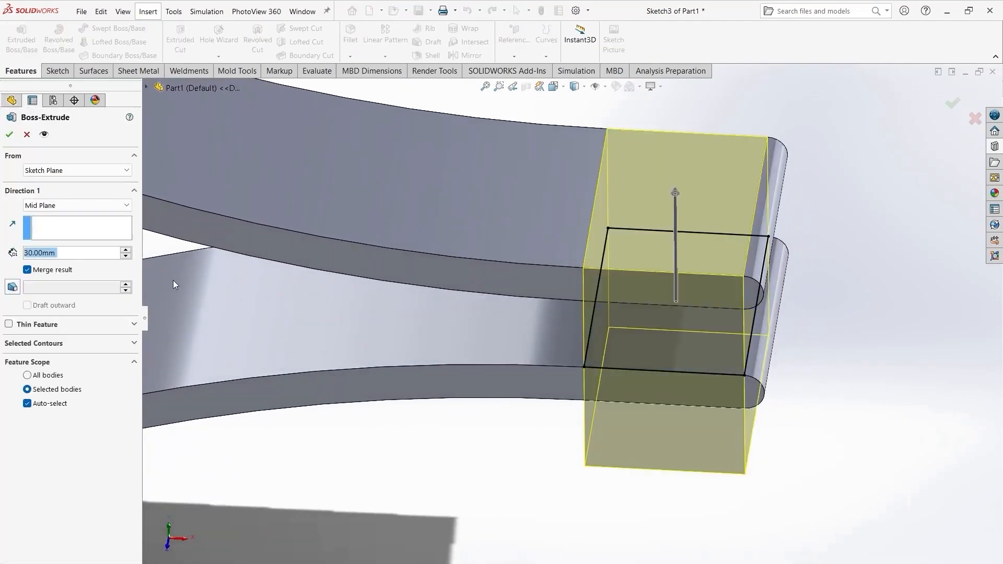
{"action": "left_click", "coordinate": [105, 206]}
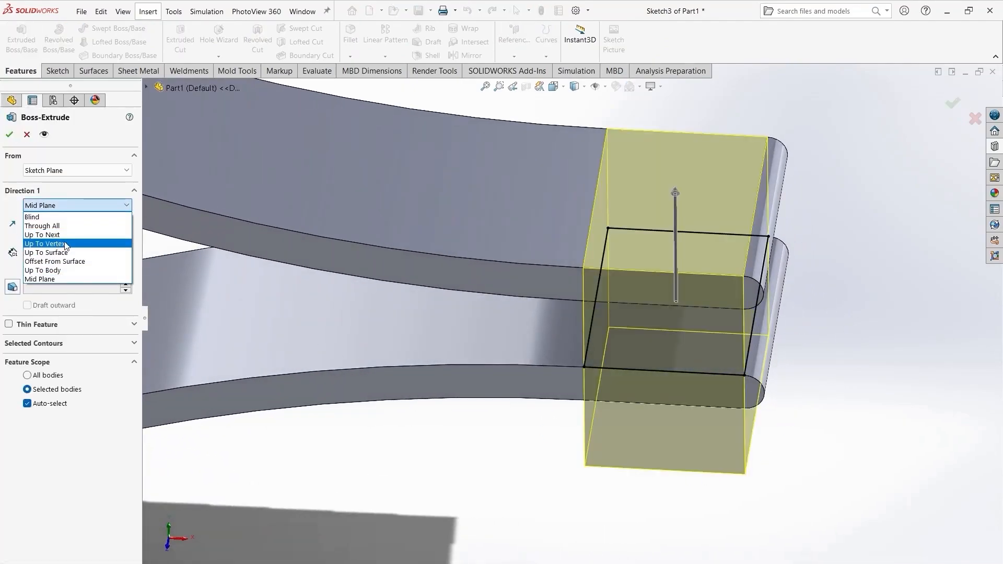
{"action": "left_click", "coordinate": [47, 244]}
{"action": "left_click", "coordinate": [58, 205]}
{"action": "left_click", "coordinate": [47, 236]}
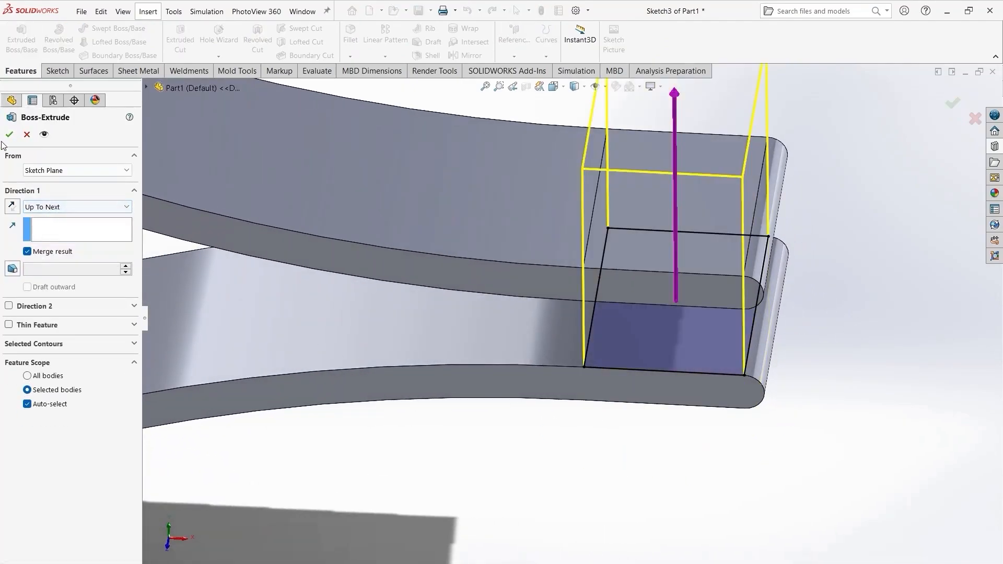
{"action": "left_click", "coordinate": [9, 140]}
- Save the part as 1 in the 3D DRAWINGS\aaa folder
{"action": "middle_click_drag", "start_coordinate": [395, 500], "coordinate": [353, 463]}
{"action": "key", "text": "f"}
{"action": "middle_click_drag", "start_coordinate": [564, 472], "coordinate": [593, 475]}
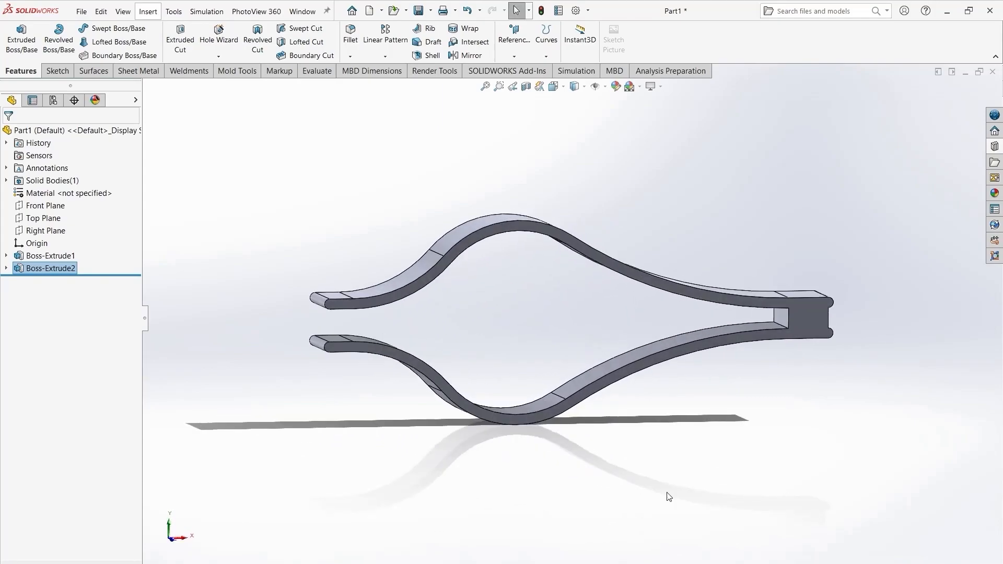
{"action": "key", "text": "ctrl+s"}
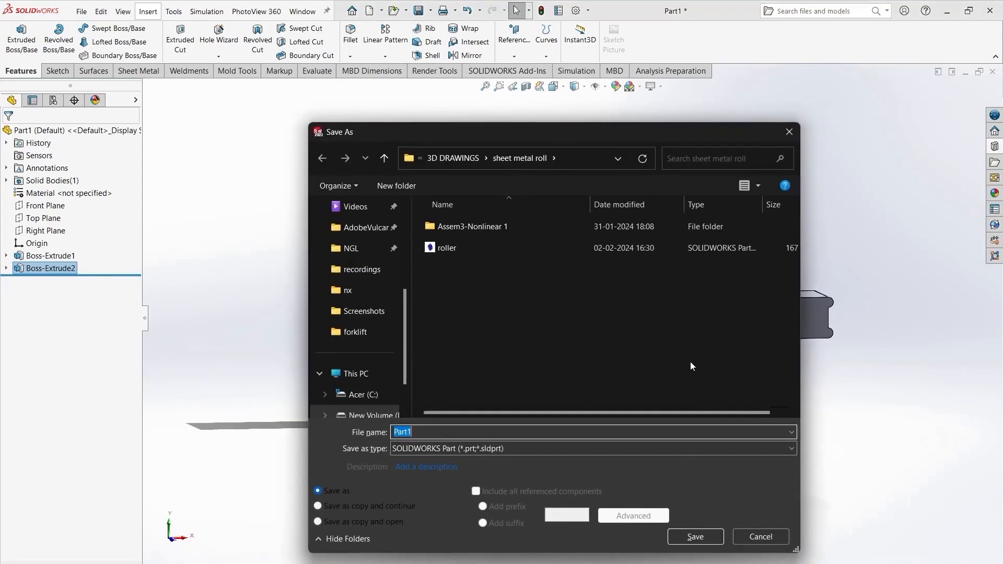
{"action": "left_click", "coordinate": [454, 160]}
{"action": "double_click", "coordinate": [474, 228]}
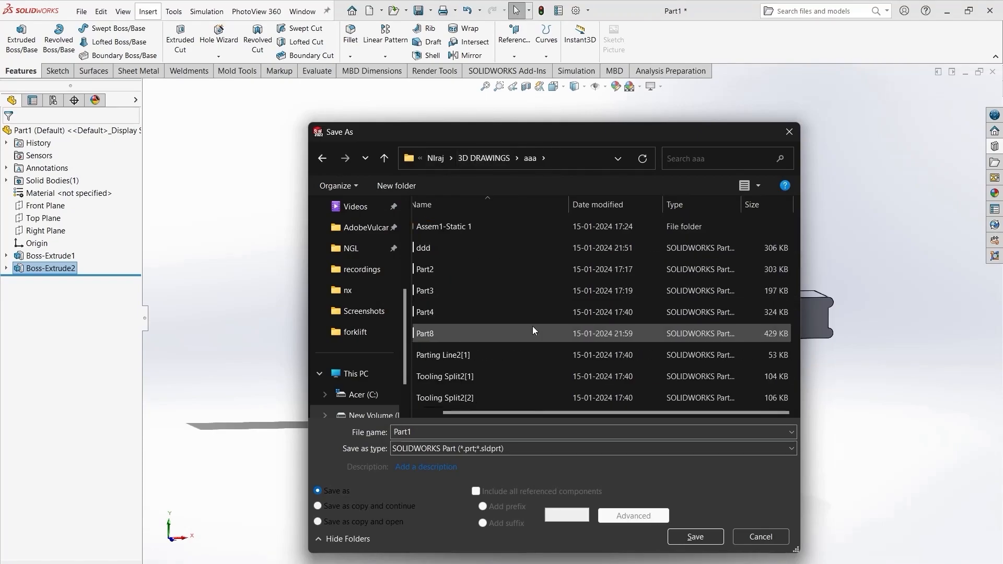
{"action": "left_click_drag", "start_coordinate": [414, 432], "coordinate": [384, 436]}
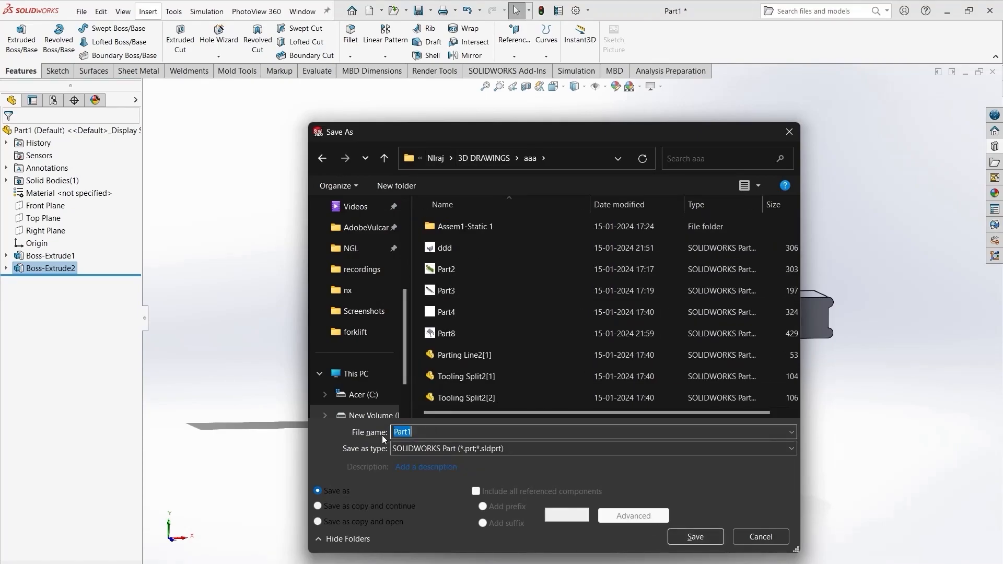
{"action": "type", "text": "1"}
{"action": "left_click", "coordinate": [697, 536]}
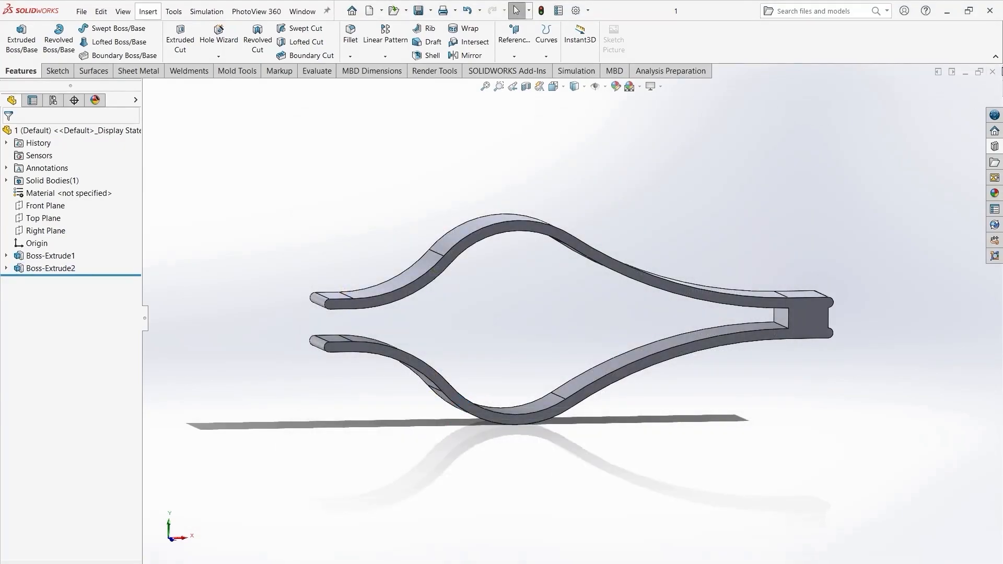
- Close the part window and create a new assembly document
{"action": "left_click", "coordinate": [993, 72]}
{"action": "left_click", "coordinate": [188, 11]}
{"action": "left_click", "coordinate": [371, 256]}
{"action": "left_click", "coordinate": [432, 412]}
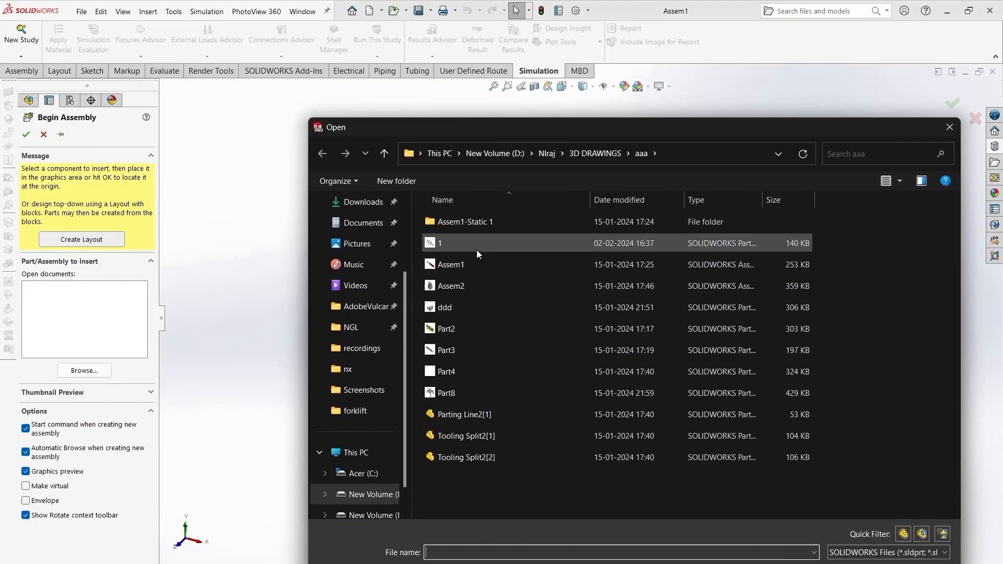
- Insert part 1 into the assembly, placing it at the origin
{"action": "left_click", "coordinate": [477, 246]}
{"action": "left_click", "coordinate": [859, 563]}
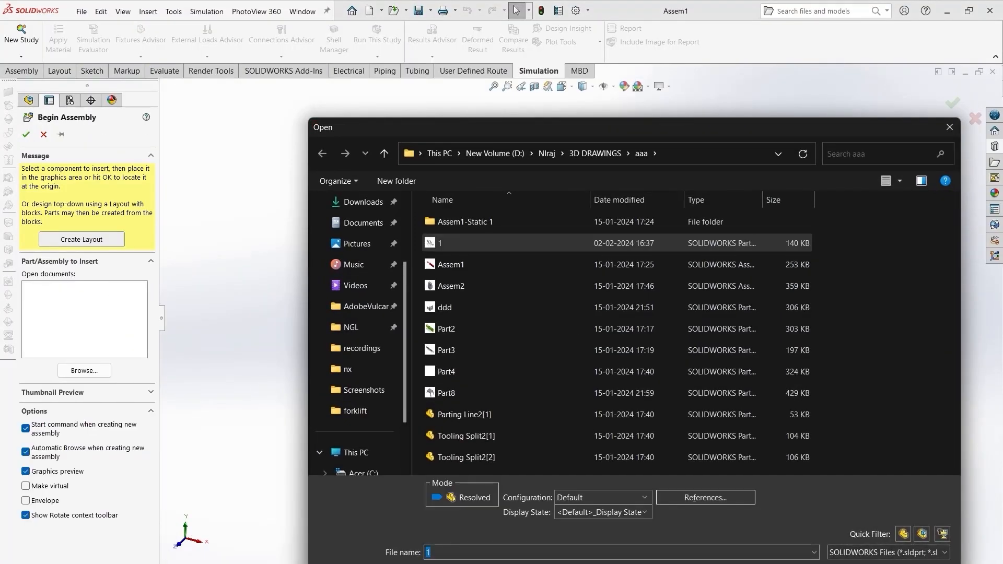
{"action": "left_click", "coordinate": [26, 135]}
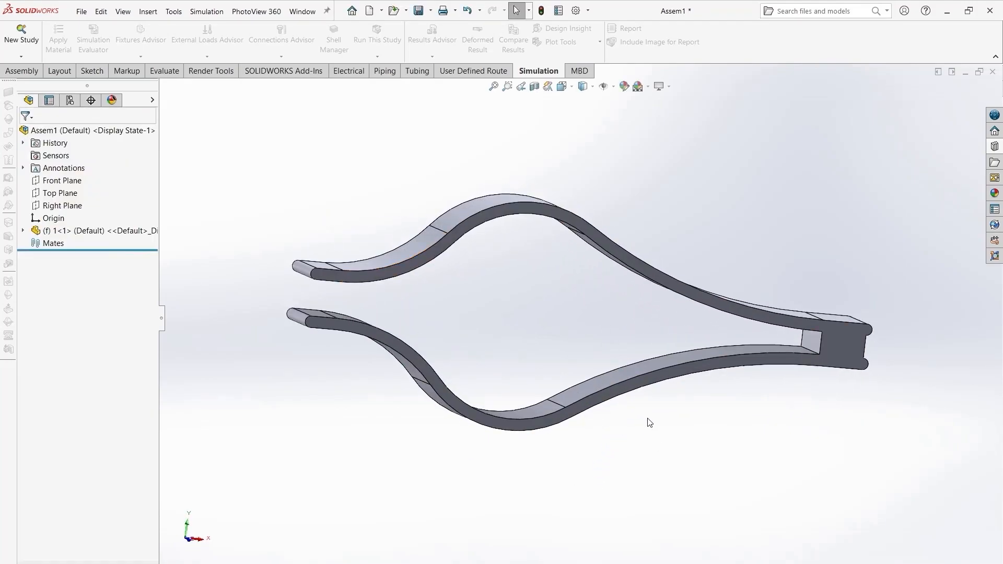
- Insert a new part into the assembly and start its sketch on the Front Plane
{"action": "left_click", "coordinate": [32, 71]}
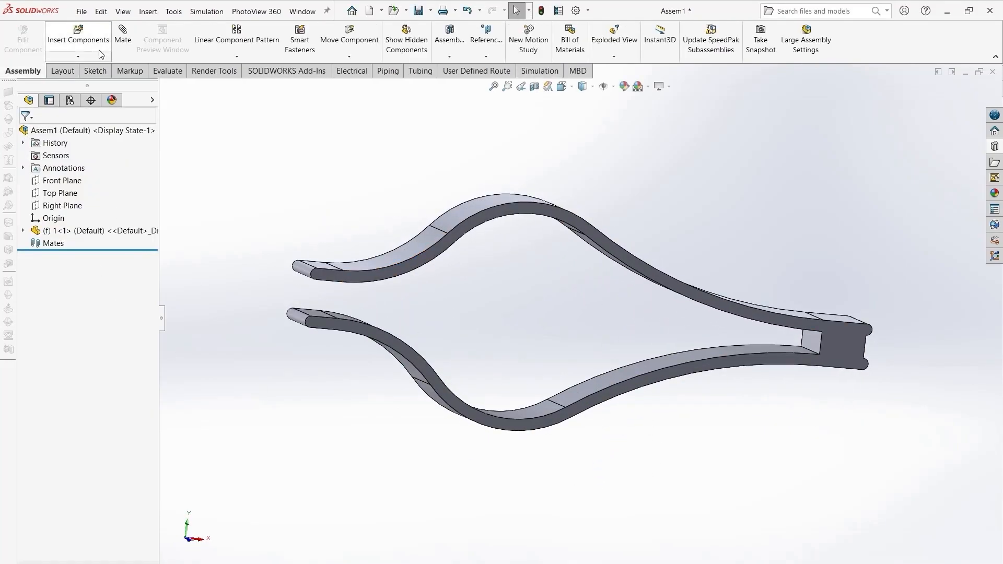
{"action": "left_click", "coordinate": [95, 55]}
{"action": "left_click", "coordinate": [99, 82]}
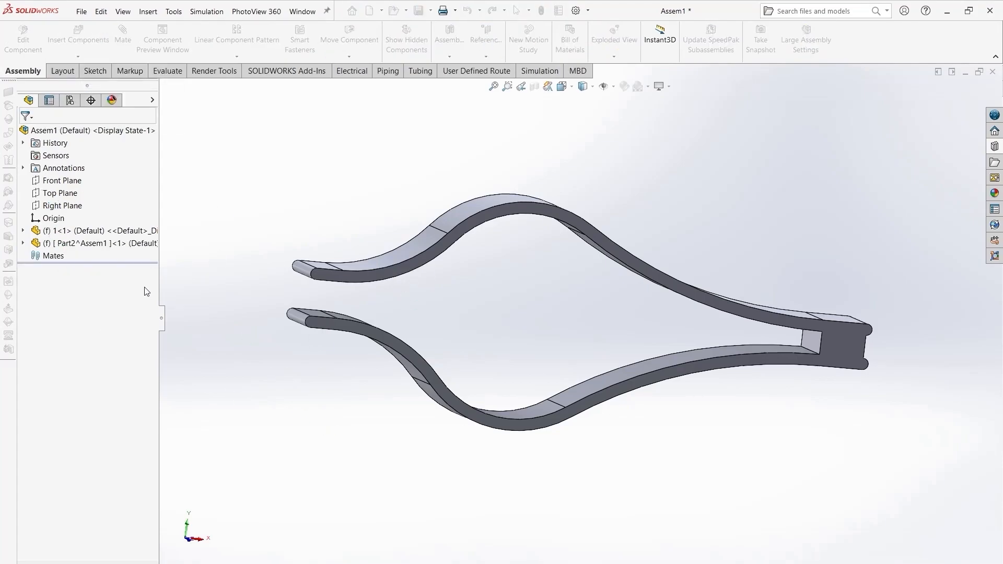
{"action": "left_click", "coordinate": [63, 181]}
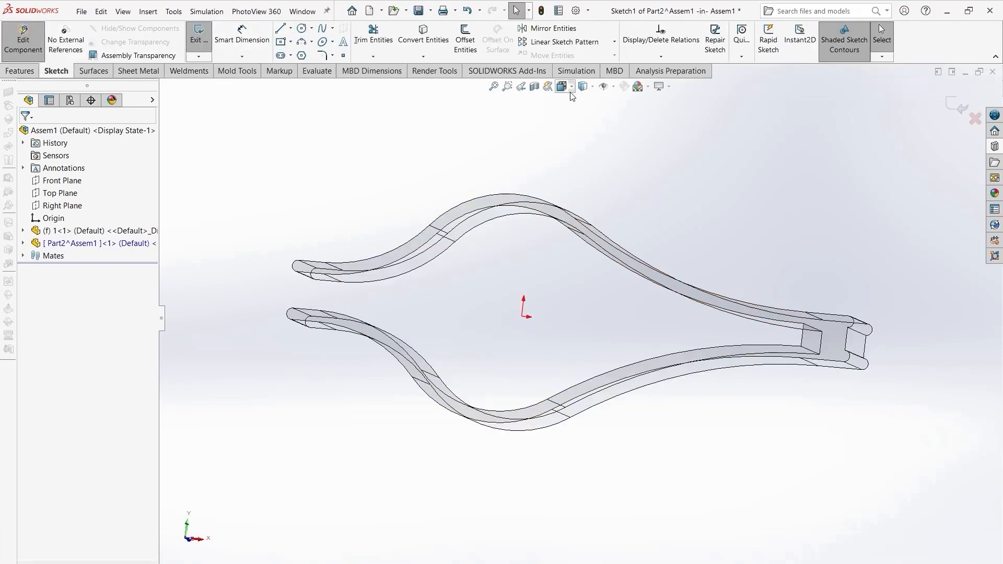
- Sketch a circle centered on the origin with radius about 0.045, touching the inside of both strips
{"action": "key", "text": "ctrl+8"}
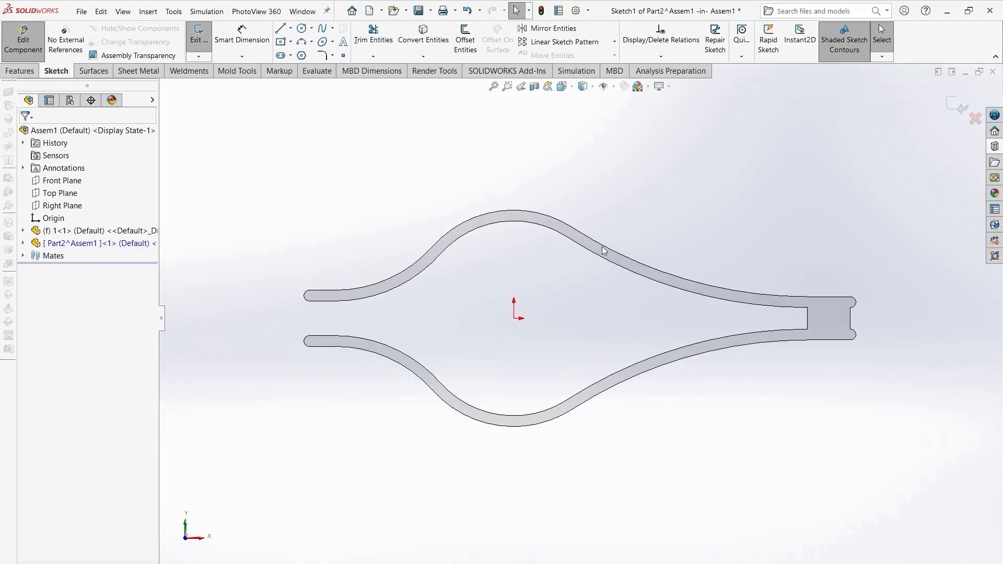
{"action": "key", "text": "c"}
{"action": "left_click", "coordinate": [514, 319]}
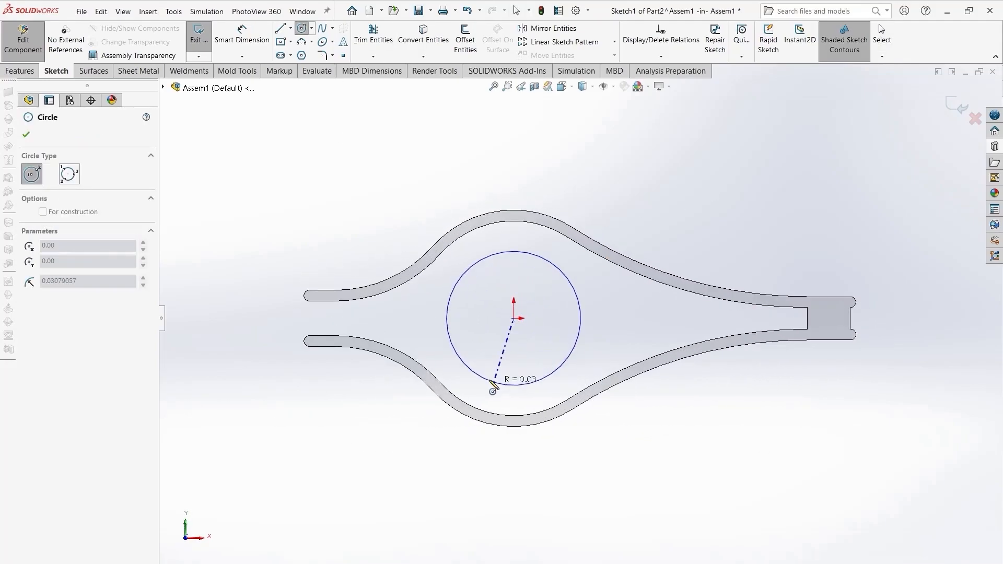
{"action": "left_click", "coordinate": [489, 239]}
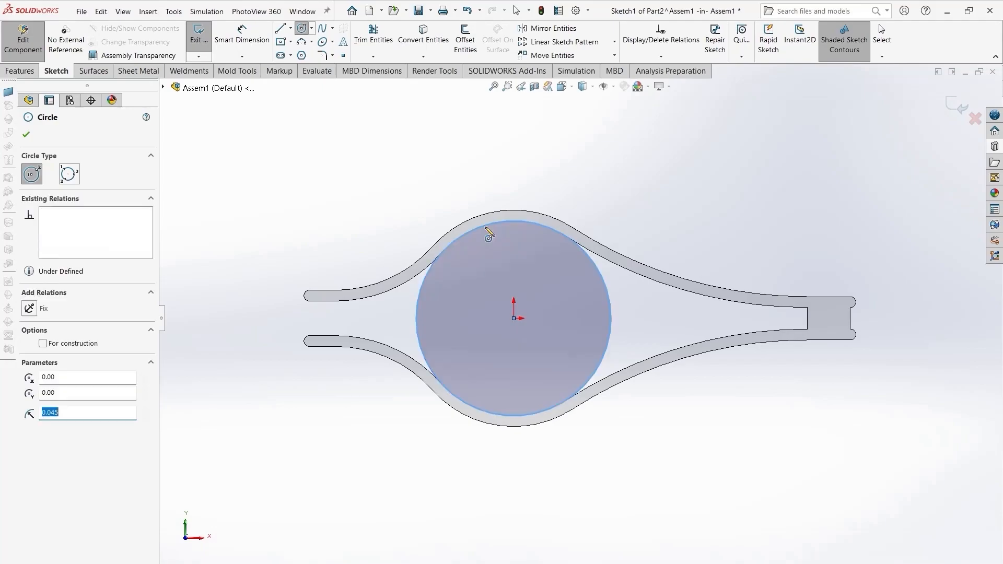
{"action": "left_click", "coordinate": [26, 135]}
{"action": "mouse_move", "coordinate": [351, 301]}
{"action": "middle_mouse_down"}
{"action": "mouse_move", "coordinate": [362, 246]}
{"action": "mouse_move", "coordinate": [340, 288]}
{"action": "middle_mouse_up"}
{"action": "left_click", "coordinate": [20, 71]}
{"action": "left_click", "coordinate": [204, 39]}
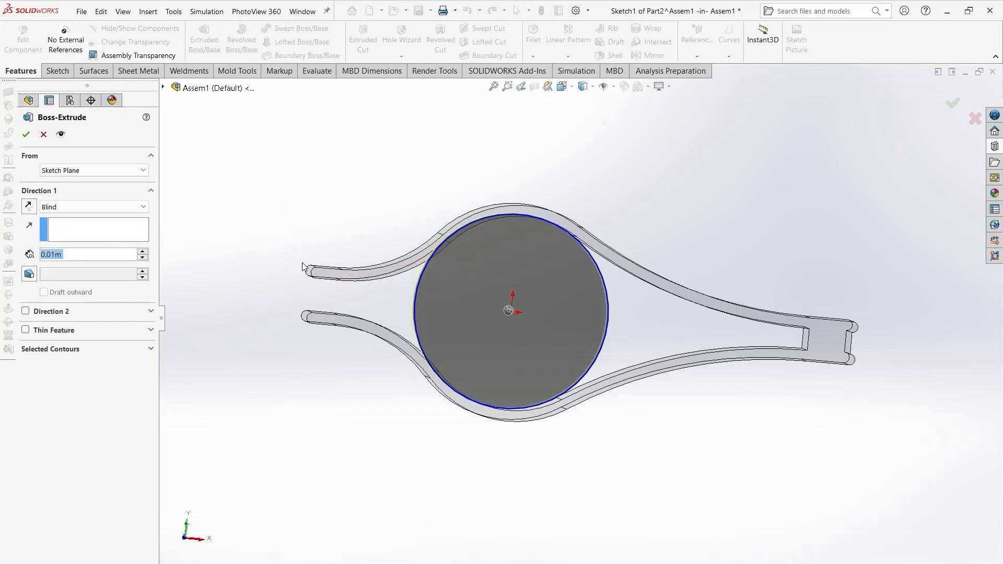
{"action": "left_click", "coordinate": [30, 207]}
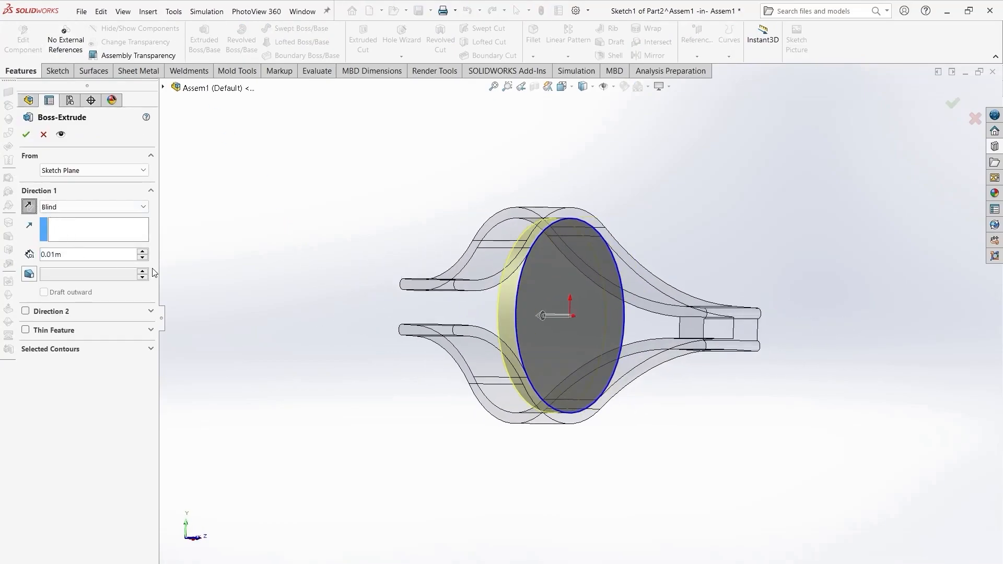
{"action": "left_click", "coordinate": [141, 252]}
{"action": "left_click", "coordinate": [141, 252]}
{"action": "left_click", "coordinate": [141, 252]}
{"action": "left_click", "coordinate": [141, 252]}
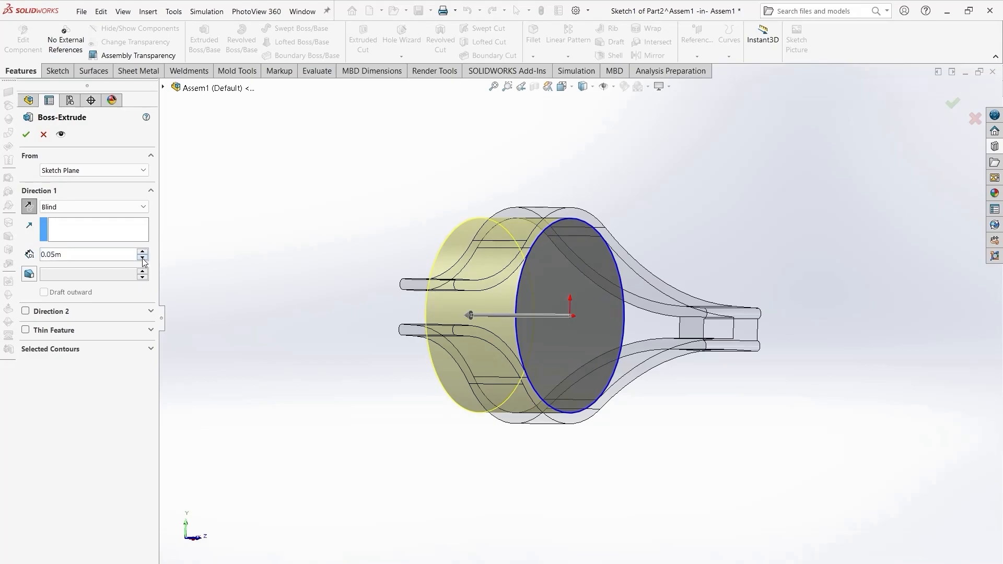
{"action": "left_click", "coordinate": [142, 258]}
{"action": "middle_click_drag", "start_coordinate": [365, 282], "coordinate": [425, 306]}
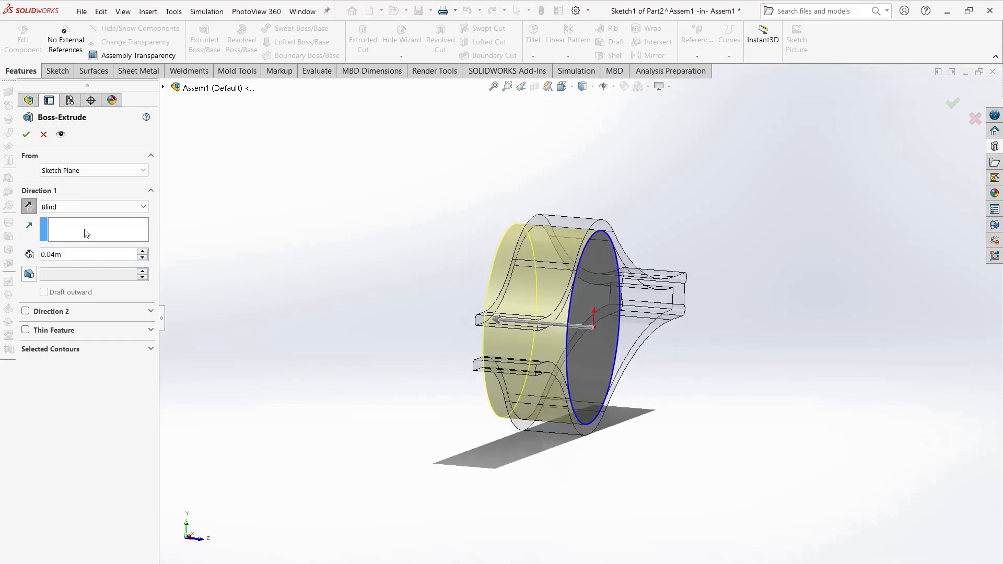
{"action": "left_click", "coordinate": [44, 134]}
- Switch the units to MMGS and extrude the circle as a boss 30 mm in the reversed direction
{"action": "left_click", "coordinate": [937, 562]}
{"action": "left_click", "coordinate": [920, 546]}
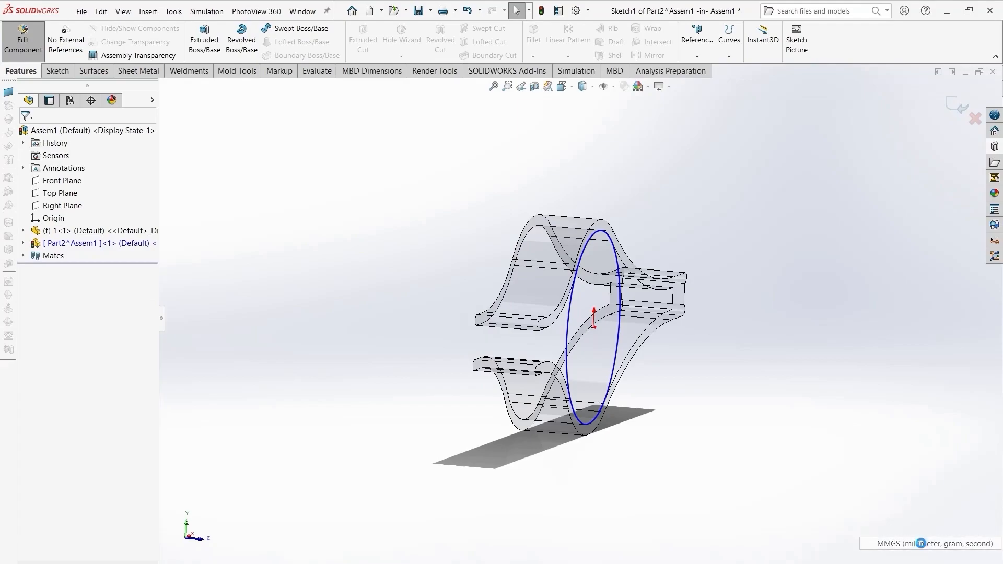
{"action": "left_click", "coordinate": [204, 34]}
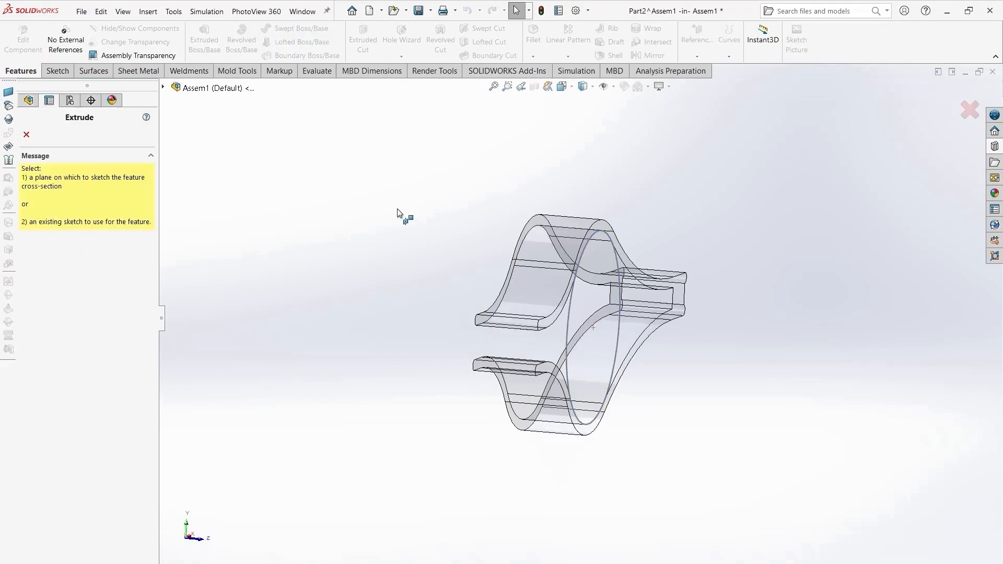
{"action": "left_click", "coordinate": [569, 347]}
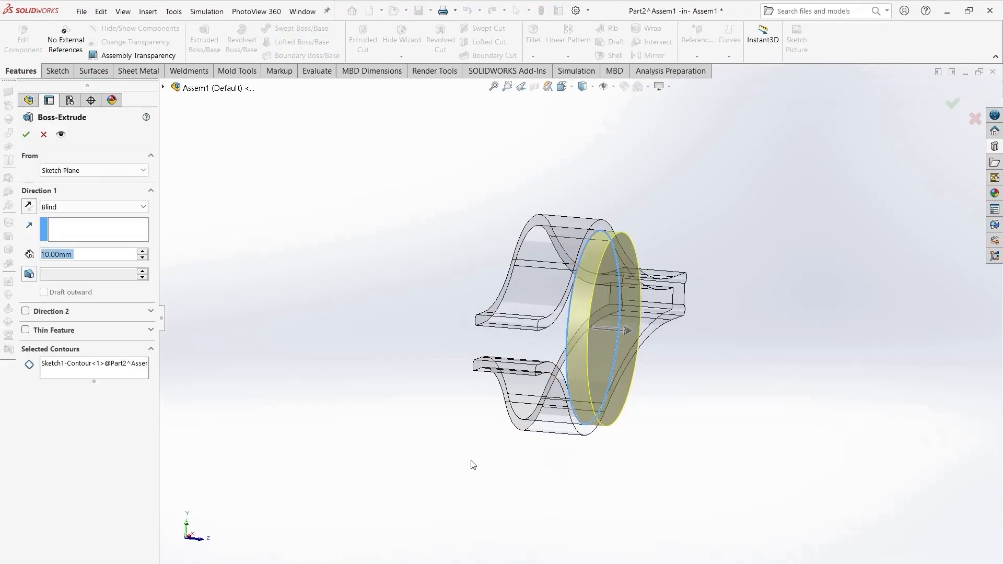
{"action": "left_click", "coordinate": [30, 207]}
{"action": "type", "text": "30"}
{"action": "key", "text": "Return"}
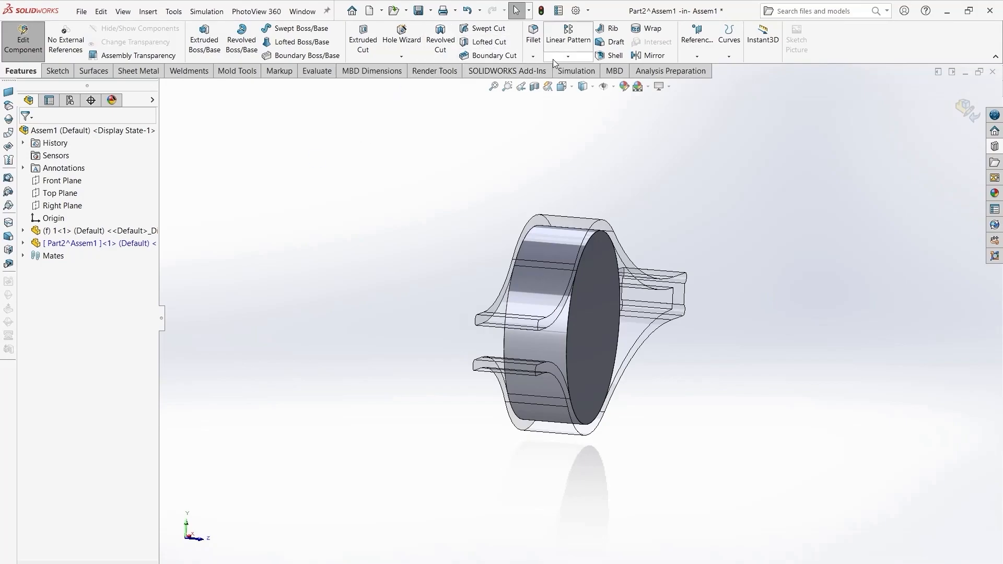
- Fillet the cylinder's round face edges with a 10 mm radius
{"action": "left_click", "coordinate": [569, 340]}
{"action": "left_click", "coordinate": [512, 340]}
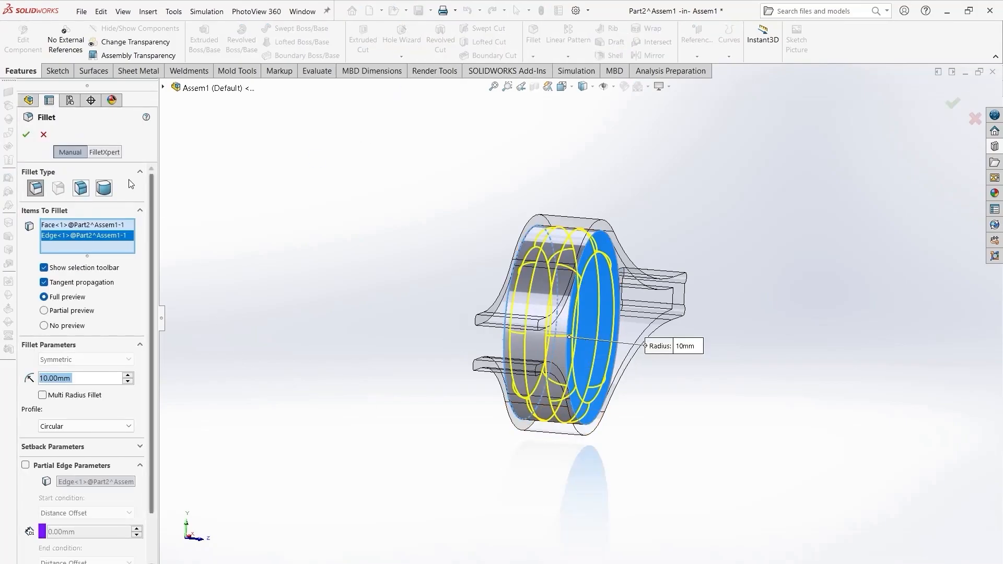
{"action": "key", "text": "Return"}
- Finish editing the new part and return to the assembly
{"action": "middle_click_drag", "start_coordinate": [456, 452], "coordinate": [331, 416]}
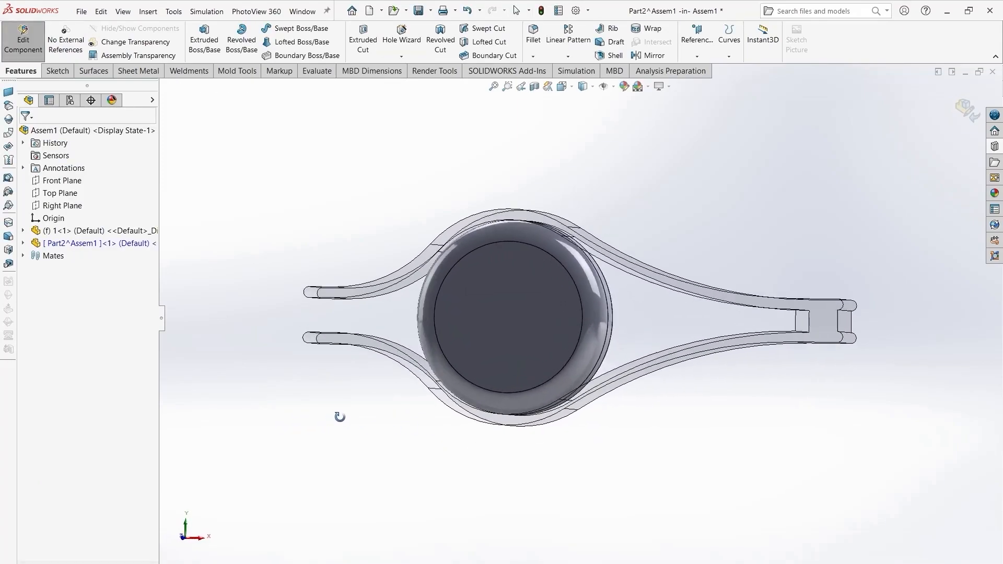
{"action": "left_click", "coordinate": [961, 114]}
{"action": "middle_click_drag", "start_coordinate": [449, 407], "coordinate": [407, 409]}
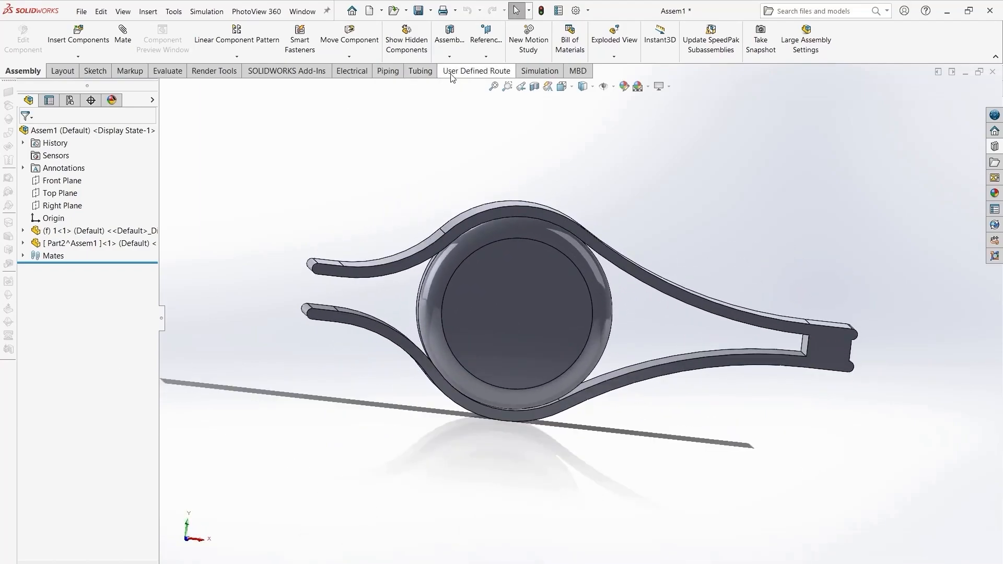
- Create a new Nonlinear static simulation study for the assembly
{"action": "left_click", "coordinate": [286, 71]}
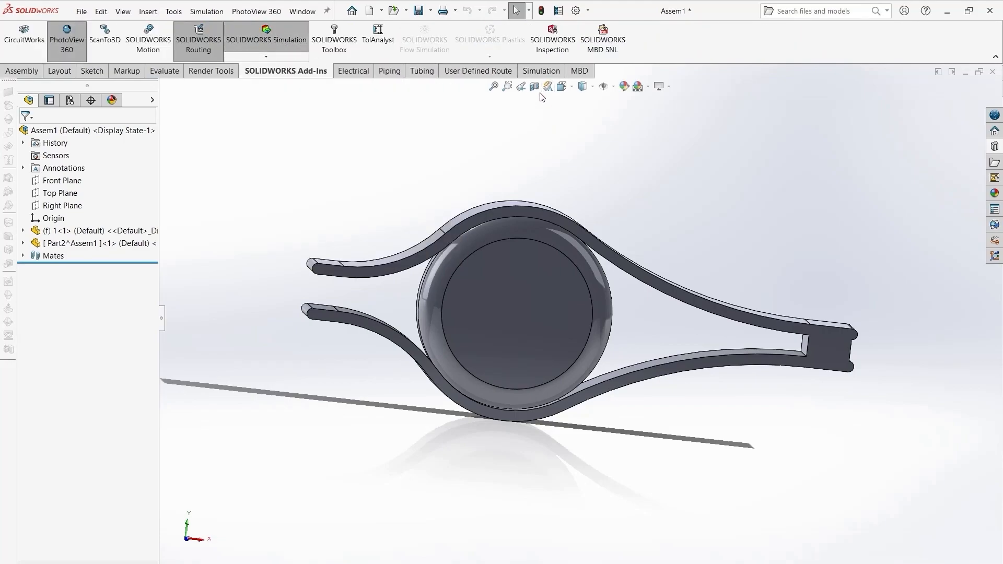
{"action": "left_click", "coordinate": [540, 71]}
{"action": "left_click", "coordinate": [29, 57]}
{"action": "left_click", "coordinate": [26, 70]}
{"action": "left_click", "coordinate": [43, 135]}
{"action": "left_click", "coordinate": [21, 35]}
{"action": "left_click", "coordinate": [30, 462]}
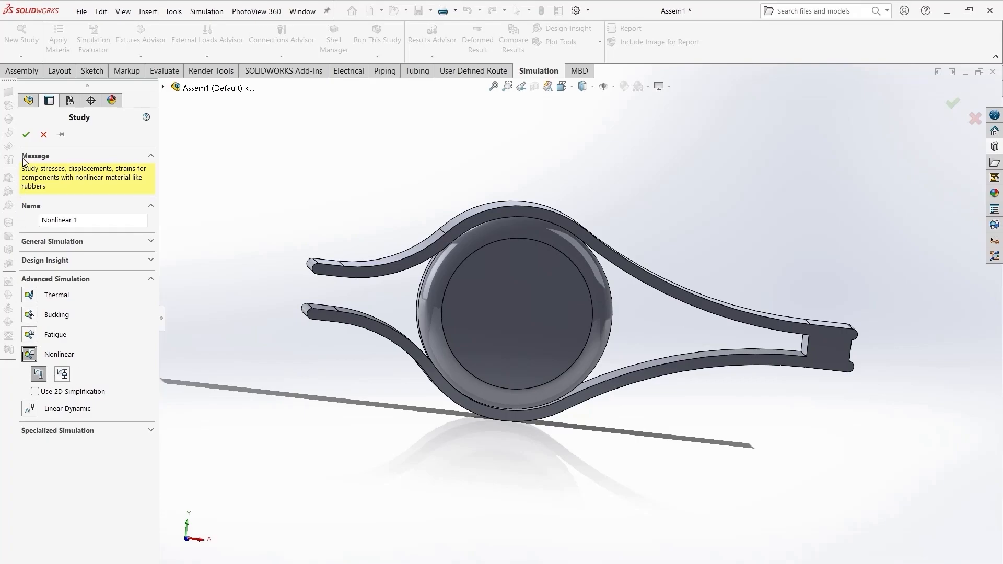
{"action": "left_click", "coordinate": [26, 135]}
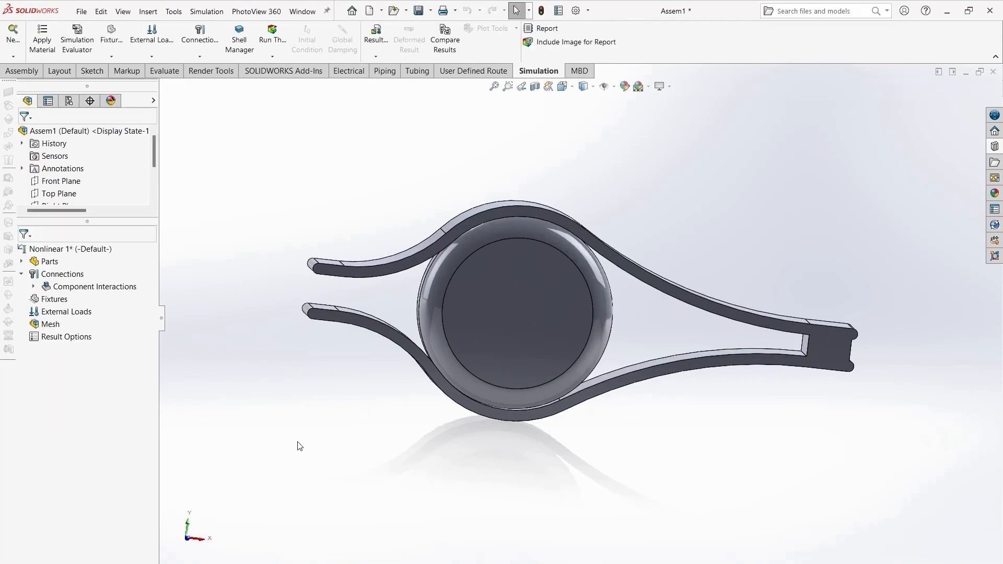
- Assign Copper as the material of the clip part from the favorite materials
{"action": "left_click", "coordinate": [21, 262]}
{"action": "left_click", "coordinate": [61, 276]}
{"action": "right_click", "coordinate": [61, 275]}
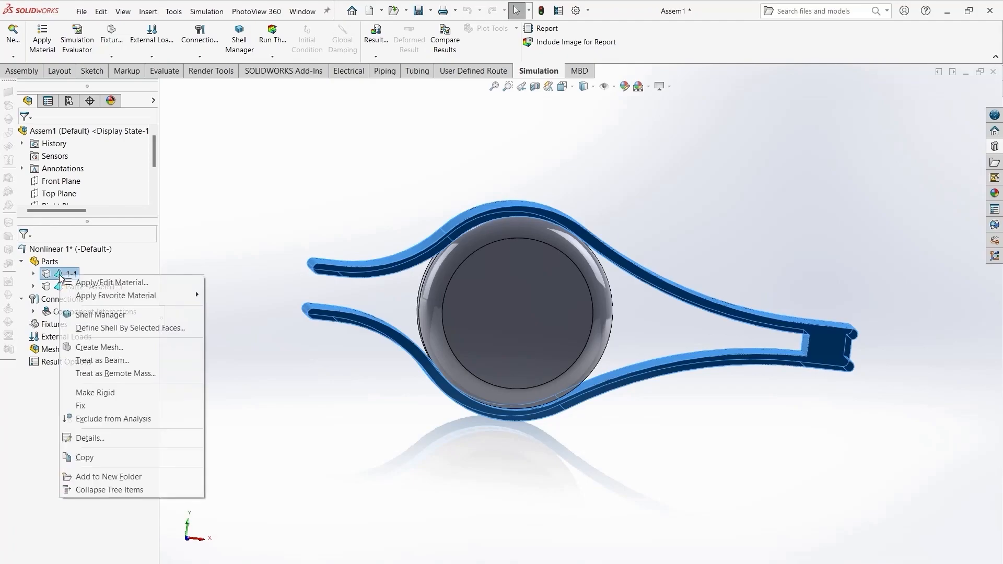
{"action": "mouse_move", "coordinate": [144, 297]}
{"action": "left_click", "coordinate": [238, 373]}
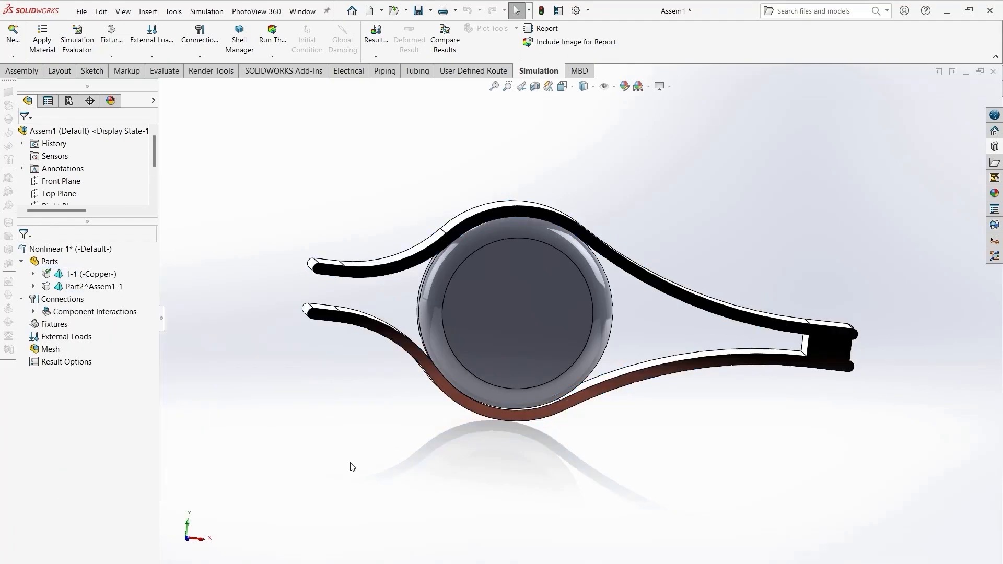
- Assign Rubber as the material of the roller part and turn the view to inspect both parts
{"action": "left_click", "coordinate": [75, 286]}
{"action": "right_click", "coordinate": [75, 286]}
{"action": "mouse_move", "coordinate": [210, 308]}
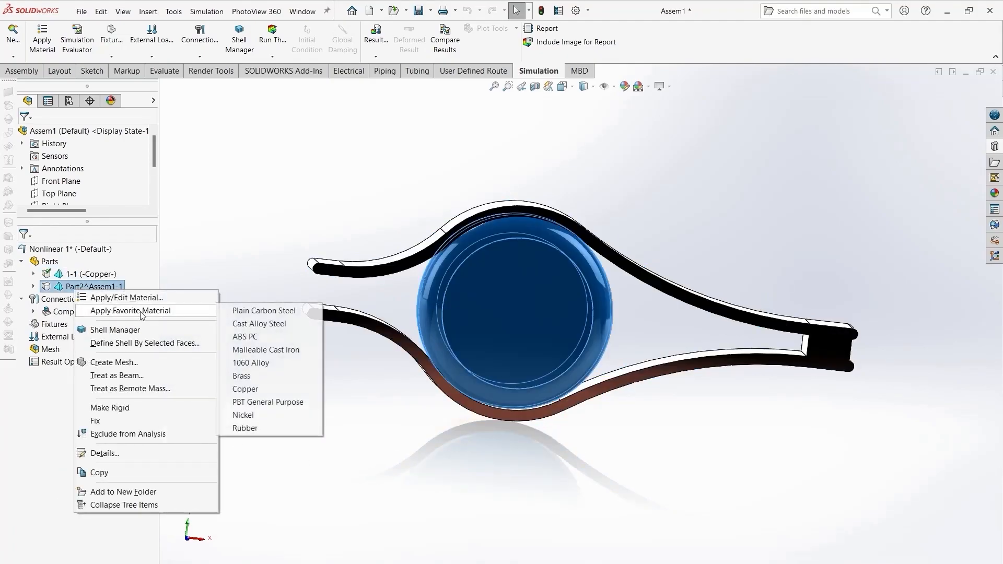
{"action": "left_click", "coordinate": [264, 427]}
{"action": "mouse_move", "coordinate": [481, 504]}
{"action": "middle_mouse_down"}
{"action": "mouse_move", "coordinate": [560, 403]}
{"action": "mouse_move", "coordinate": [501, 410]}
{"action": "mouse_move", "coordinate": [500, 507]}
{"action": "middle_mouse_up"}
{"action": "left_click", "coordinate": [671, 87]}
{"action": "left_click", "coordinate": [684, 155]}
{"action": "mouse_move", "coordinate": [552, 372]}
{"action": "middle_mouse_down"}
{"action": "mouse_move", "coordinate": [566, 353]}
{"action": "mouse_move", "coordinate": [774, 385]}
{"action": "mouse_move", "coordinate": [638, 403]}
{"action": "mouse_move", "coordinate": [524, 385]}
{"action": "mouse_move", "coordinate": [456, 352]}
{"action": "mouse_move", "coordinate": [519, 415]}
{"action": "middle_mouse_up"}
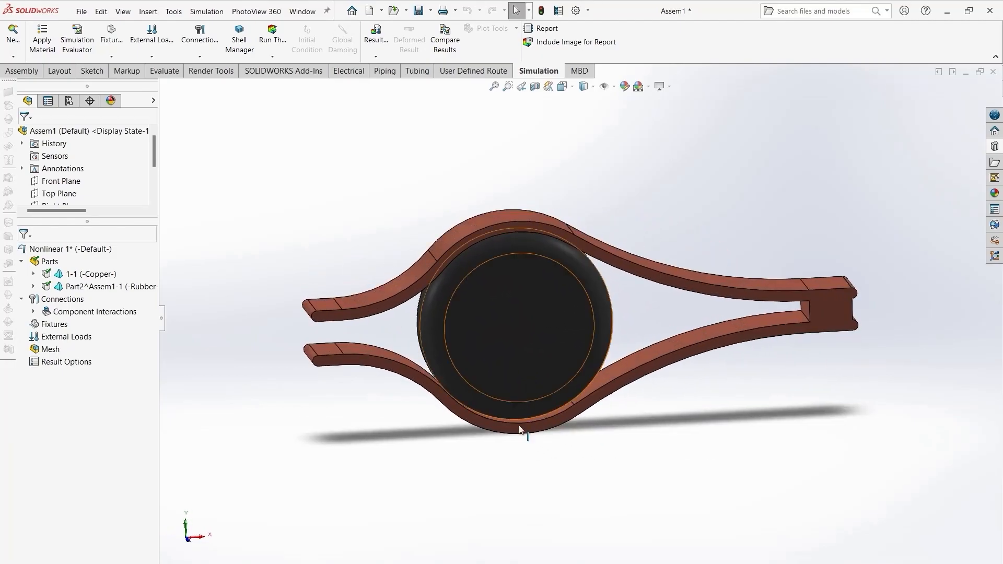
- Start a manual local Contact interaction and select the upper arm's inner face with its tangent faces as the first set
{"action": "left_click", "coordinate": [24, 300]}
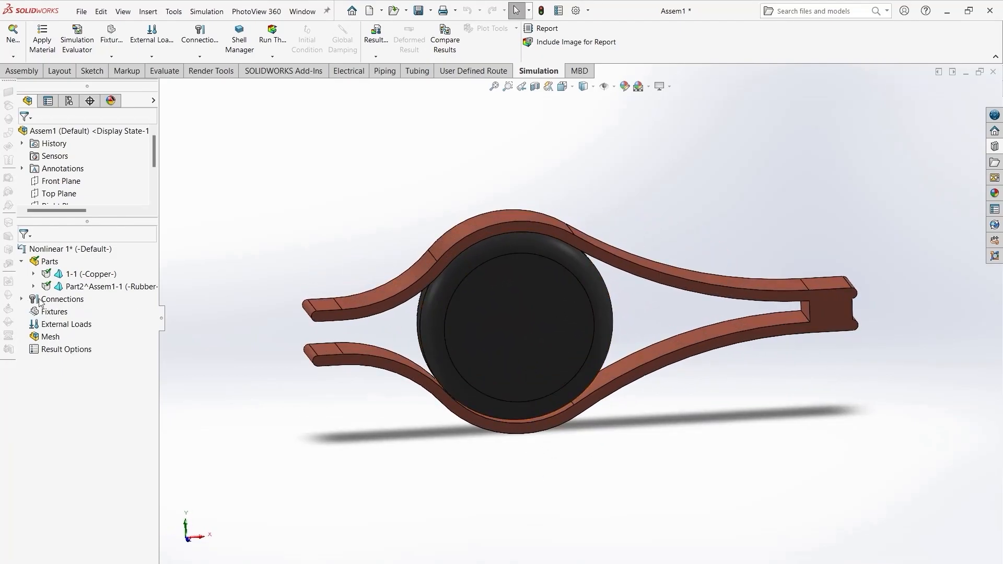
{"action": "right_click", "coordinate": [61, 303]}
{"action": "left_click", "coordinate": [84, 308]}
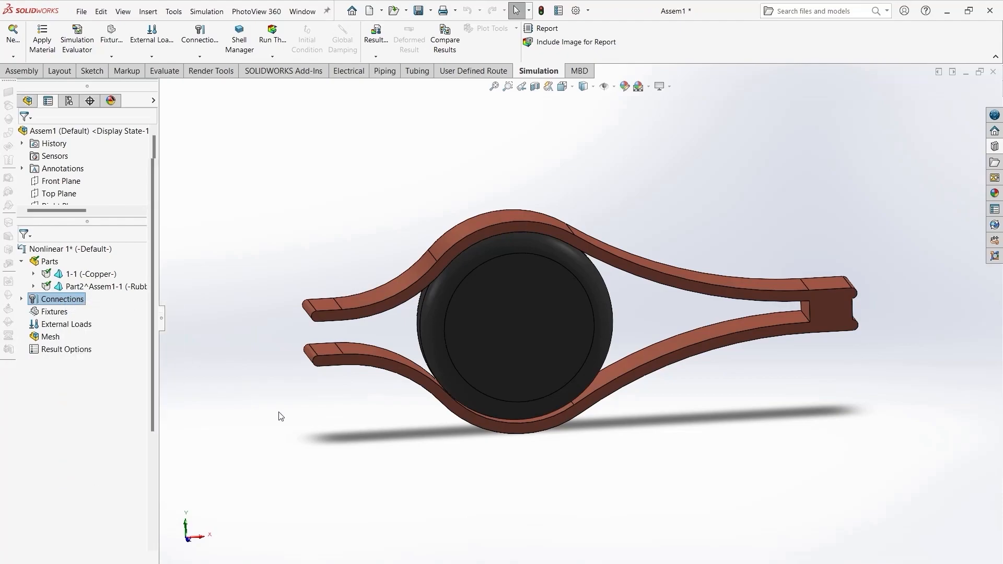
{"action": "middle_click_drag", "start_coordinate": [372, 416], "coordinate": [481, 307]}
{"action": "scroll", "coordinate": [532, 309], "scroll_direction": "down", "scroll_amount": 6}
{"action": "middle_click_drag", "start_coordinate": [623, 347], "coordinate": [635, 413]}
{"action": "scroll", "coordinate": [306, 250], "scroll_direction": "up", "scroll_amount": 2}
{"action": "scroll", "coordinate": [334, 294], "scroll_direction": "up", "scroll_amount": 4}
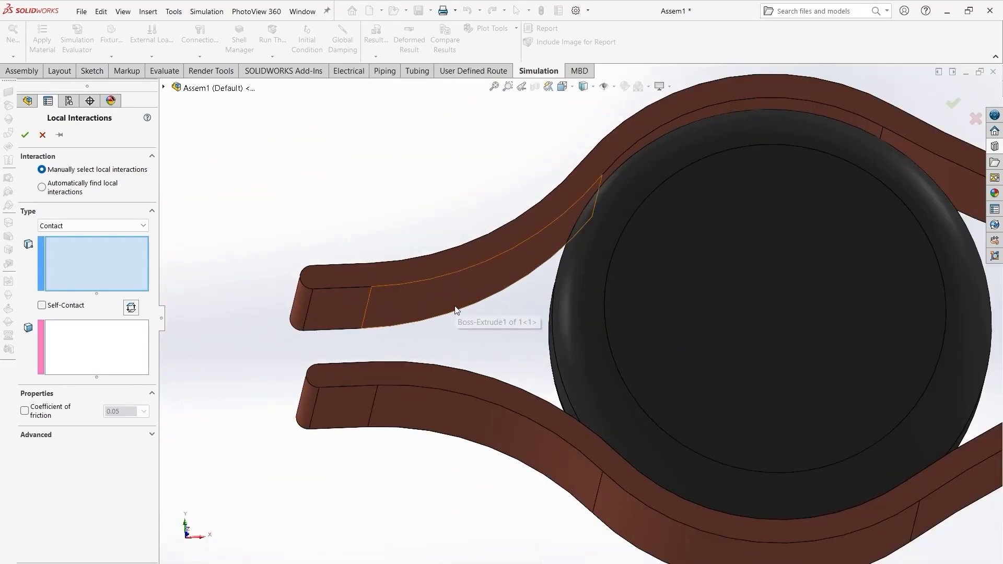
{"action": "left_click", "coordinate": [455, 311]}
{"action": "right_click", "coordinate": [418, 303]}
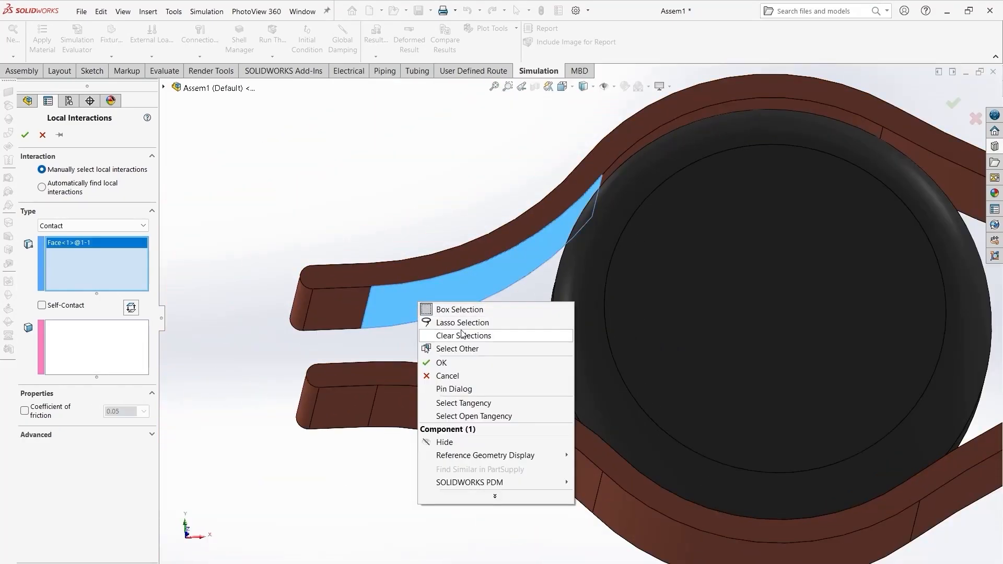
{"action": "left_click", "coordinate": [479, 407]}
- Add the lower arm's inner face and its tangent faces to the first contact set
{"action": "scroll", "coordinate": [485, 403], "scroll_direction": "up", "scroll_amount": 3}
{"action": "scroll", "coordinate": [695, 382], "scroll_direction": "down", "scroll_amount": 3}
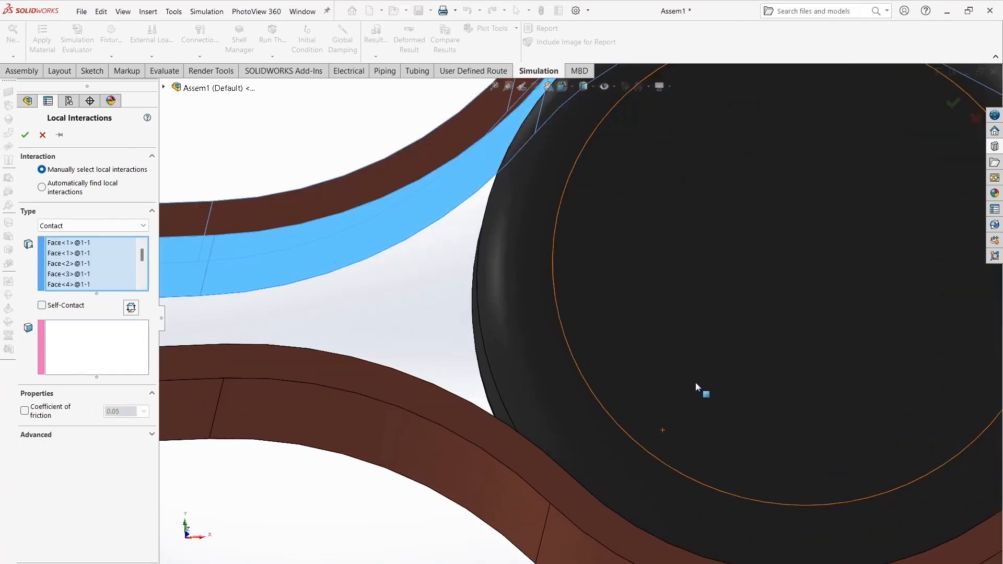
{"action": "scroll", "coordinate": [695, 383], "scroll_direction": "up", "scroll_amount": 4}
{"action": "middle_click_drag", "start_coordinate": [798, 293], "coordinate": [633, 346]}
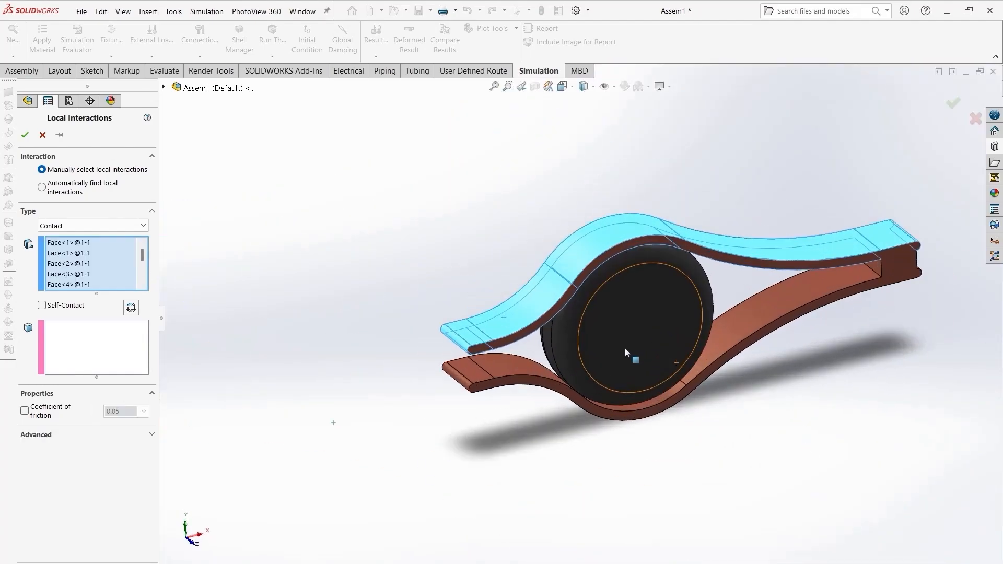
{"action": "scroll", "coordinate": [481, 359], "scroll_direction": "down", "scroll_amount": 5}
{"action": "left_click", "coordinate": [412, 397]}
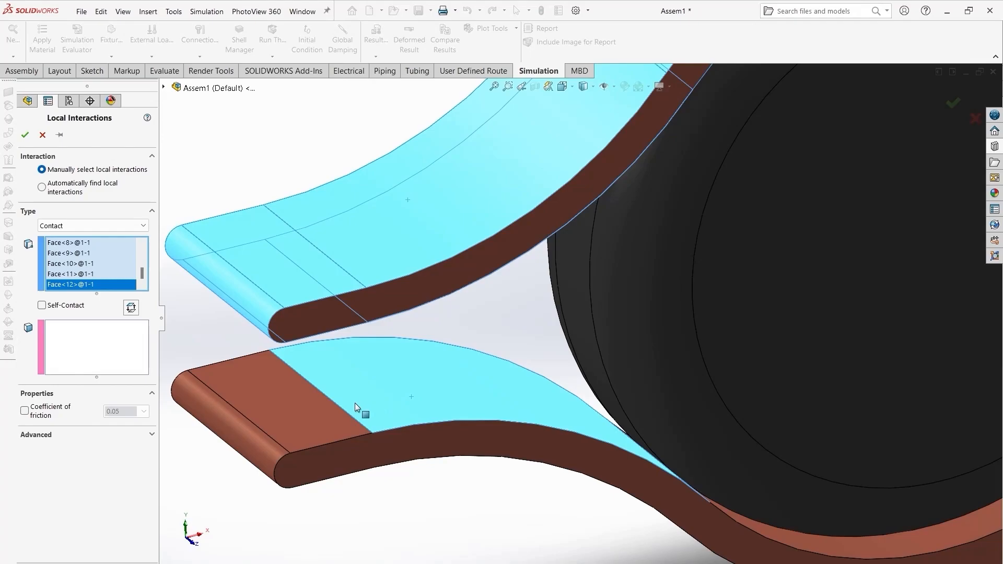
{"action": "right_click", "coordinate": [355, 398]}
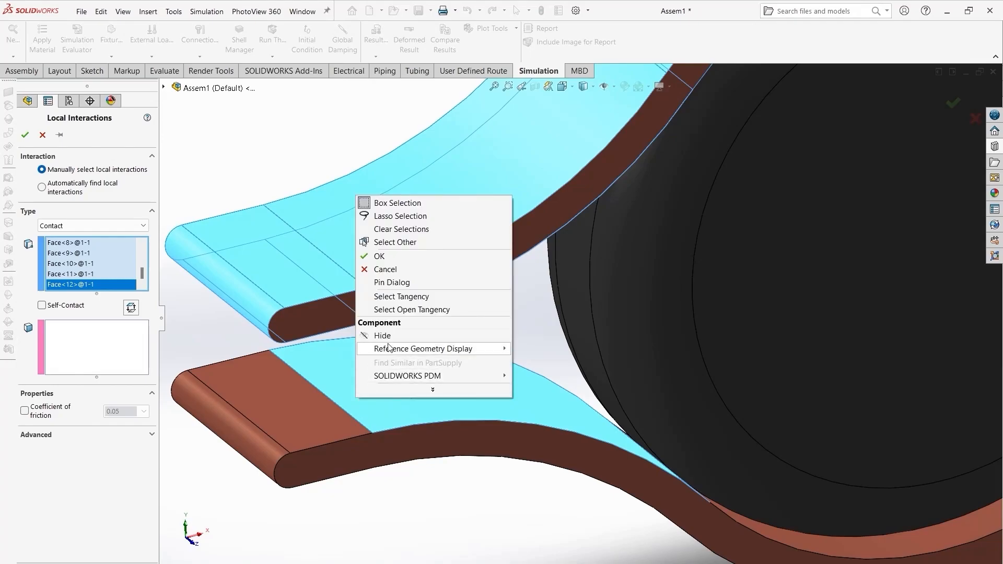
{"action": "left_click", "coordinate": [417, 297]}
{"action": "left_click", "coordinate": [417, 395]}
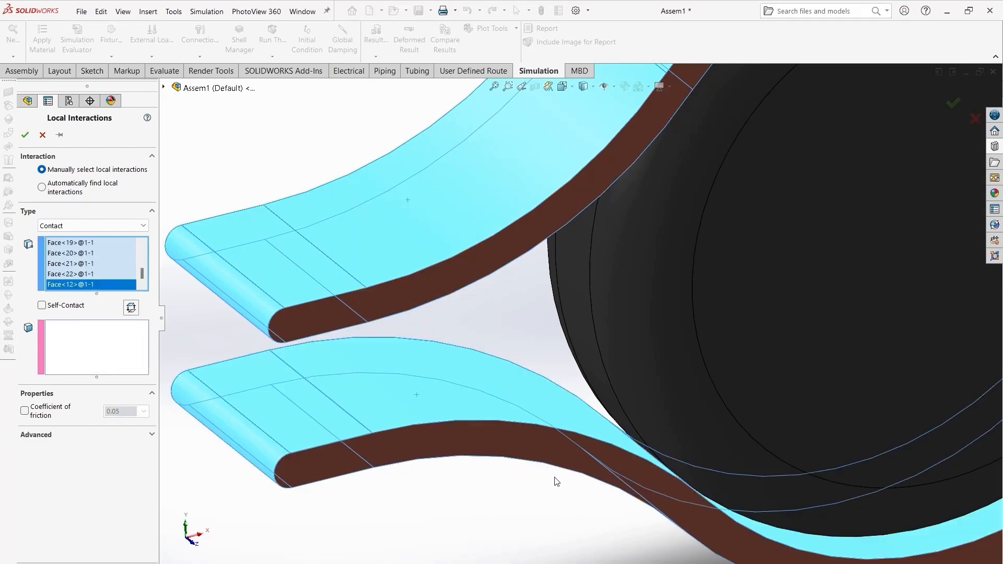
{"action": "middle_click_drag", "start_coordinate": [590, 450], "coordinate": [679, 376]}
{"action": "middle_click_drag", "start_coordinate": [742, 392], "coordinate": [646, 450]}
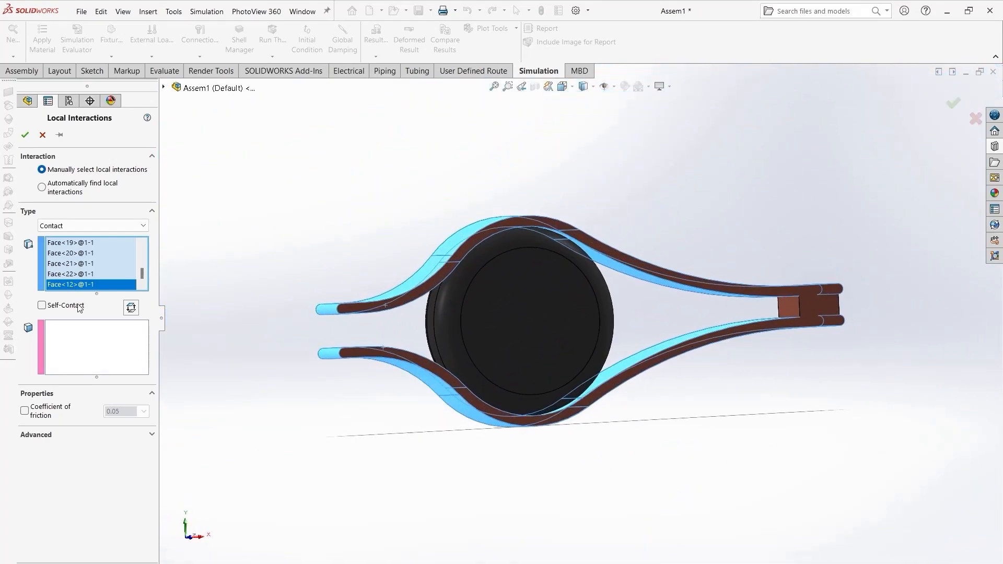
- Select the roller's three outer round faces as the second contact set and confirm the local interaction
{"action": "left_click", "coordinate": [101, 358]}
{"action": "scroll", "coordinate": [459, 314], "scroll_direction": "down", "scroll_amount": 5}
{"action": "middle_click_drag", "start_coordinate": [459, 313], "coordinate": [428, 304]}
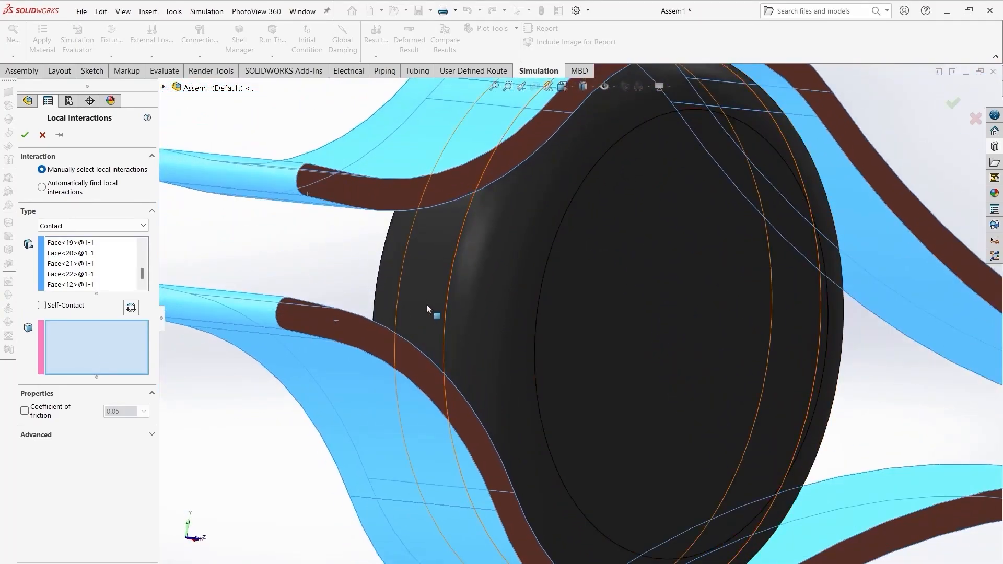
{"action": "left_click", "coordinate": [431, 306]}
{"action": "left_click", "coordinate": [439, 308]}
{"action": "left_click", "coordinate": [390, 277]}
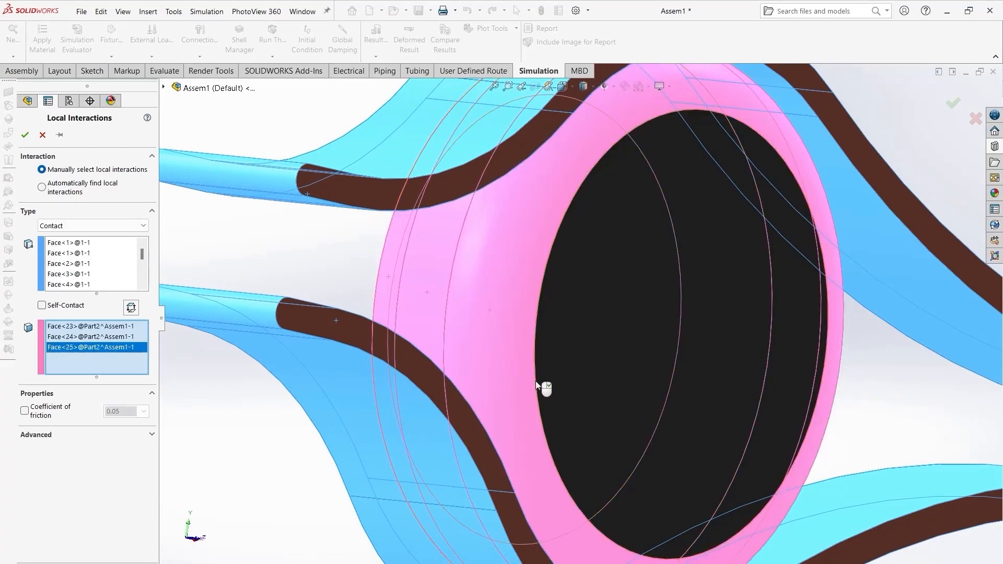
{"action": "left_click", "coordinate": [25, 136]}
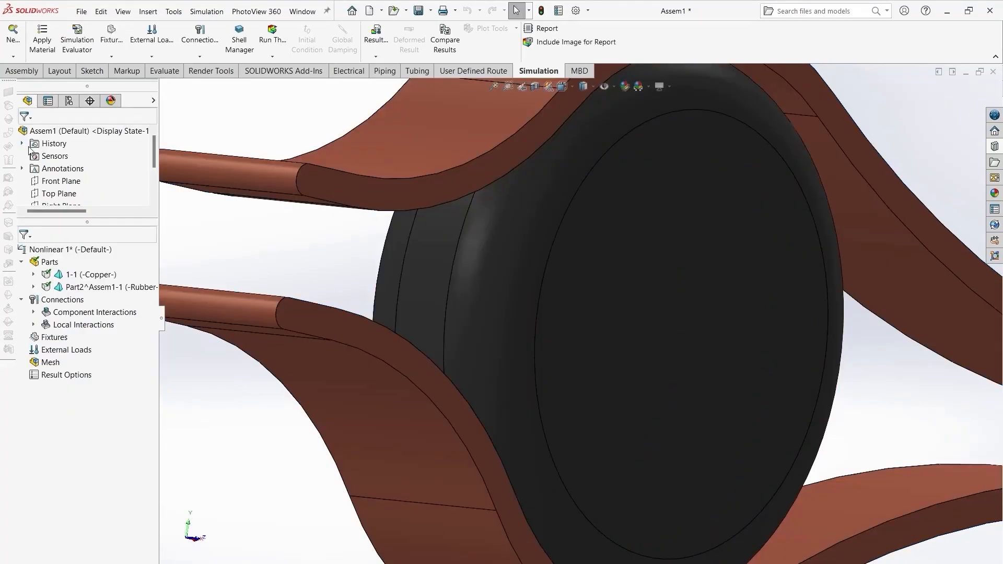
- Edit the local contact interaction to enable a coefficient of friction of 0.05
{"action": "right_click", "coordinate": [78, 328]}
{"action": "left_click", "coordinate": [33, 325]}
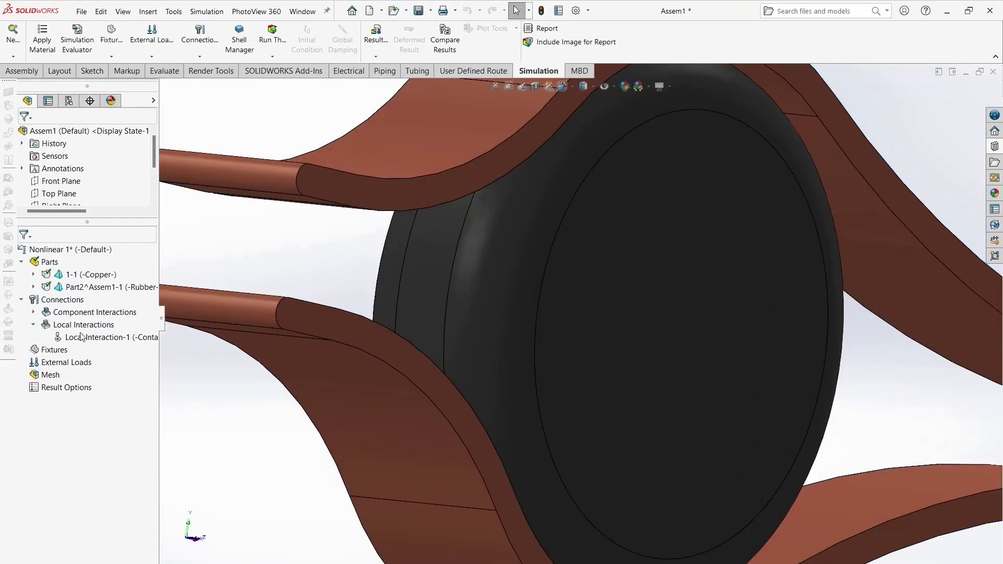
{"action": "right_click", "coordinate": [117, 339]}
{"action": "left_click", "coordinate": [146, 347]}
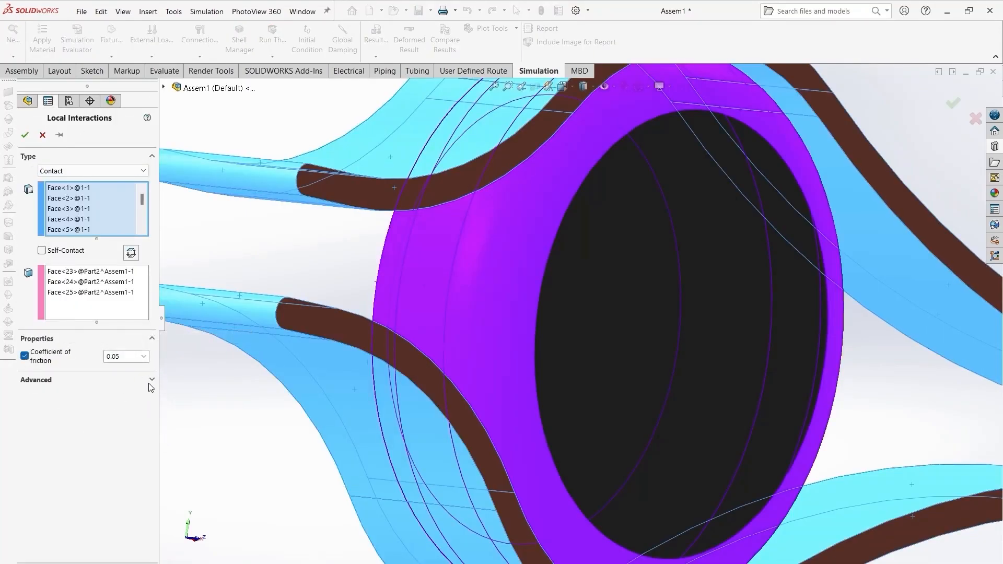
{"action": "left_click", "coordinate": [26, 137]}
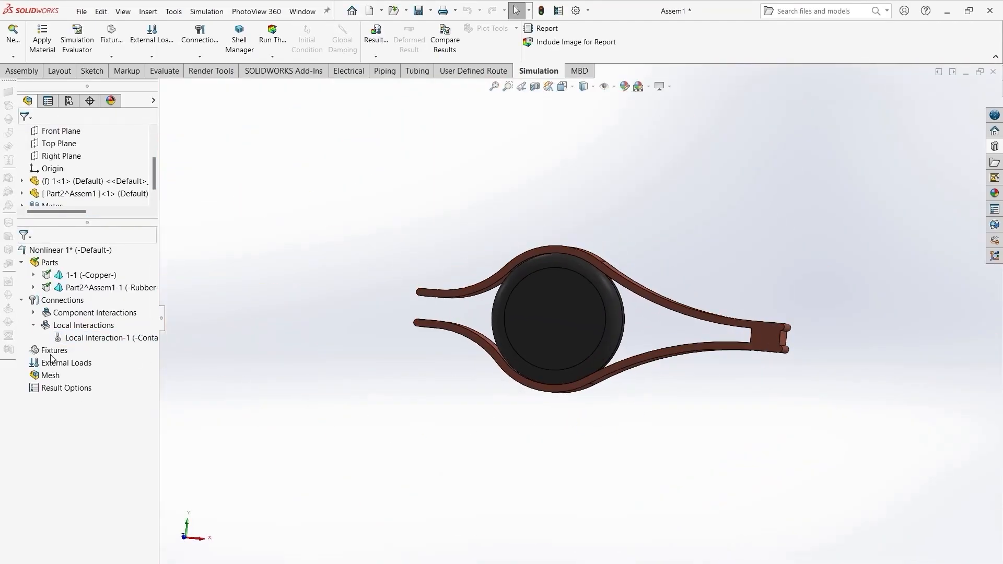
- Apply a Fixed Geometry fixture to the face inside the clip's closed end
{"action": "right_click", "coordinate": [53, 353]}
{"action": "left_click", "coordinate": [89, 359]}
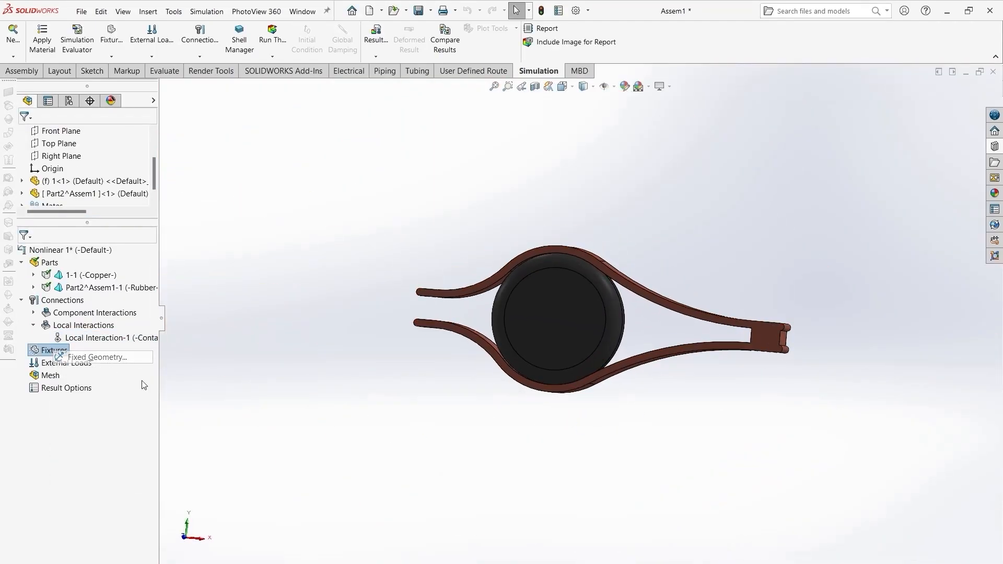
{"action": "scroll", "coordinate": [716, 352], "scroll_direction": "down", "scroll_amount": 8}
{"action": "middle_click_drag", "start_coordinate": [715, 352], "coordinate": [784, 340]}
{"action": "left_click", "coordinate": [582, 336]}
{"action": "left_click", "coordinate": [27, 137]}
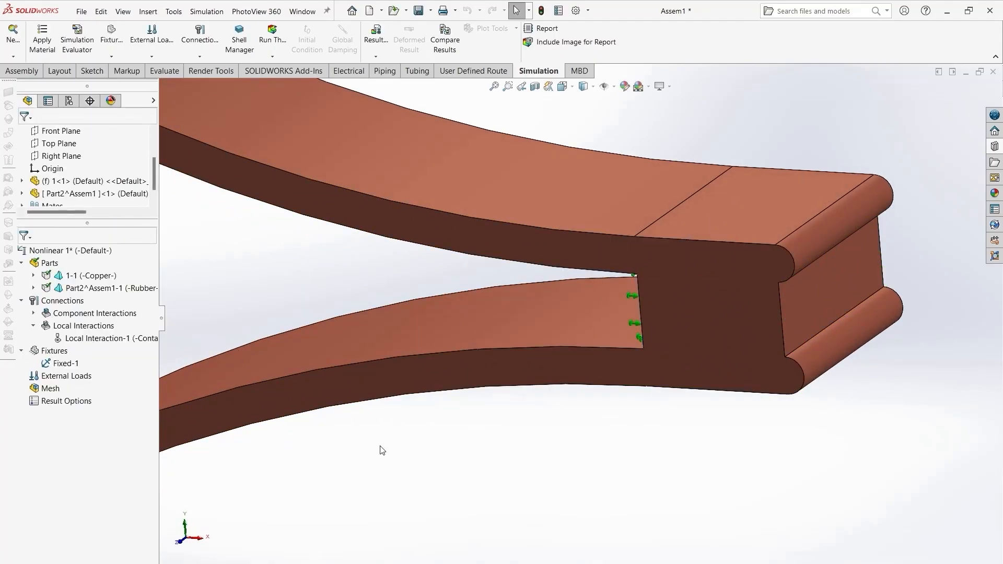
- Start a second fixture and select the roller's three outer round faces
{"action": "scroll", "coordinate": [538, 421], "scroll_direction": "down", "scroll_amount": 5}
{"action": "scroll", "coordinate": [531, 417], "scroll_direction": "up", "scroll_amount": 9}
{"action": "middle_click_drag", "start_coordinate": [475, 444], "coordinate": [512, 407]}
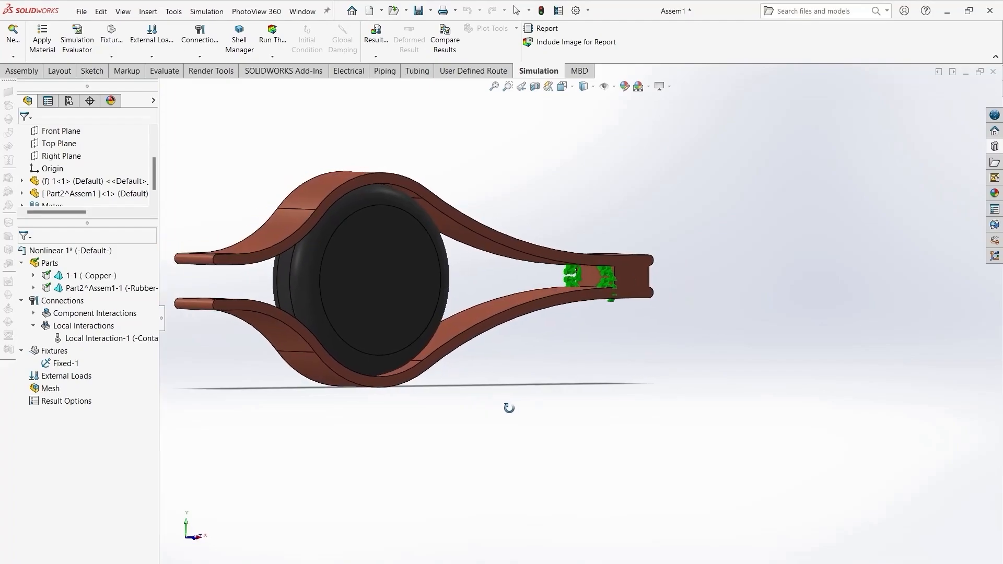
{"action": "scroll", "coordinate": [359, 353], "scroll_direction": "down", "scroll_amount": 4}
{"action": "scroll", "coordinate": [359, 353], "scroll_direction": "up", "scroll_amount": 6}
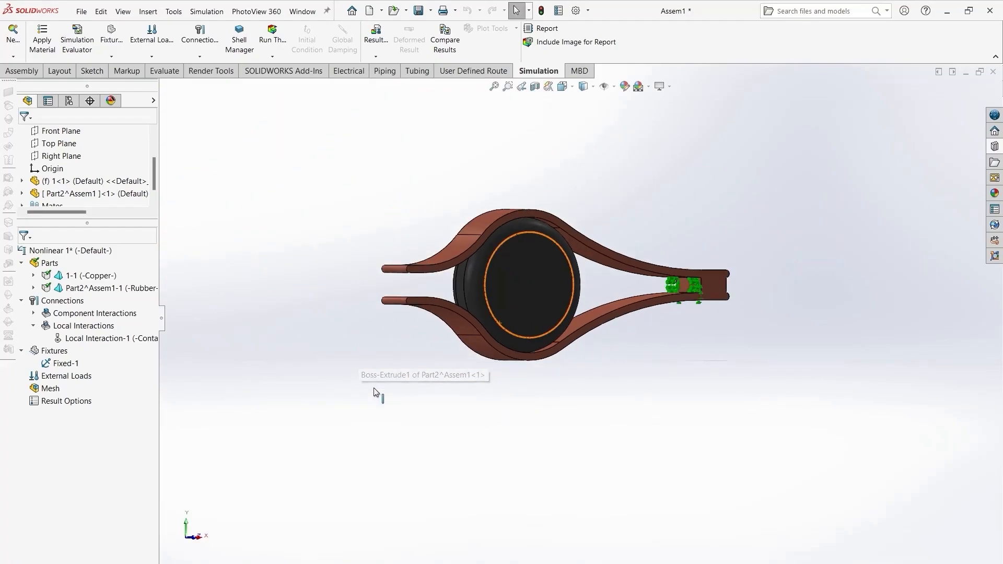
{"action": "right_click", "coordinate": [54, 351]}
{"action": "left_click", "coordinate": [97, 360]}
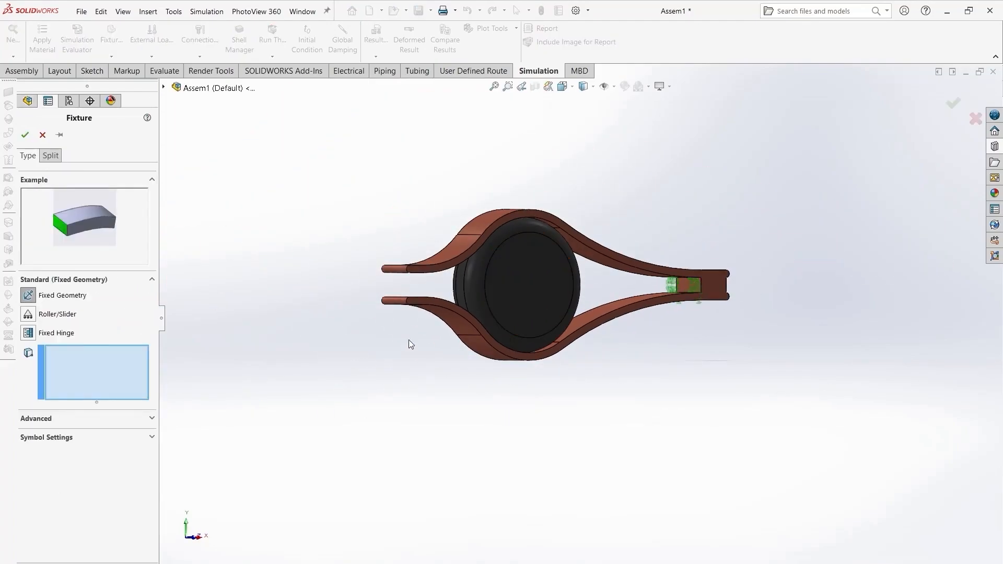
{"action": "scroll", "coordinate": [465, 280], "scroll_direction": "down", "scroll_amount": 6}
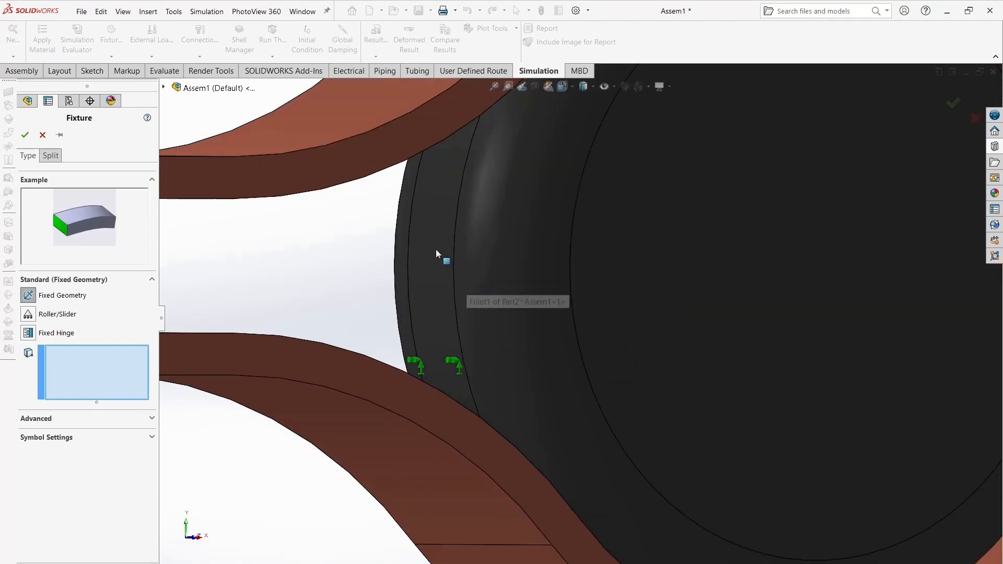
{"action": "left_click", "coordinate": [437, 247]}
{"action": "left_click", "coordinate": [503, 264]}
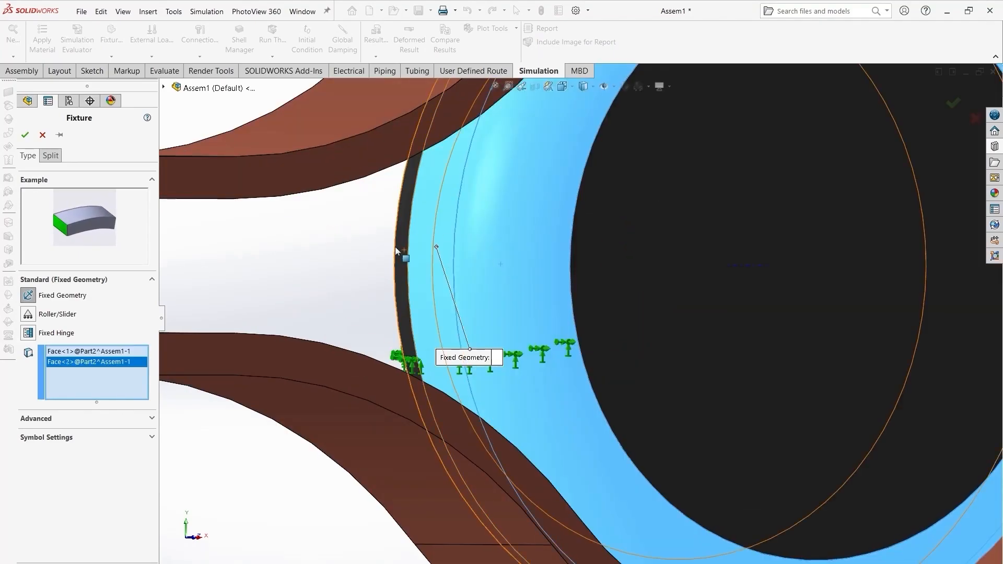
{"action": "left_click", "coordinate": [395, 248]}
{"action": "scroll", "coordinate": [530, 356], "scroll_direction": "down", "scroll_amount": 3}
{"action": "scroll", "coordinate": [531, 357], "scroll_direction": "up", "scroll_amount": 8}
{"action": "middle_click_drag", "start_coordinate": [529, 355], "coordinate": [507, 412]}
- Switch the fixture to Use Reference Geometry with Right Plane and restrain translation normal to the plane at 0 mm
{"action": "left_click", "coordinate": [61, 419]}
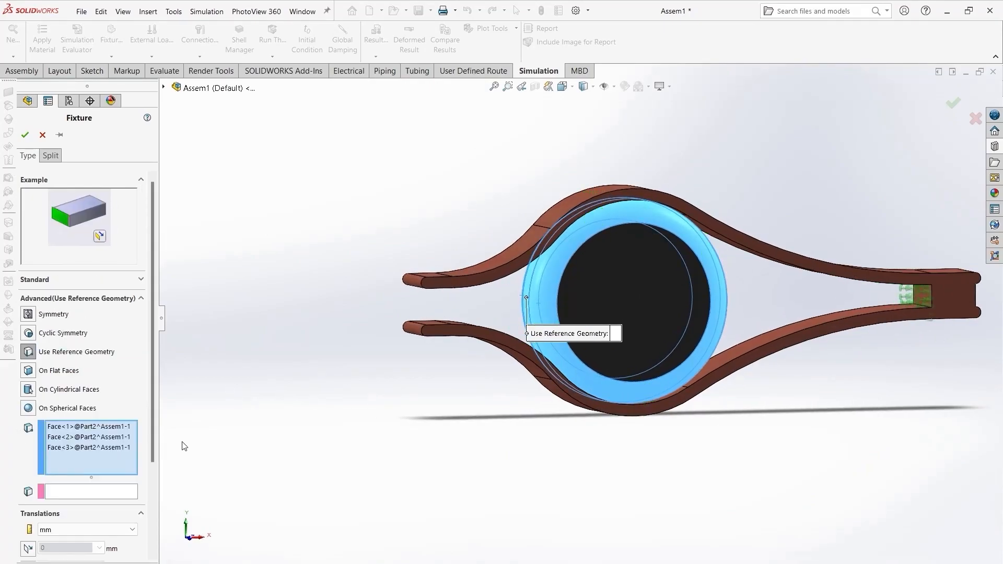
{"action": "left_click", "coordinate": [72, 494]}
{"action": "left_click", "coordinate": [164, 88]}
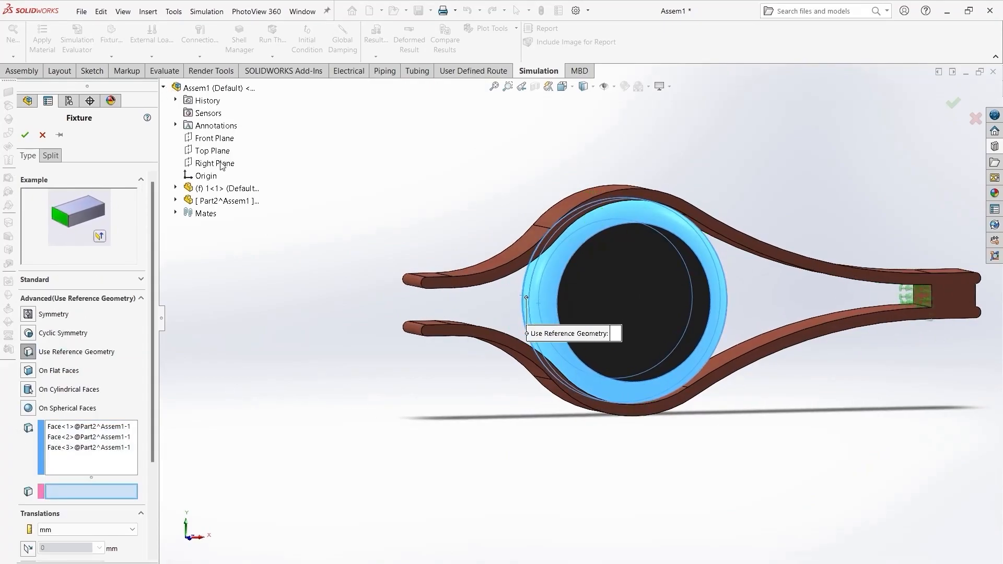
{"action": "left_click", "coordinate": [215, 163]}
{"action": "scroll", "coordinate": [155, 457], "scroll_direction": "down", "scroll_amount": 3}
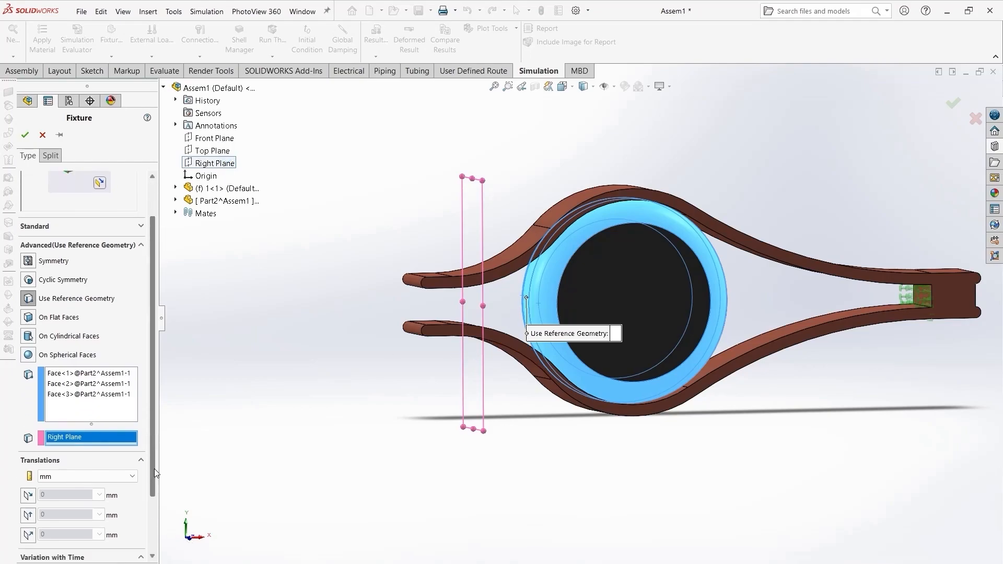
{"action": "left_click", "coordinate": [29, 465]}
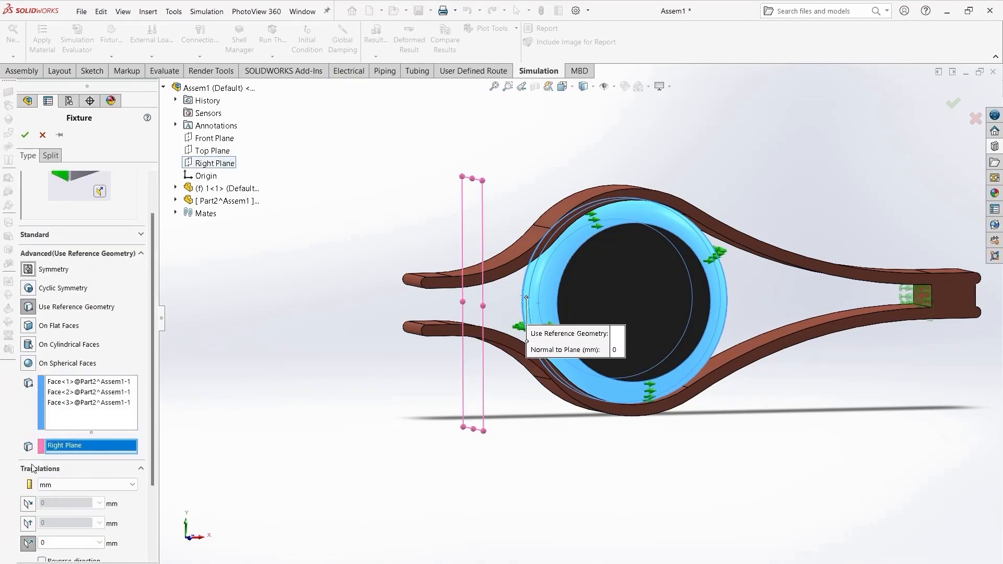
- Enlarge the roller fixture's symbol size to 305
{"action": "scroll", "coordinate": [517, 342], "scroll_direction": "down", "scroll_amount": 5}
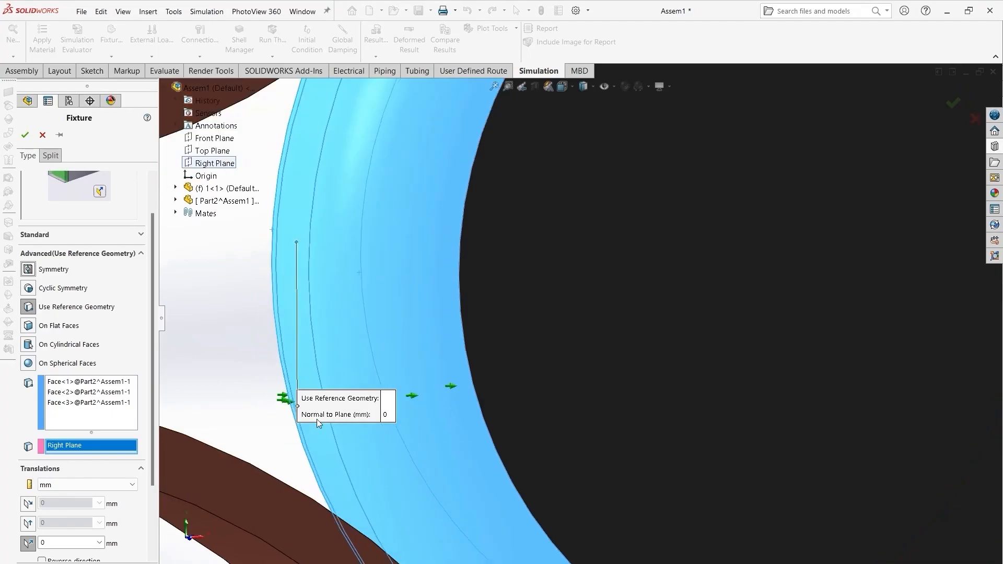
{"action": "scroll", "coordinate": [282, 407], "scroll_direction": "up", "scroll_amount": 5}
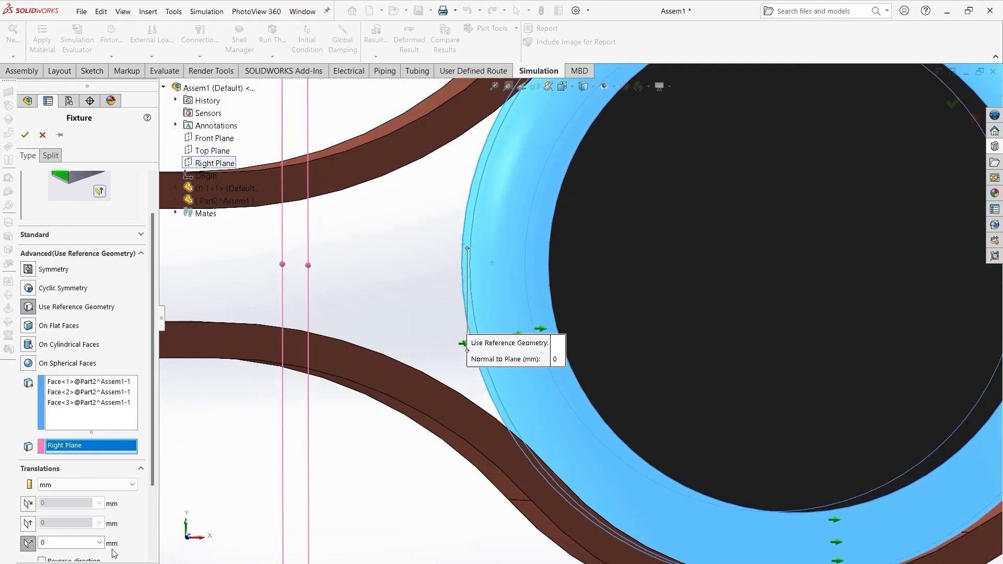
{"action": "scroll", "coordinate": [114, 553], "scroll_direction": "down", "scroll_amount": 3}
{"action": "left_click", "coordinate": [68, 557]}
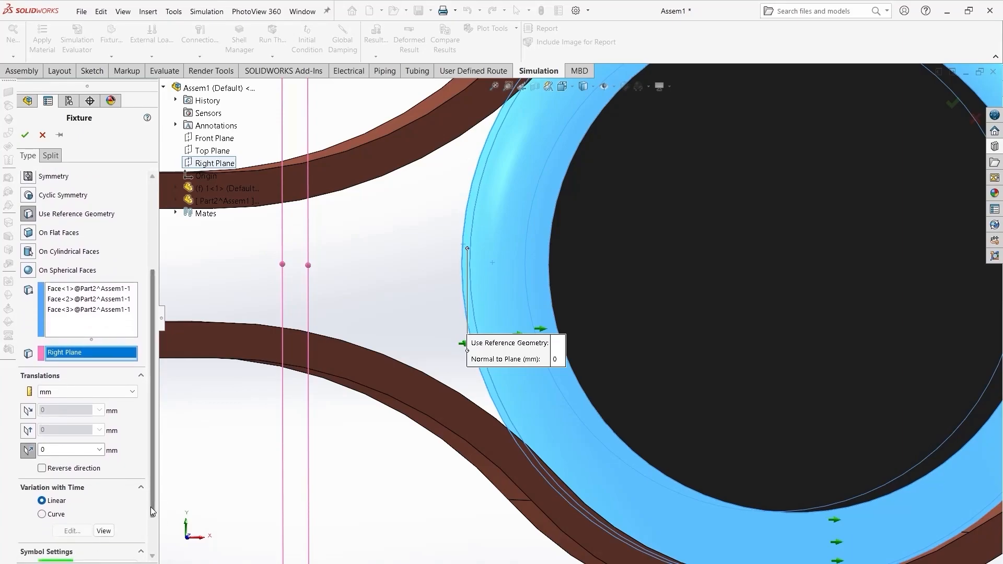
{"action": "scroll", "coordinate": [150, 507], "scroll_direction": "down", "scroll_amount": 2}
{"action": "left_click", "coordinate": [135, 532]}
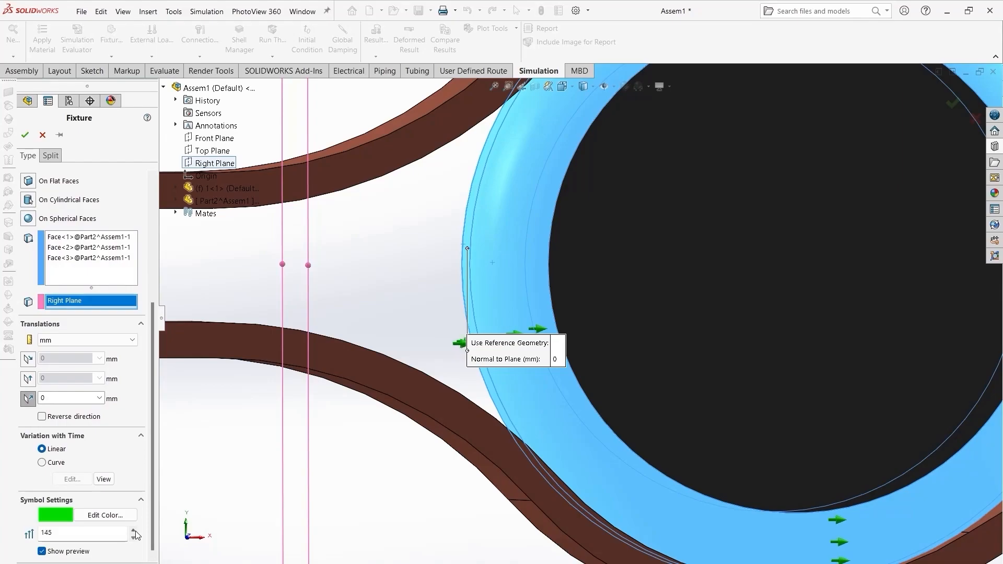
{"action": "left_click", "coordinate": [135, 531]}
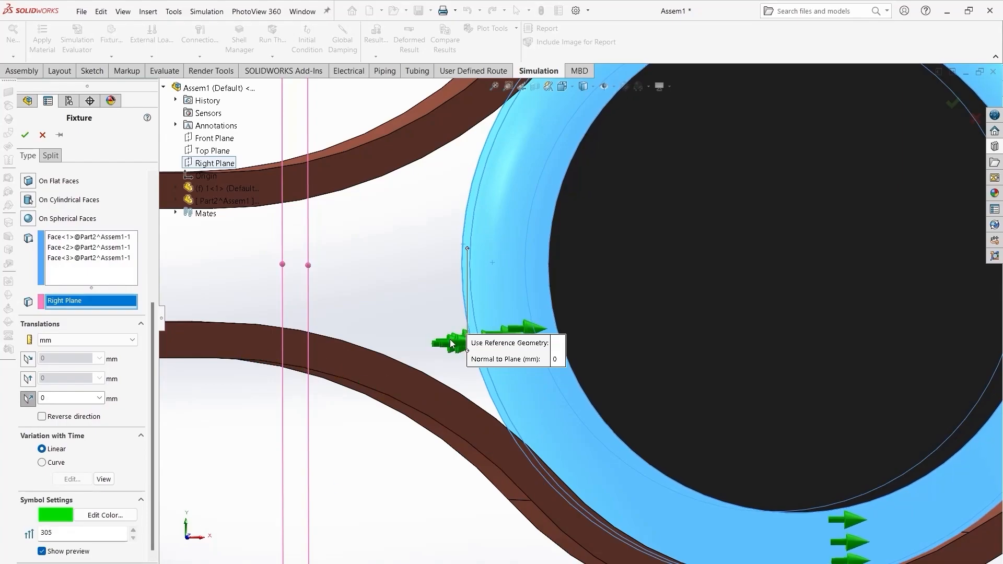
- Set the fixture's translations to 0 mm along both plane directions and 20 mm reversed normal to Right Plane, and confirm
{"action": "left_click", "coordinate": [42, 417]}
{"action": "double_click", "coordinate": [53, 399]}
{"action": "type", "text": "20"}
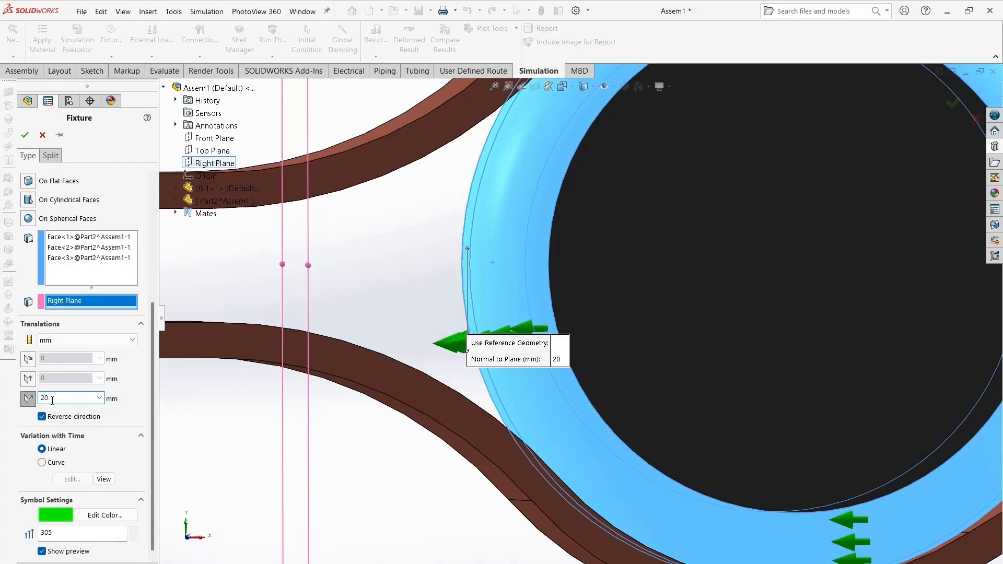
{"action": "left_click", "coordinate": [28, 378]}
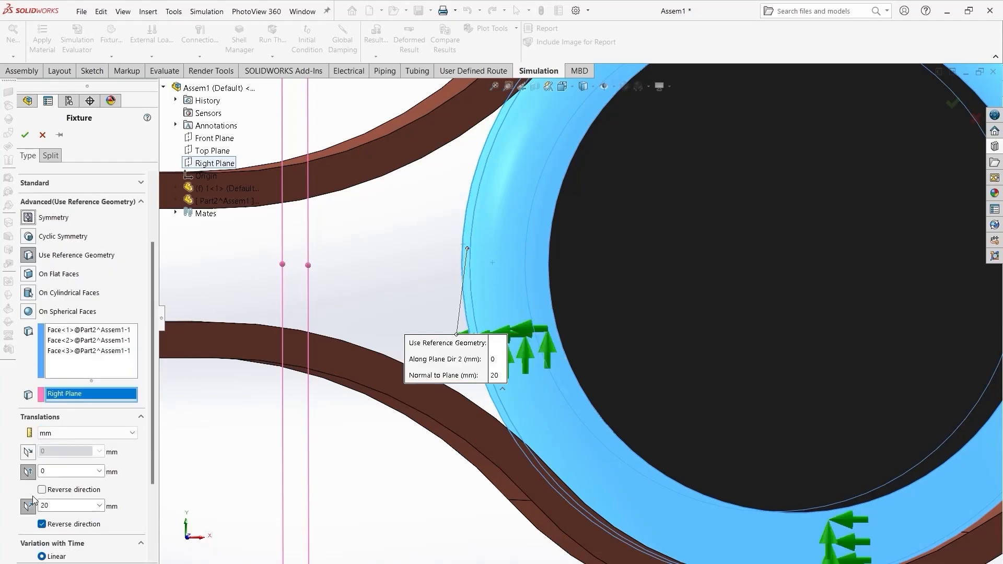
{"action": "left_click", "coordinate": [28, 452]}
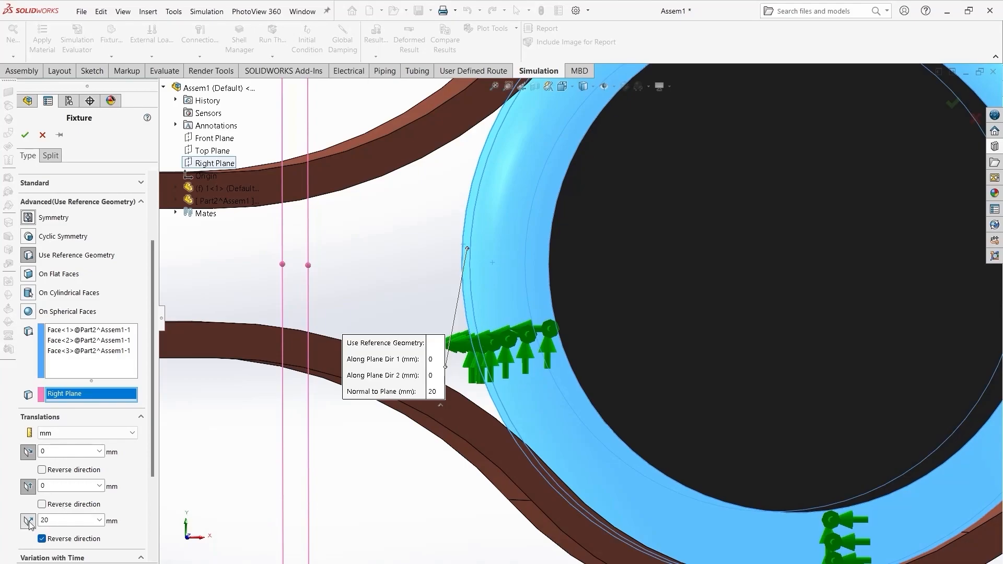
{"action": "key", "text": "Return"}
- Mesh the assembly with default settings and run the nonlinear study
{"action": "scroll", "coordinate": [396, 436], "scroll_direction": "up", "scroll_amount": 10}
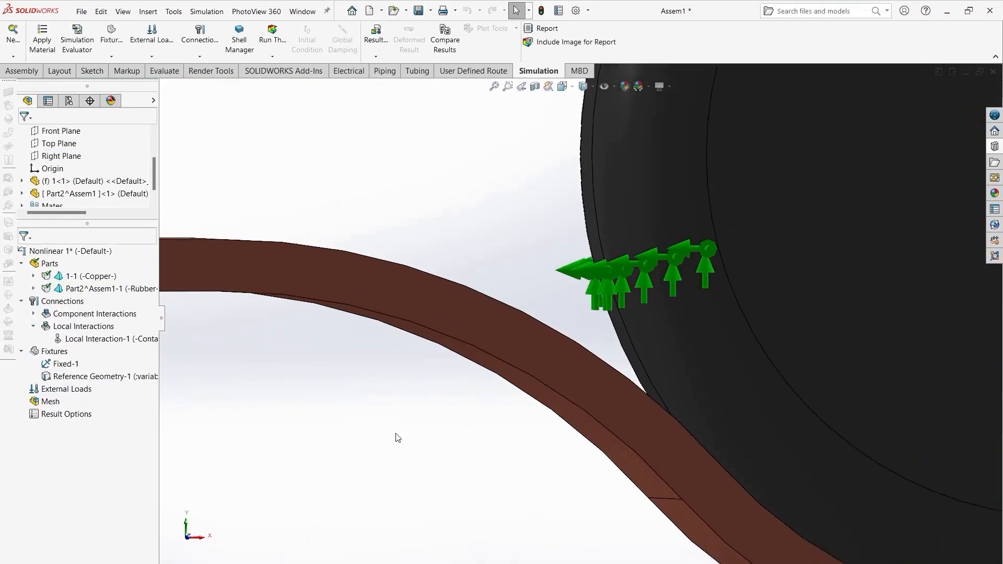
{"action": "middle_click_drag", "start_coordinate": [559, 432], "coordinate": [560, 456]}
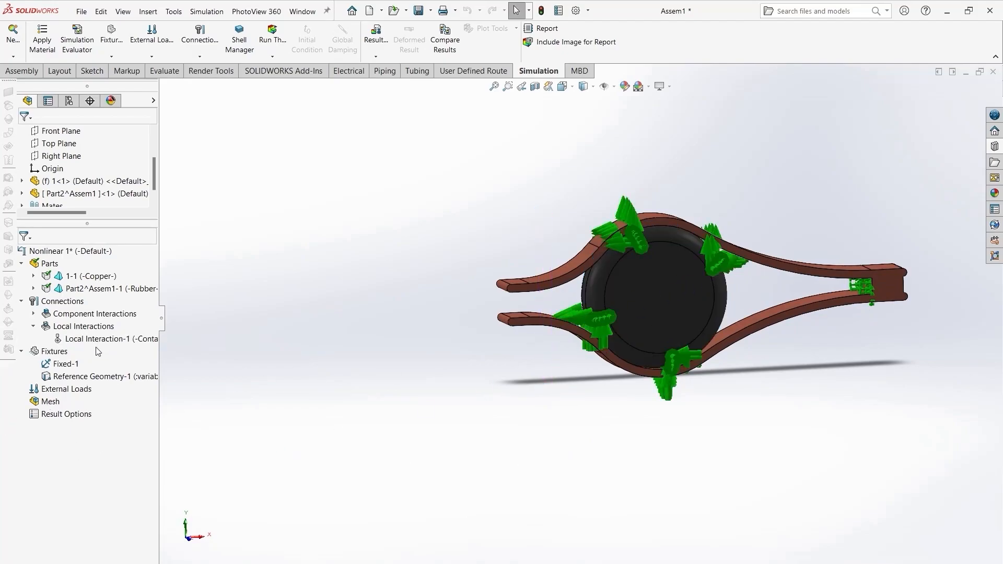
{"action": "right_click", "coordinate": [51, 402]}
{"action": "left_click", "coordinate": [93, 222]}
{"action": "left_click", "coordinate": [24, 134]}
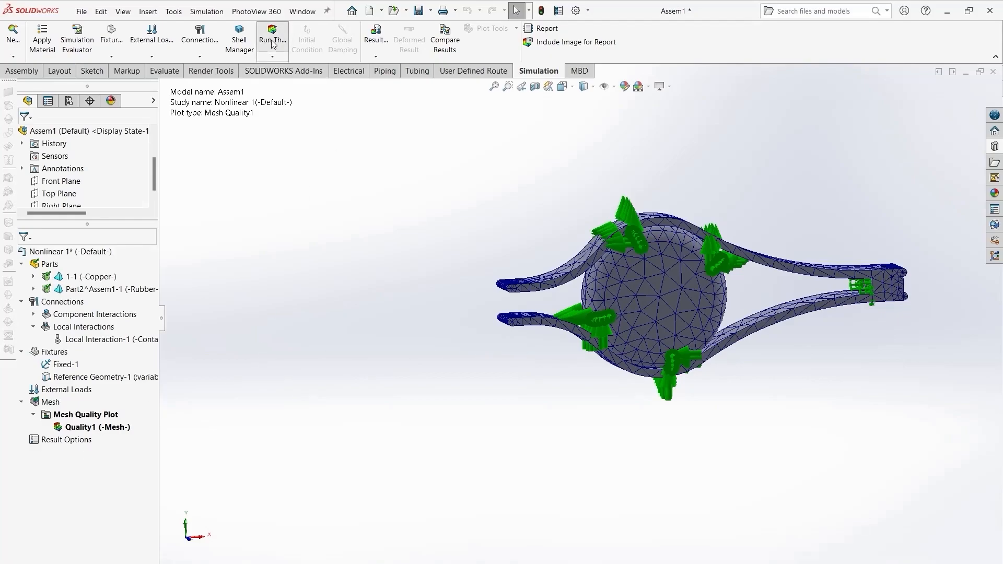
{"action": "left_click", "coordinate": [594, 297]}
{"action": "left_click_drag", "start_coordinate": [498, 256], "coordinate": [316, 209]}
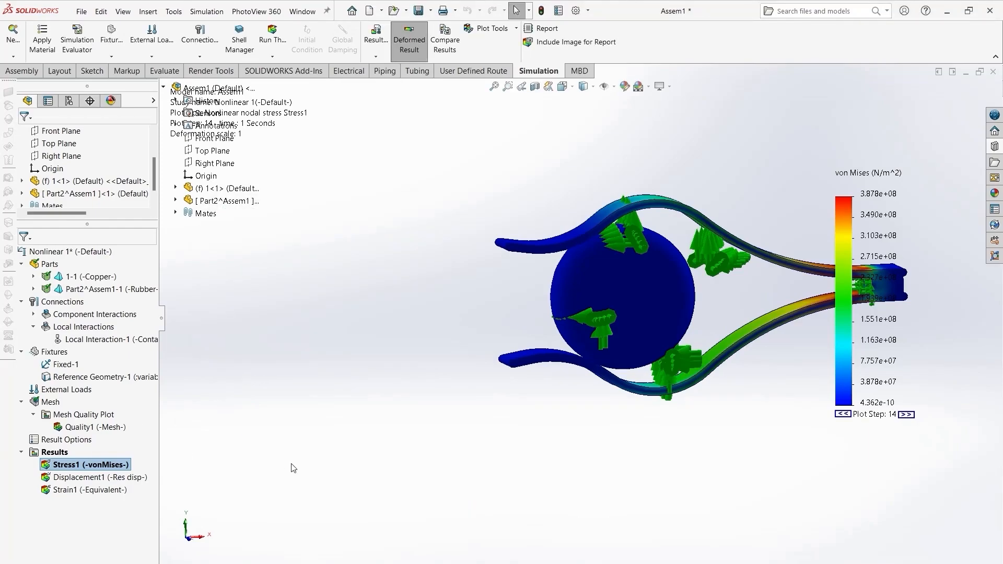
- Edit the reference-geometry fixture and reduce its symbol size to 160
{"action": "right_click", "coordinate": [126, 378]}
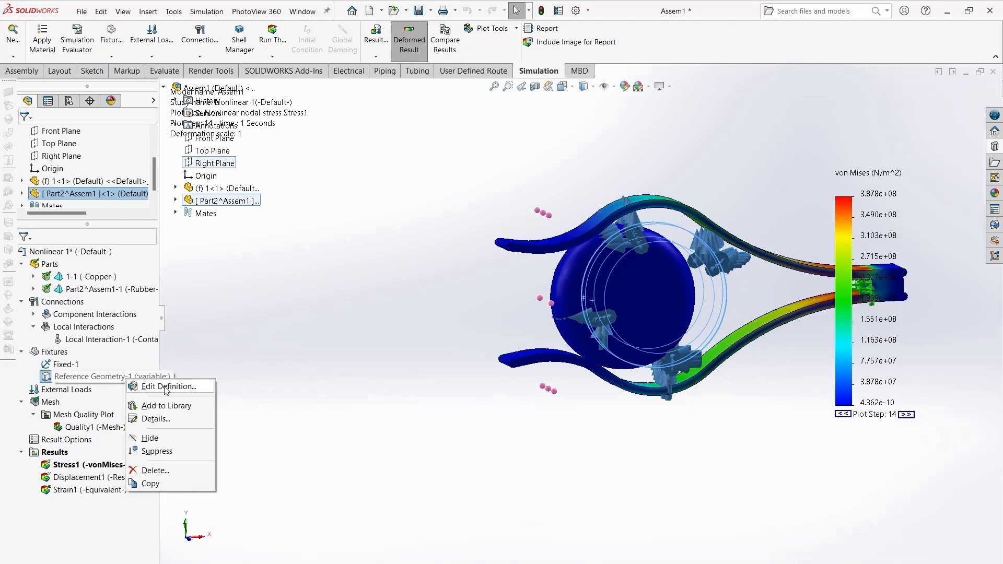
{"action": "left_click", "coordinate": [166, 387]}
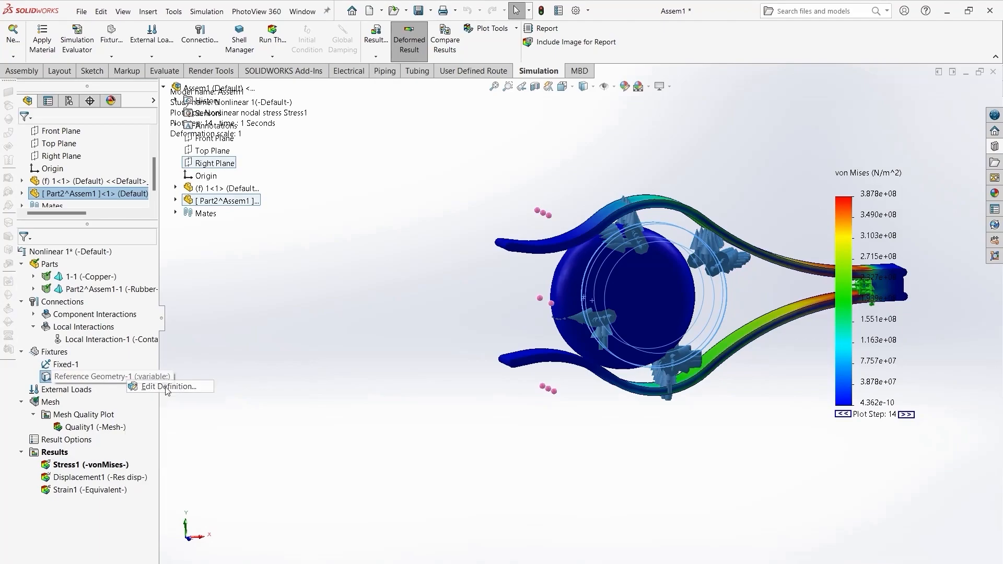
{"action": "scroll", "coordinate": [150, 459], "scroll_direction": "down", "scroll_amount": 3}
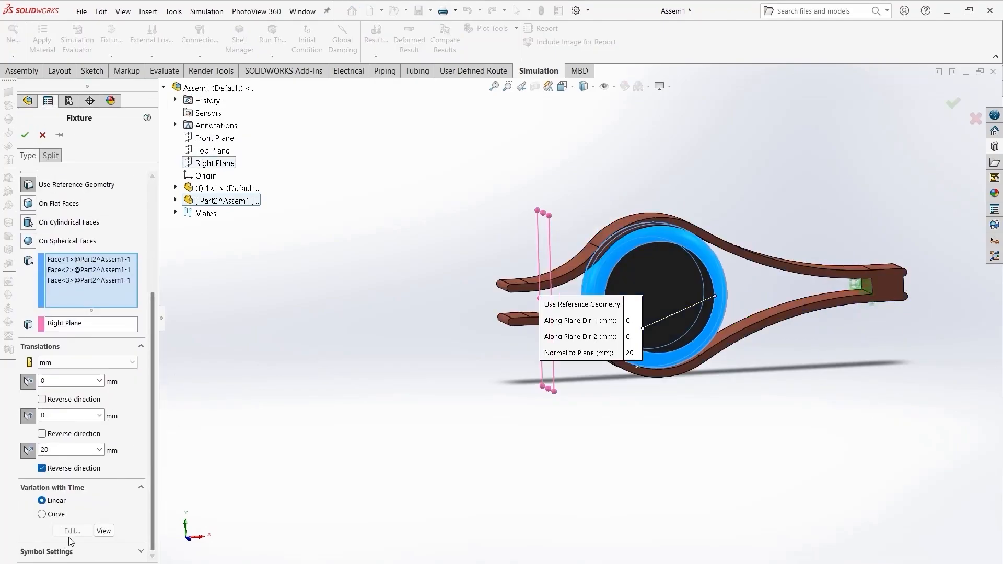
{"action": "left_click", "coordinate": [139, 551]}
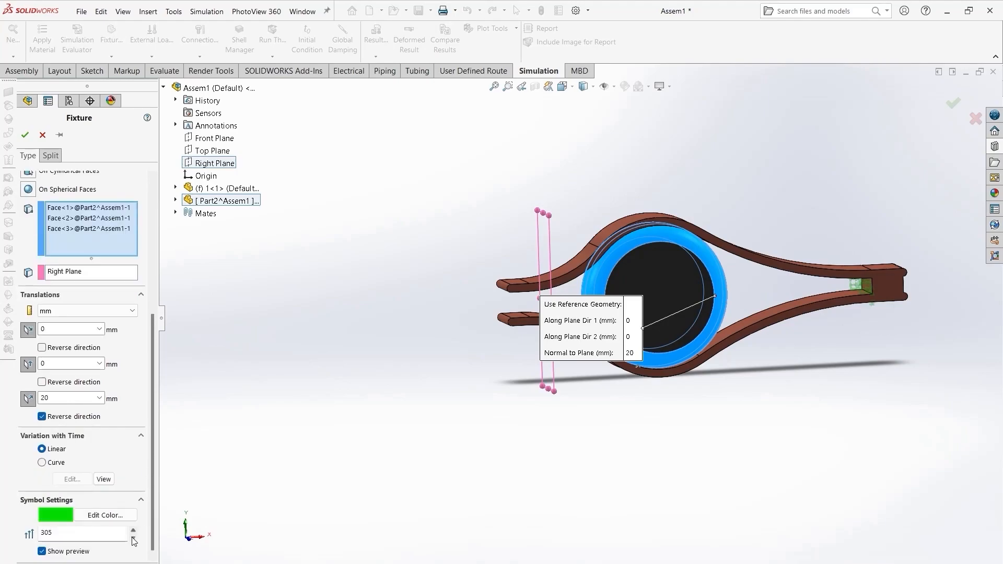
{"action": "left_click", "coordinate": [133, 540]}
{"action": "left_click", "coordinate": [133, 541]}
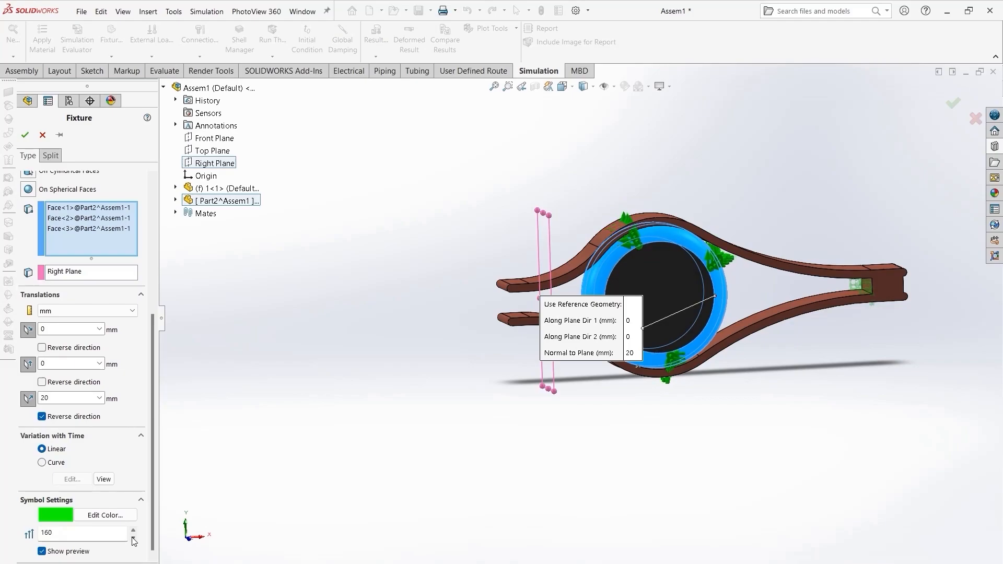
- Set the fixture's normal-to-plane translation to 40 mm and confirm the fixture
{"action": "scroll", "coordinate": [152, 439], "scroll_direction": "up", "scroll_amount": 2}
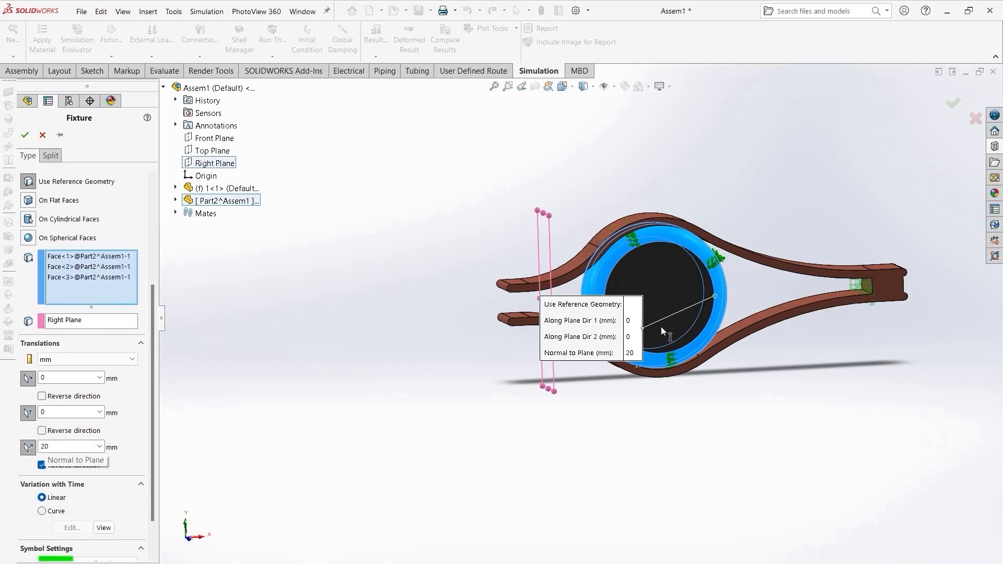
{"action": "double_click", "coordinate": [53, 447]}
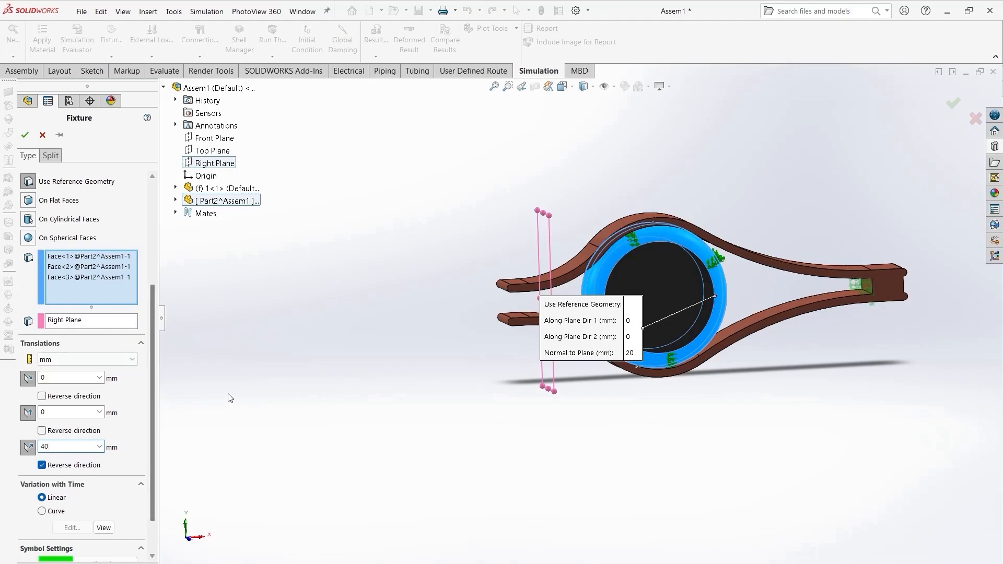
{"action": "scroll", "coordinate": [585, 297], "scroll_direction": "down", "scroll_amount": 8}
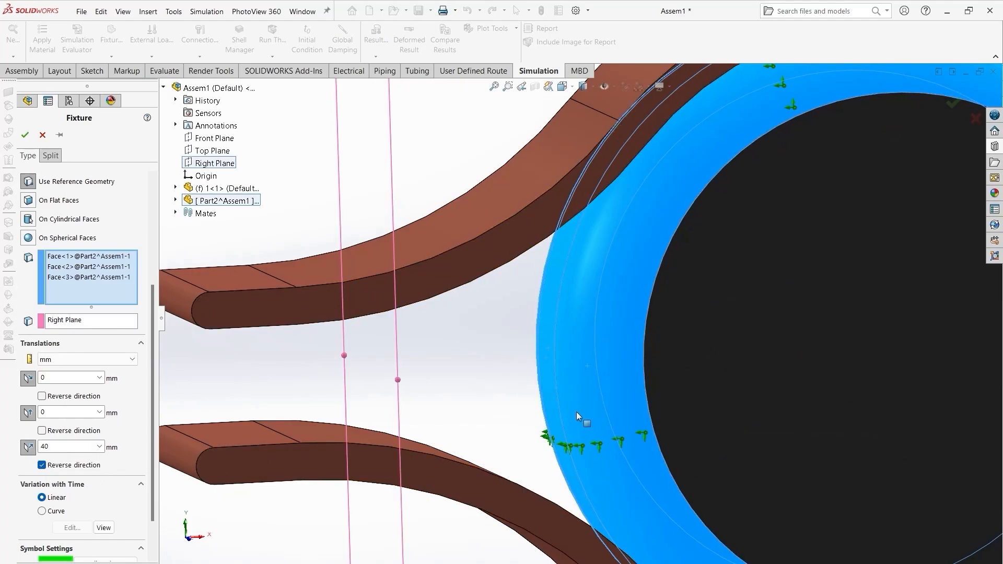
{"action": "scroll", "coordinate": [578, 412], "scroll_direction": "up", "scroll_amount": 4}
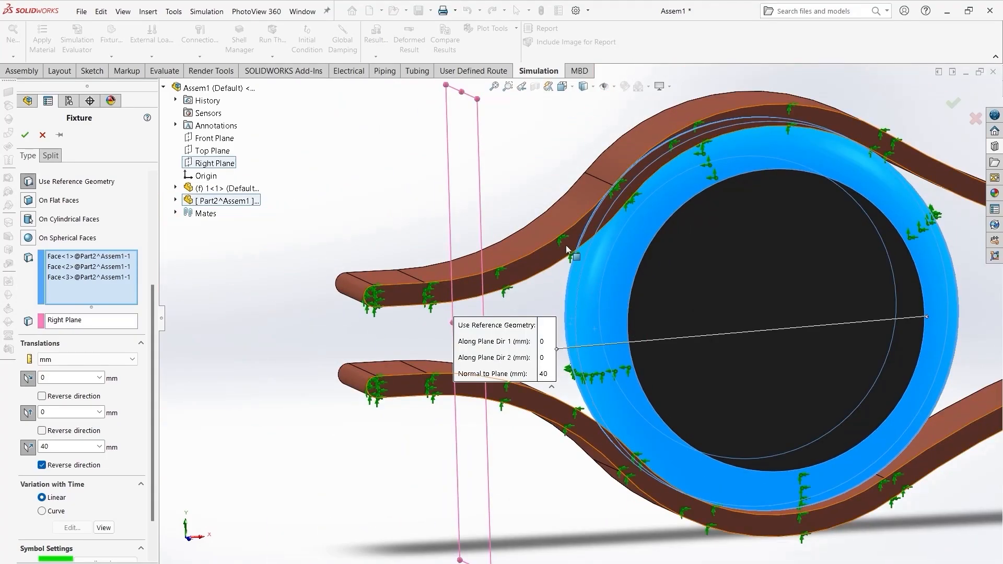
{"action": "middle_click_drag", "start_coordinate": [548, 324], "coordinate": [524, 352]}
{"action": "scroll", "coordinate": [732, 304], "scroll_direction": "down", "scroll_amount": 5}
{"action": "scroll", "coordinate": [715, 394], "scroll_direction": "up", "scroll_amount": 10}
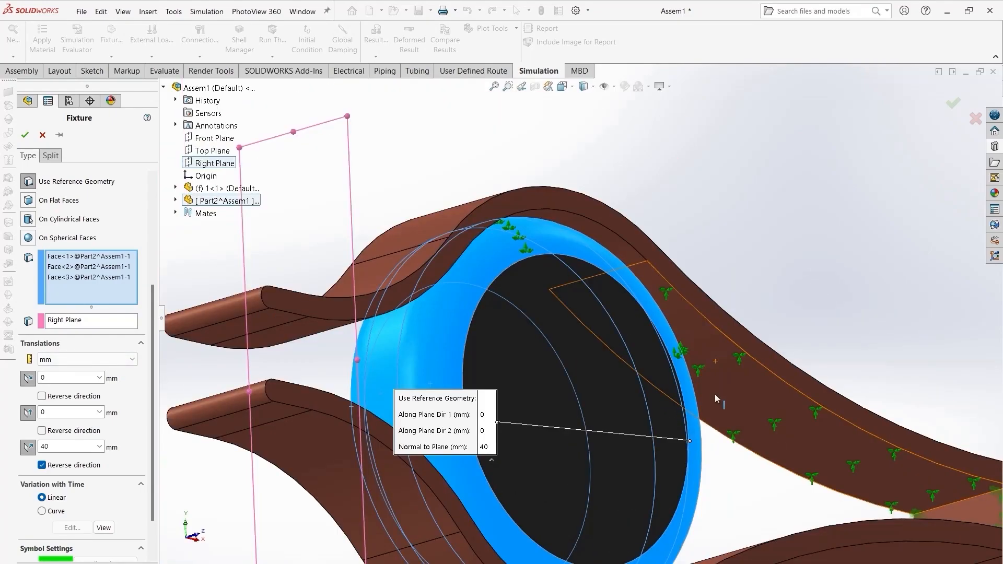
{"action": "middle_click_drag", "start_coordinate": [711, 395], "coordinate": [618, 447]}
{"action": "scroll", "coordinate": [544, 346], "scroll_direction": "down", "scroll_amount": 2}
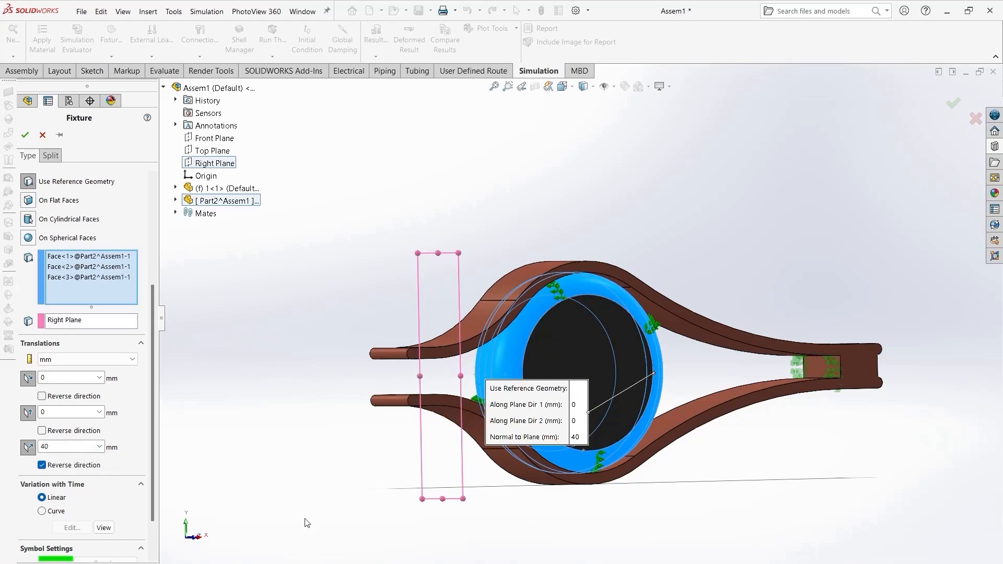
{"action": "middle_click_drag", "start_coordinate": [281, 524], "coordinate": [253, 528]}
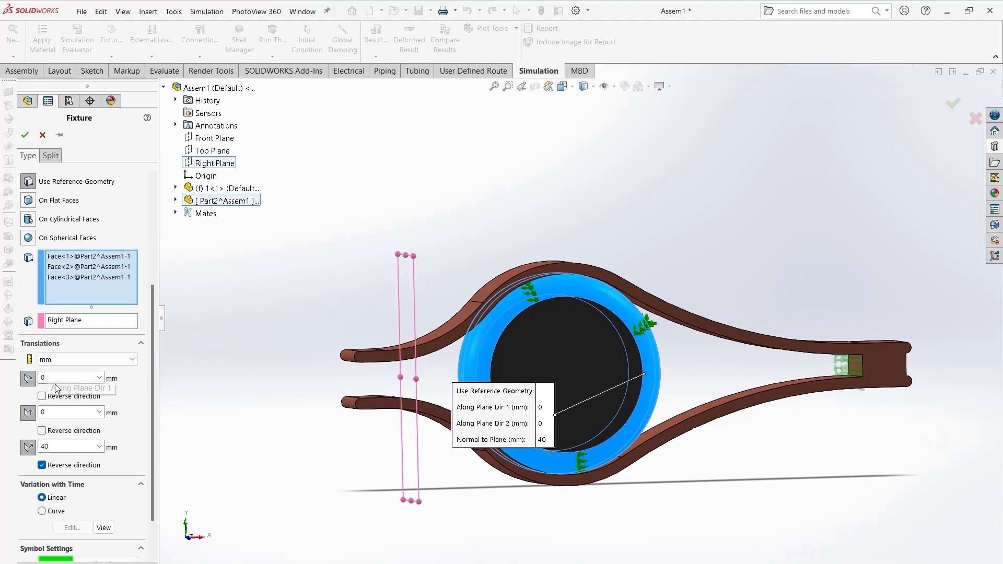
{"action": "left_click", "coordinate": [25, 137]}
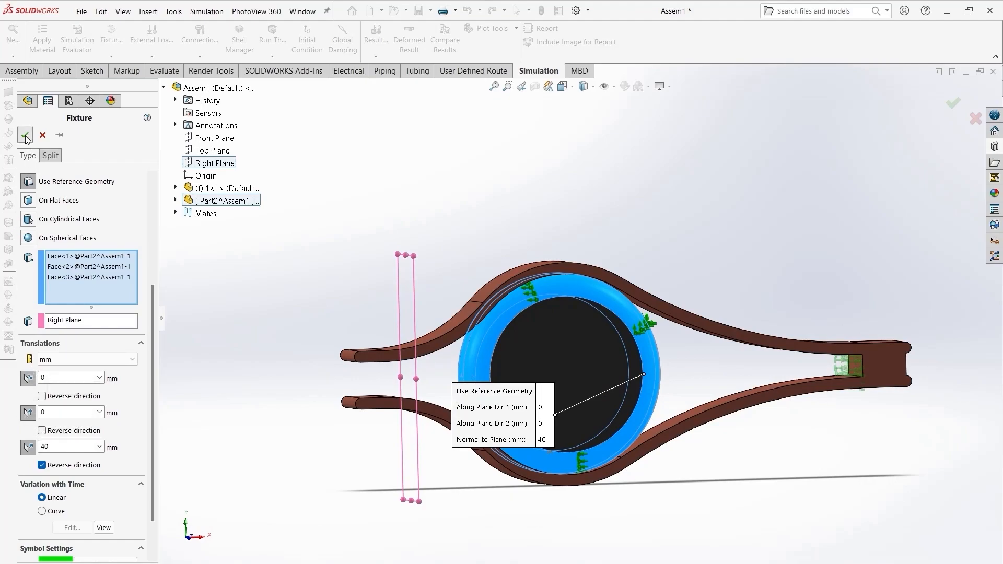
- Rerun the nonlinear study and inspect the von Mises stress plot on the clip and roller
{"action": "left_click", "coordinate": [272, 36]}
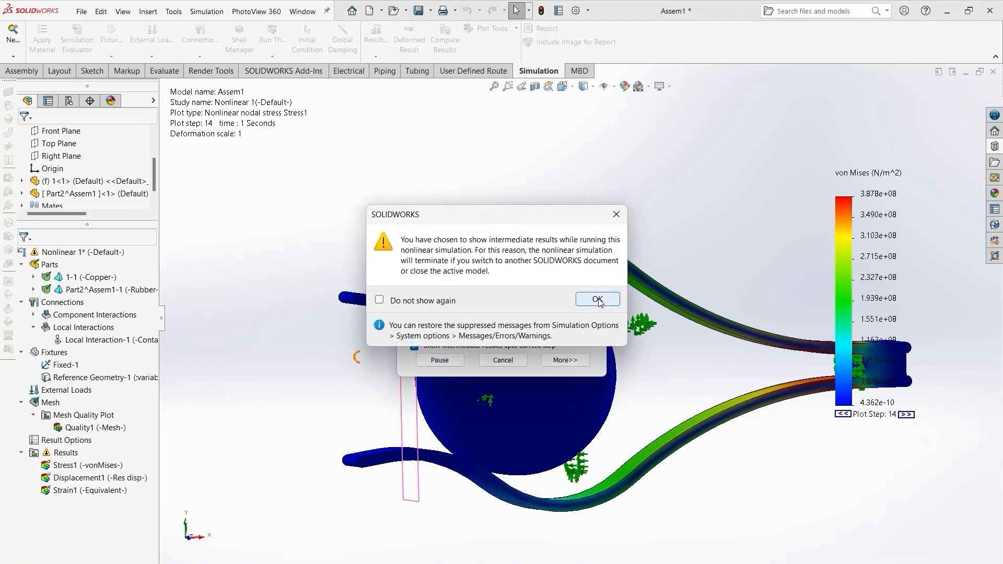
{"action": "left_click", "coordinate": [594, 298]}
{"action": "left_click_drag", "start_coordinate": [457, 266], "coordinate": [325, 147]}
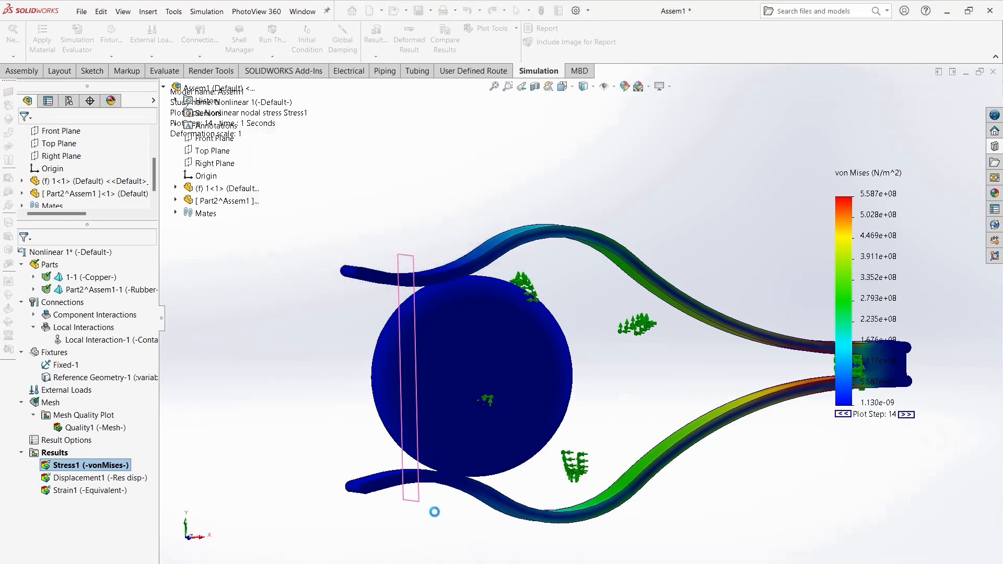
{"action": "middle_click_drag", "start_coordinate": [437, 517], "coordinate": [361, 330]}
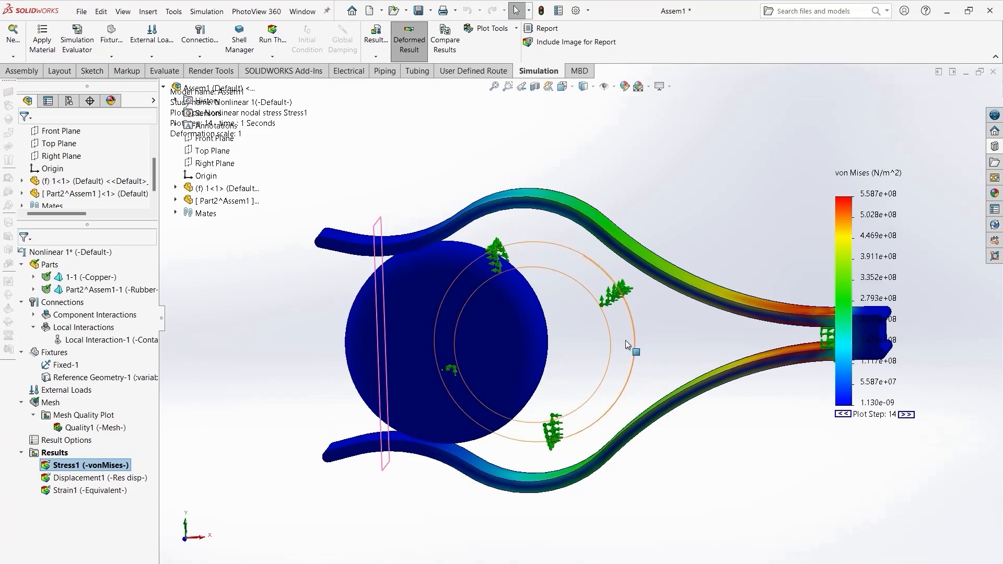
{"action": "left_click", "coordinate": [625, 340]}
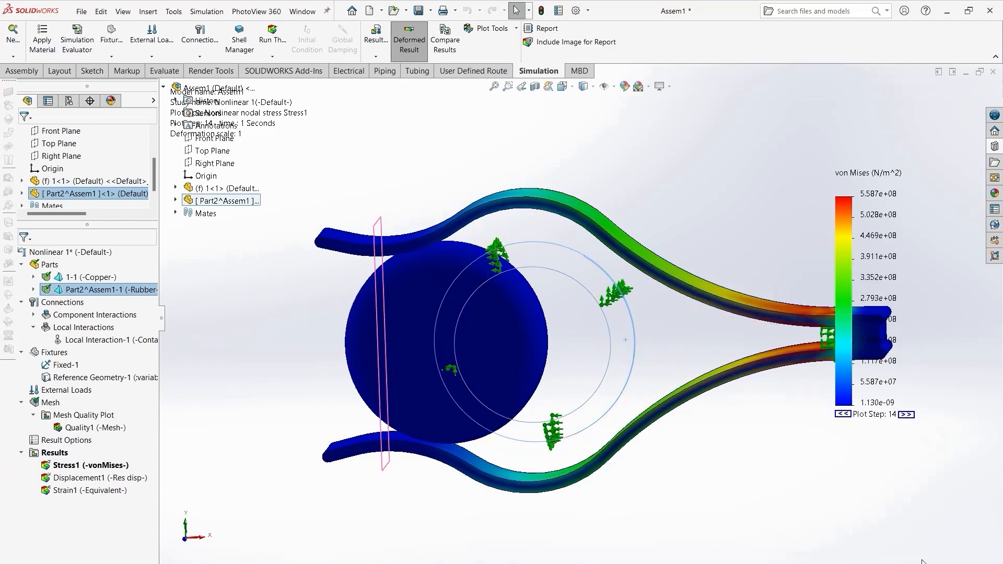
{"action": "left_click", "coordinate": [800, 505]}
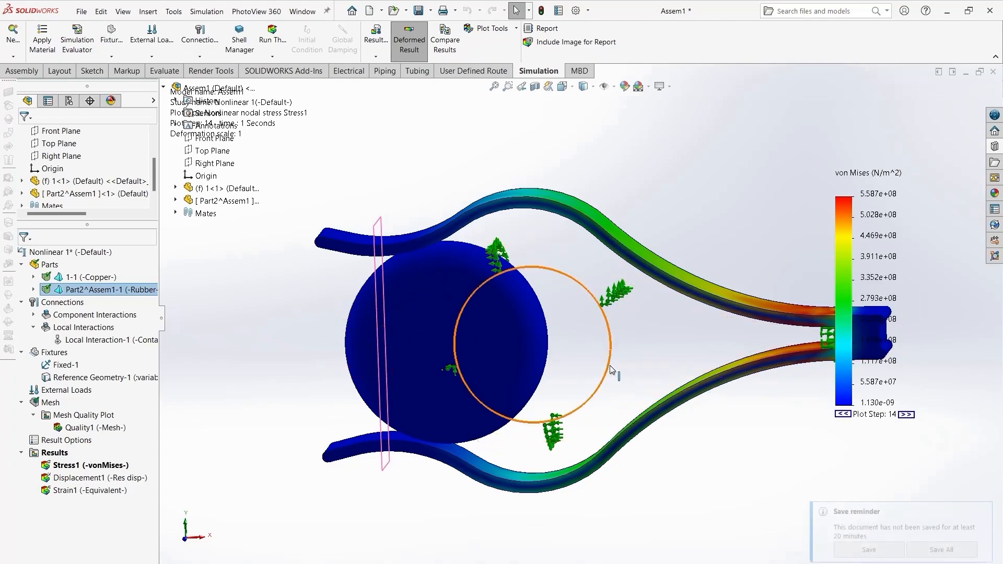
{"action": "middle_click_drag", "start_coordinate": [736, 396], "coordinate": [746, 441]}
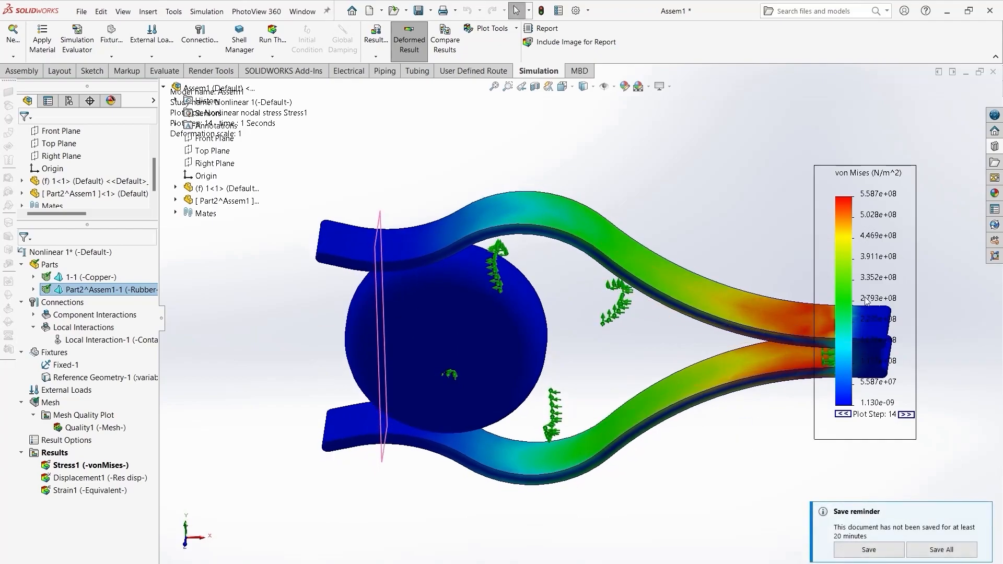
- Change the stress plot legend's number format to floating with no decimals
{"action": "right_click", "coordinate": [879, 238]}
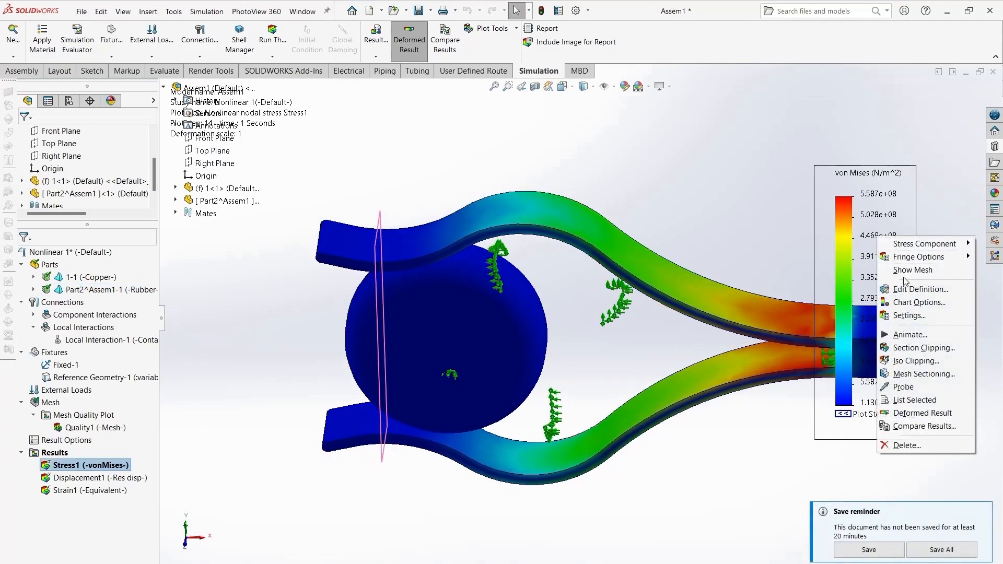
{"action": "key", "text": "Escape"}
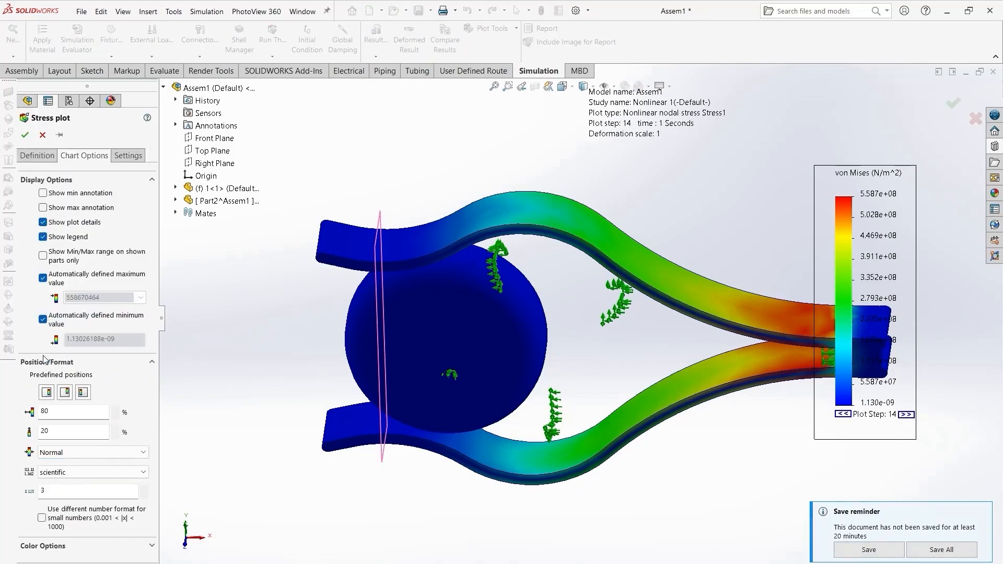
{"action": "left_click", "coordinate": [55, 493]}
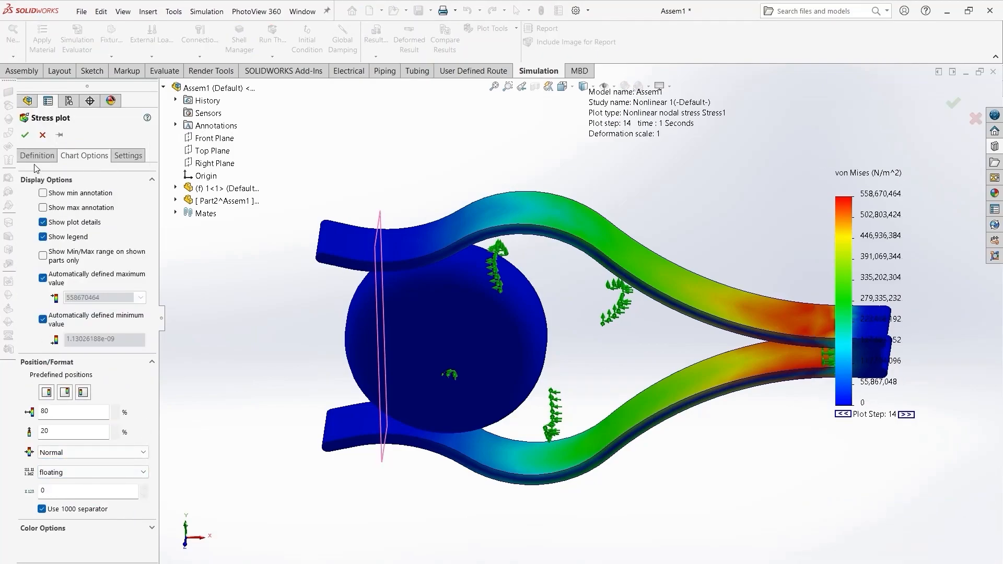
{"action": "left_click", "coordinate": [24, 135]}
{"action": "middle_click_drag", "start_coordinate": [679, 541], "coordinate": [766, 378]}
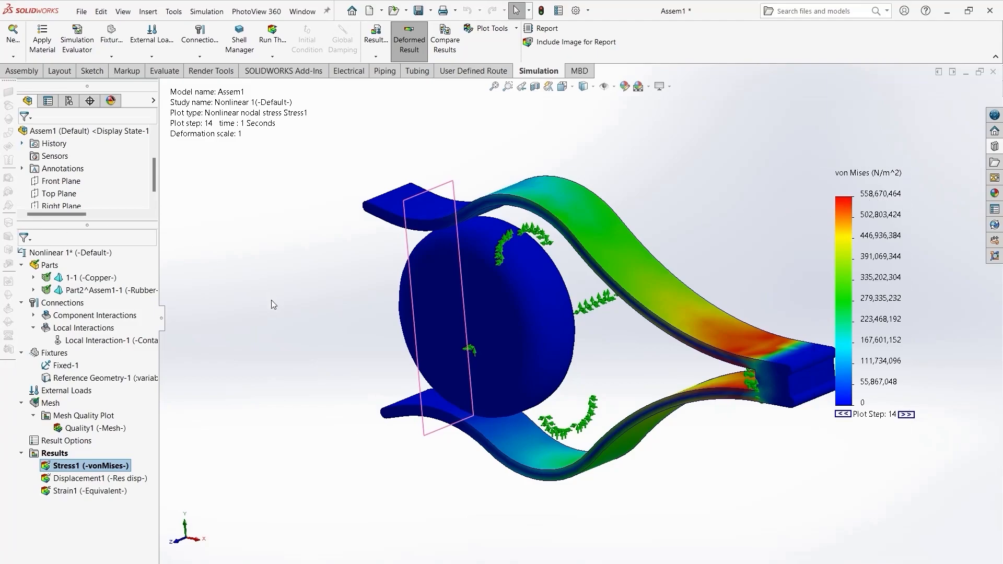
- Open the material details of the copper clip part and review them, then close the details window
{"action": "right_click", "coordinate": [81, 281]}
{"action": "mouse_move", "coordinate": [148, 306]}
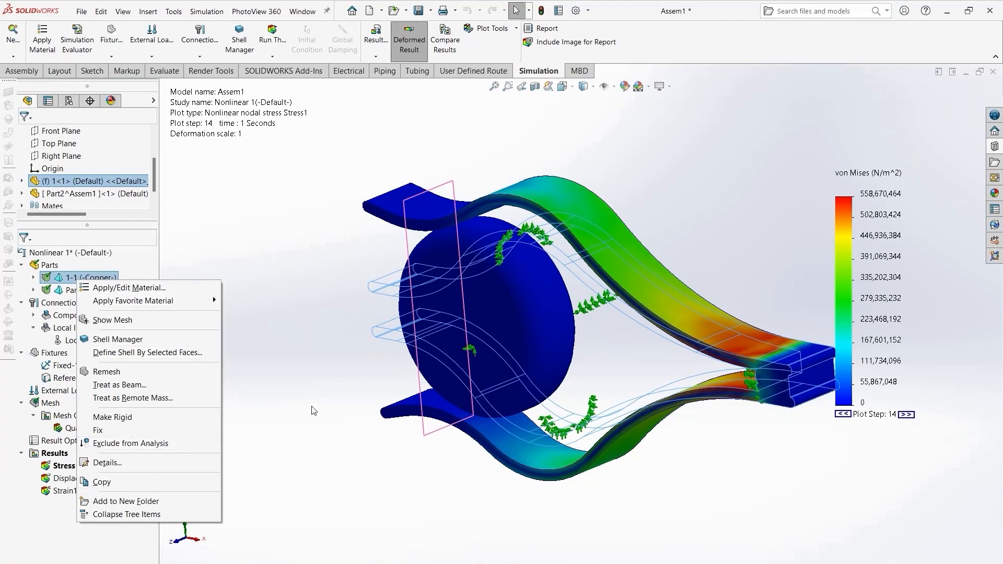
{"action": "left_click", "coordinate": [103, 281]}
{"action": "right_click", "coordinate": [103, 281]}
{"action": "left_click", "coordinate": [146, 459]}
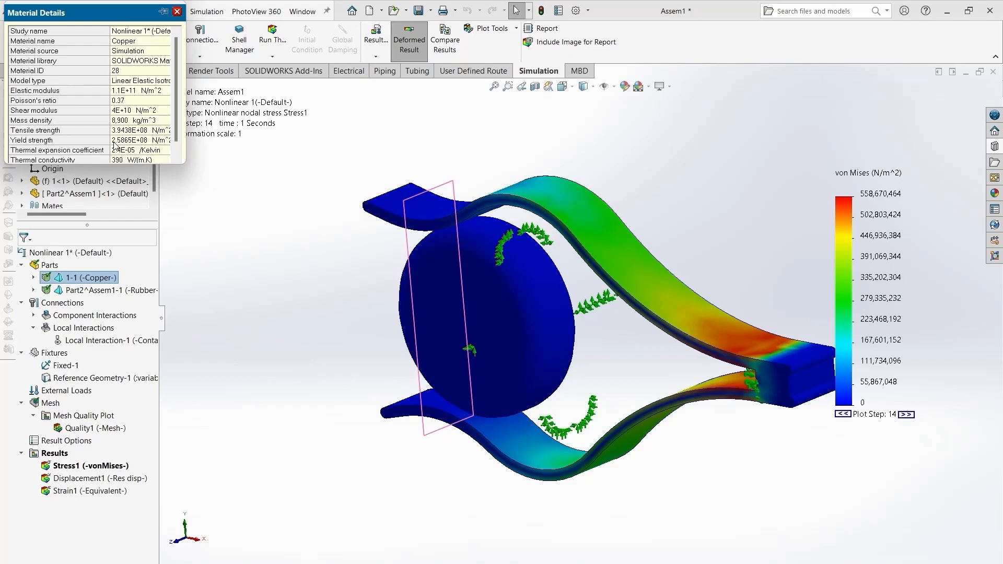
{"action": "left_click", "coordinate": [177, 12]}
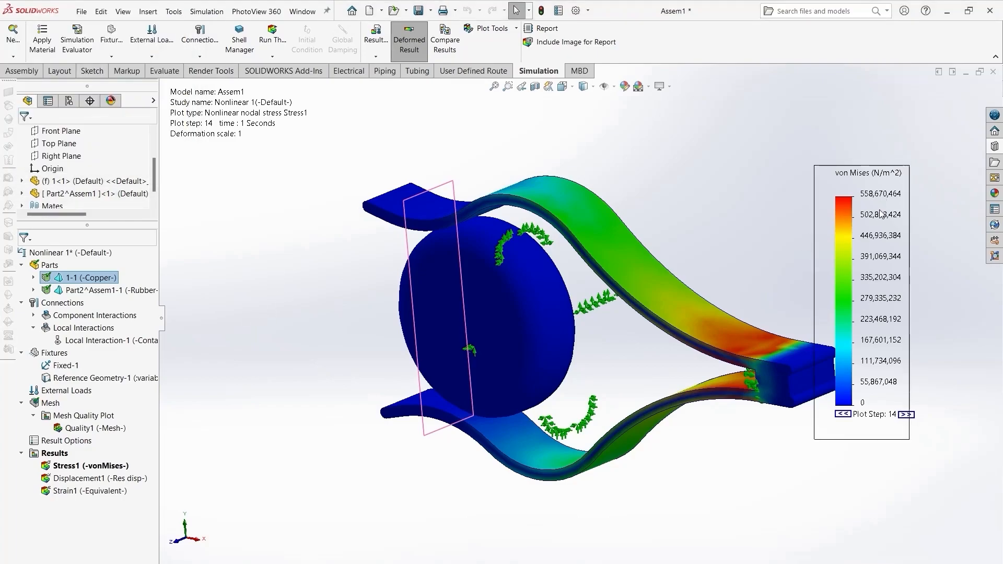
- Define a factor of safety plot for the study with its default settings
{"action": "middle_click_drag", "start_coordinate": [517, 437], "coordinate": [789, 459]}
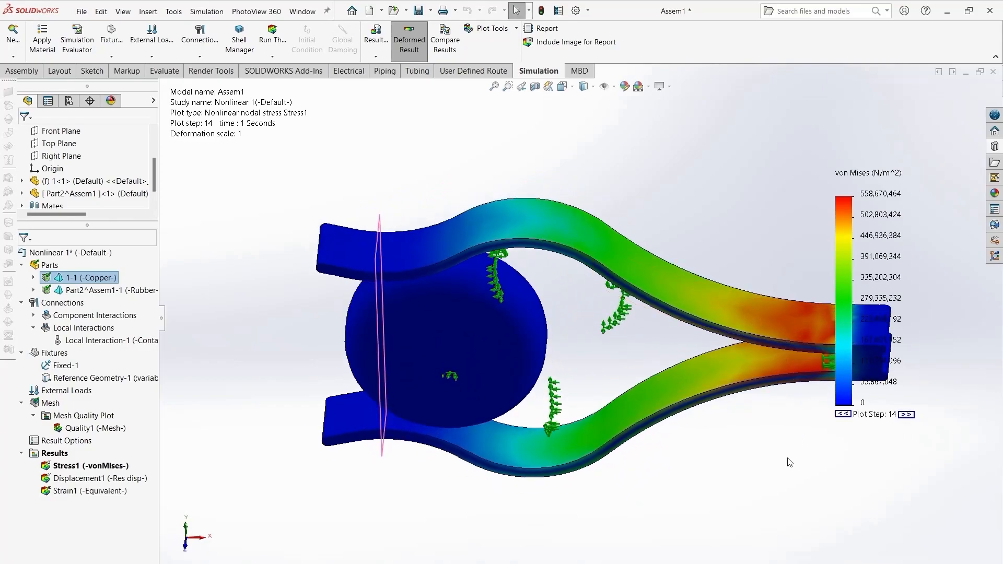
{"action": "scroll", "coordinate": [563, 443], "scroll_direction": "down", "scroll_amount": 4}
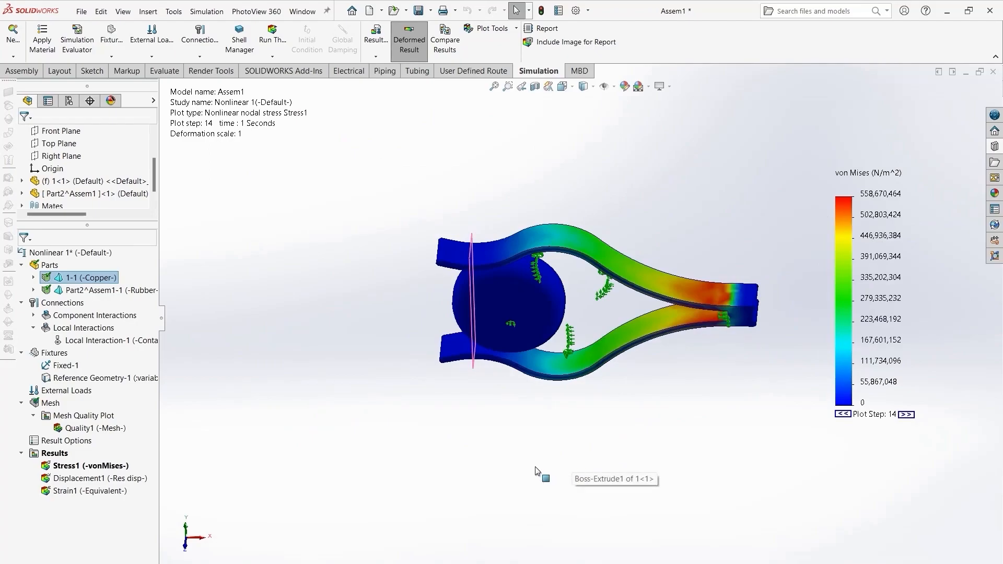
{"action": "scroll", "coordinate": [555, 358], "scroll_direction": "down", "scroll_amount": 2}
{"action": "middle_click_drag", "start_coordinate": [563, 543], "coordinate": [558, 433]}
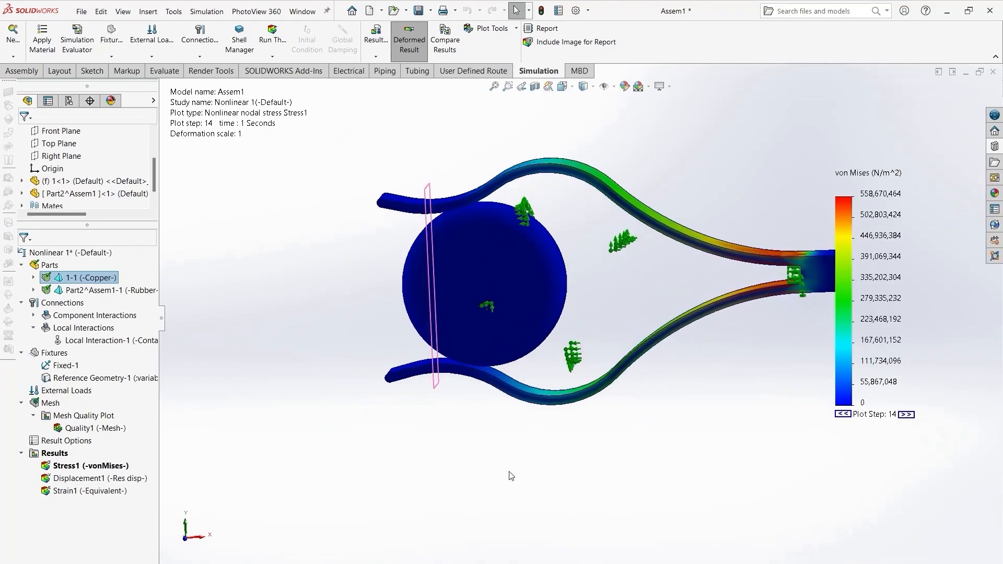
{"action": "middle_click_drag", "start_coordinate": [512, 474], "coordinate": [486, 479]}
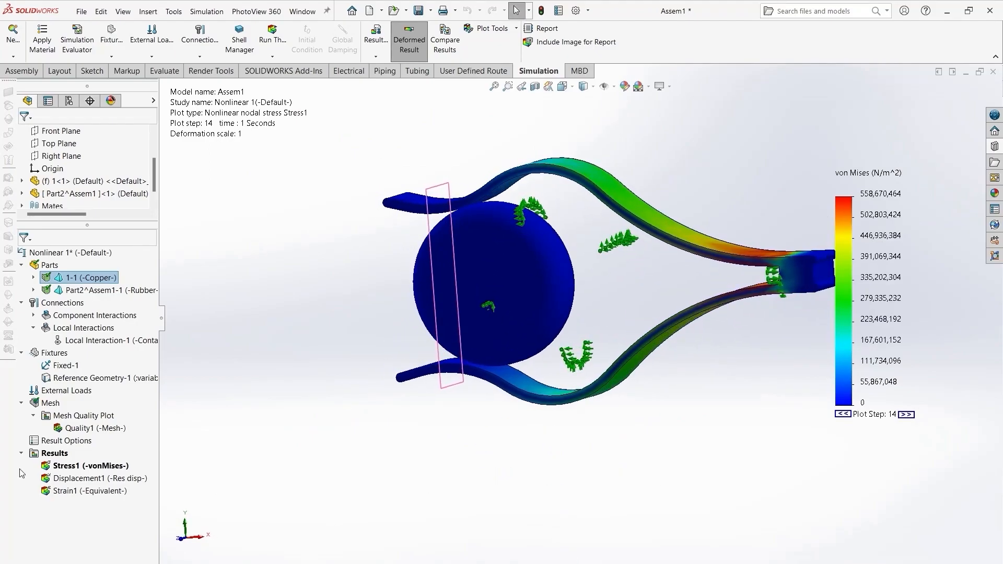
{"action": "right_click", "coordinate": [58, 455]}
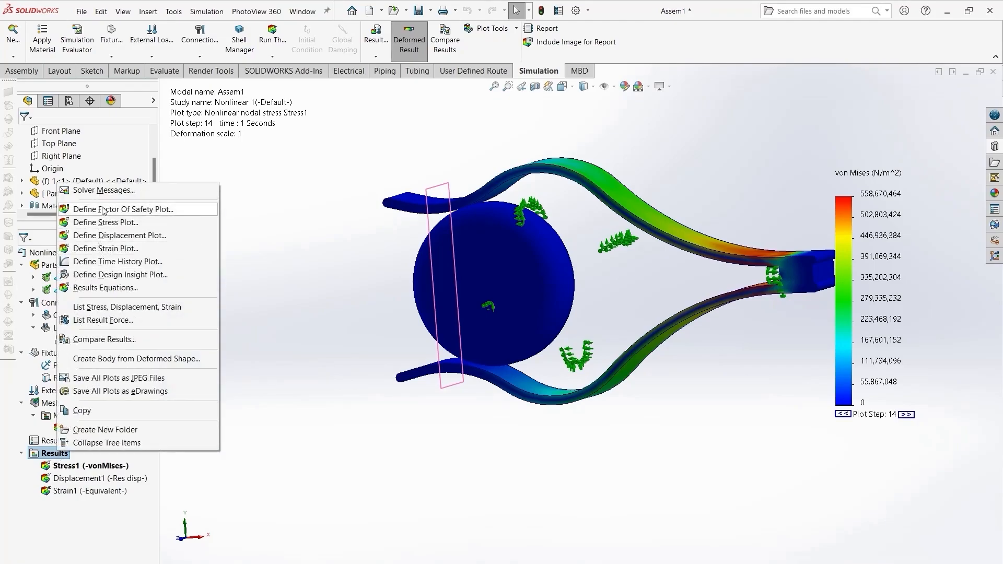
{"action": "key", "text": "Escape"}
{"action": "left_click", "coordinate": [22, 135]}
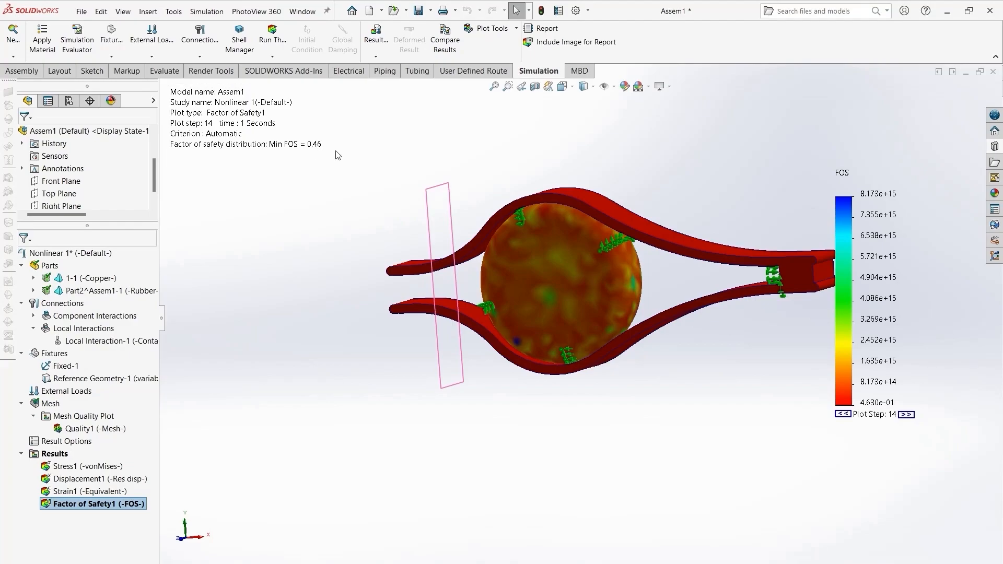
- Examine the factor of safety plot closely, then open the displacement plot and inspect it
{"action": "scroll", "coordinate": [475, 269], "scroll_direction": "up", "scroll_amount": 5}
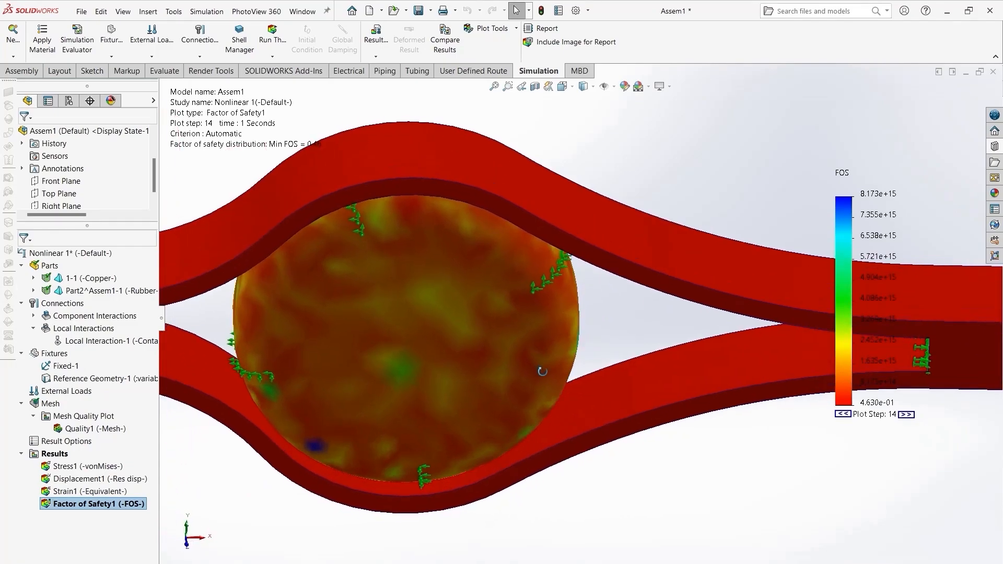
{"action": "scroll", "coordinate": [622, 262], "scroll_direction": "down", "scroll_amount": 5}
{"action": "scroll", "coordinate": [522, 313], "scroll_direction": "up", "scroll_amount": 2}
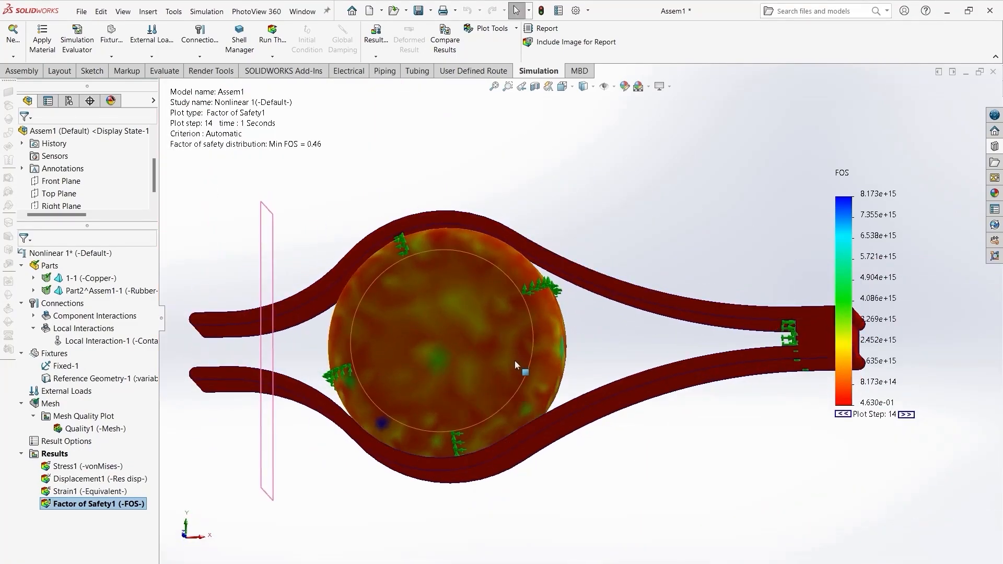
{"action": "scroll", "coordinate": [512, 360], "scroll_direction": "down", "scroll_amount": 3}
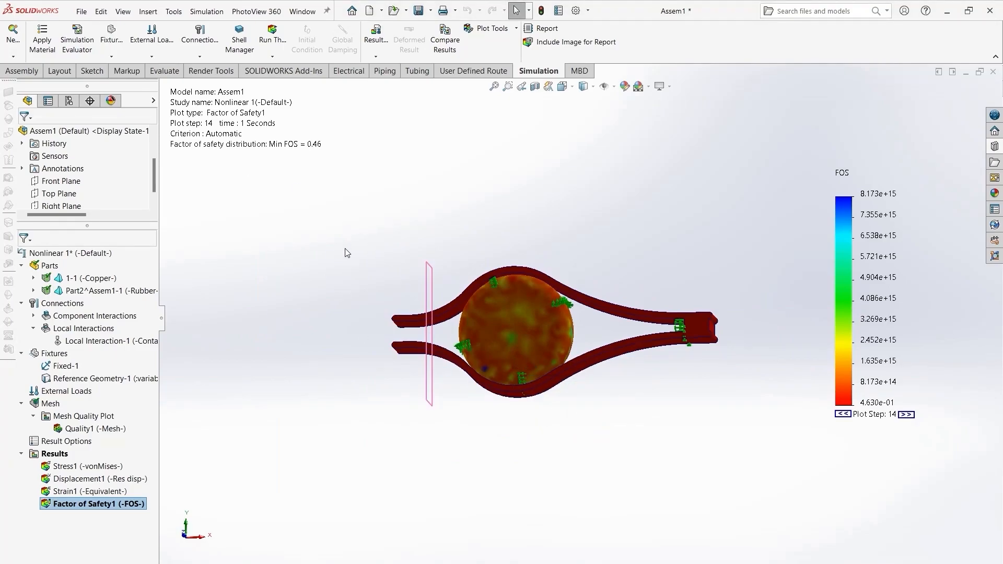
{"action": "middle_click_drag", "start_coordinate": [515, 299], "coordinate": [645, 356]}
{"action": "double_click", "coordinate": [111, 479]}
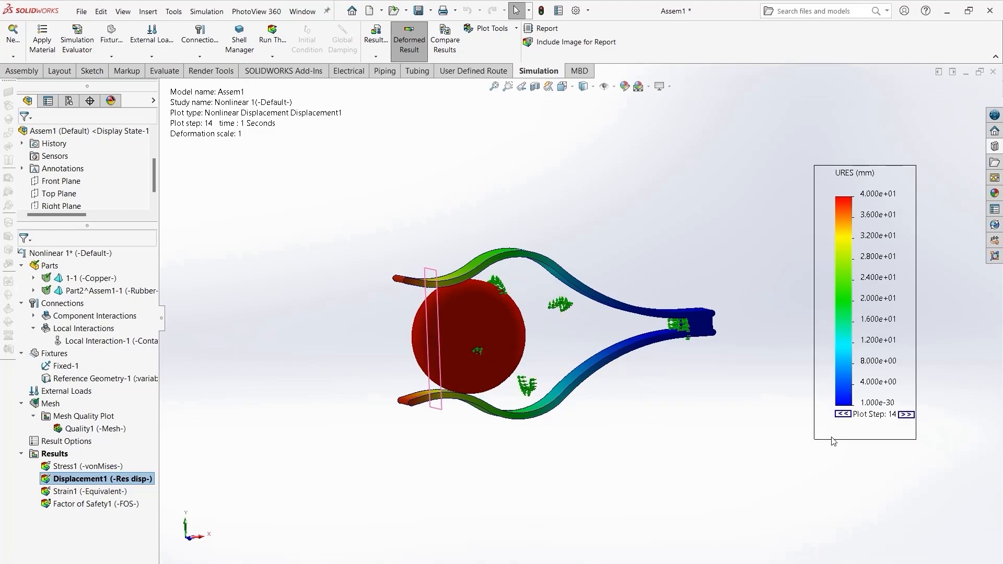
{"action": "middle_click_drag", "start_coordinate": [447, 400], "coordinate": [438, 392]}
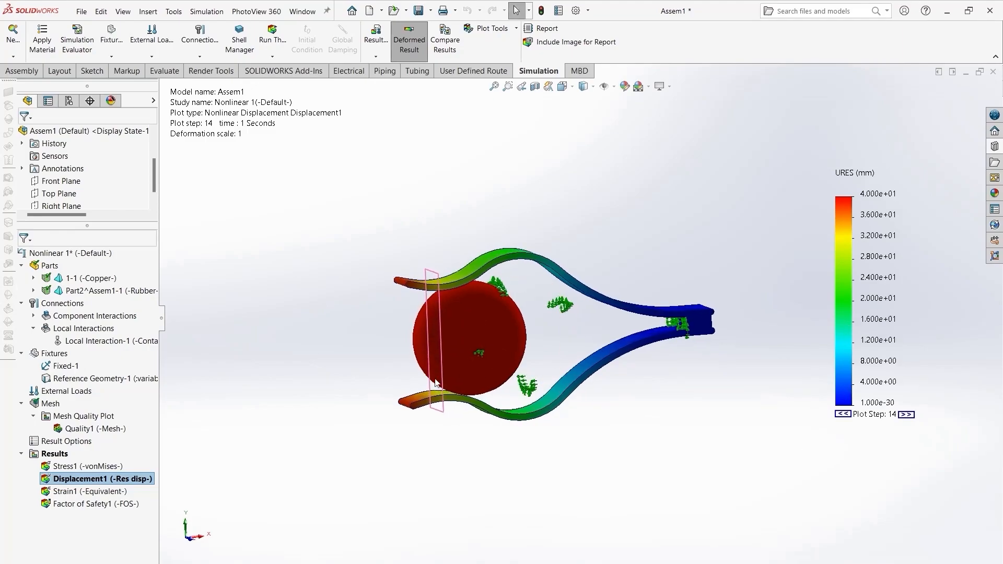
{"action": "scroll", "coordinate": [412, 296], "scroll_direction": "down", "scroll_amount": 8}
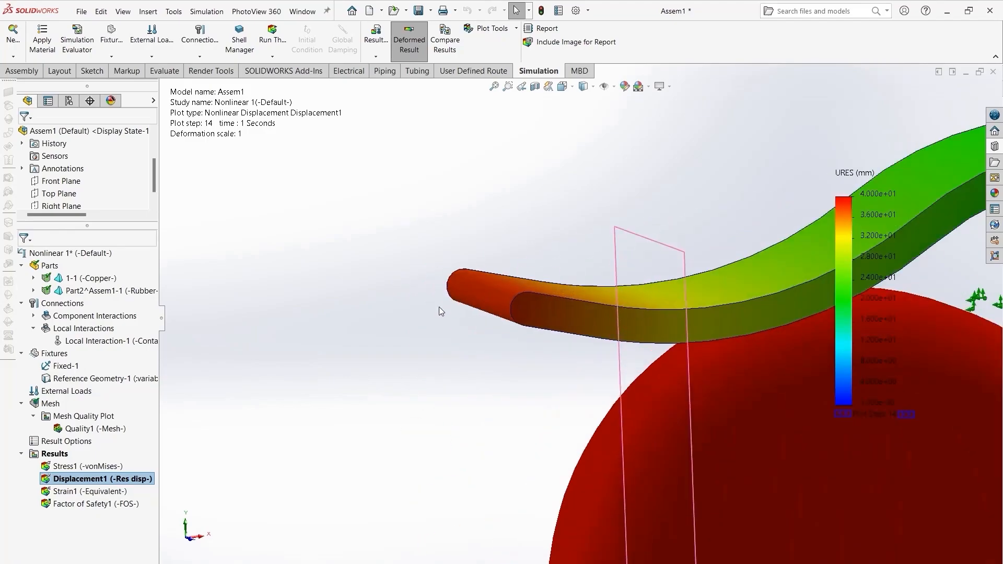
{"action": "scroll", "coordinate": [612, 424], "scroll_direction": "up", "scroll_amount": 8}
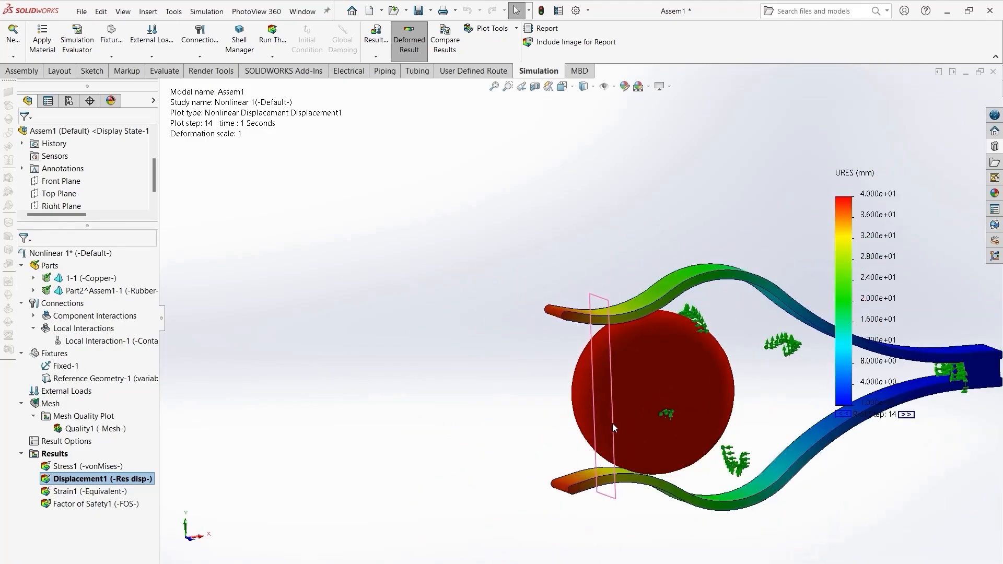
- Switch to the plain assembly model view and return to the simulation study
{"action": "left_click", "coordinate": [48, 563]}
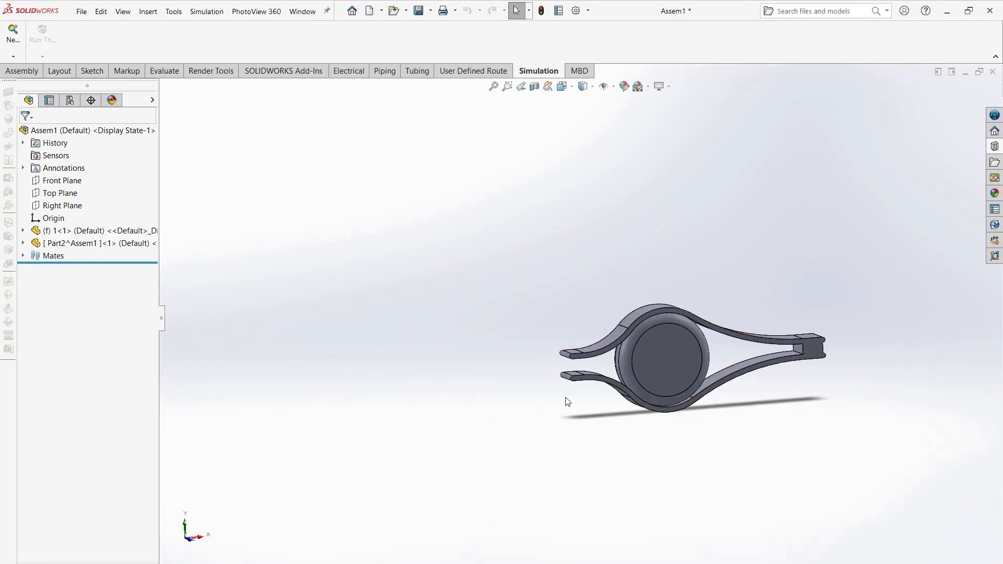
{"action": "scroll", "coordinate": [584, 362], "scroll_direction": "down", "scroll_amount": 9}
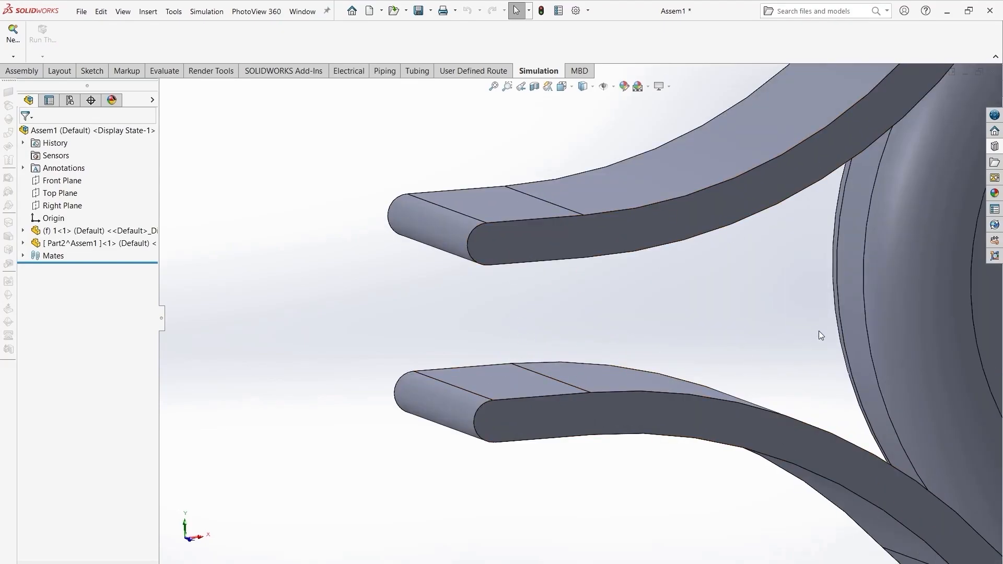
{"action": "scroll", "coordinate": [820, 334], "scroll_direction": "up", "scroll_amount": 6}
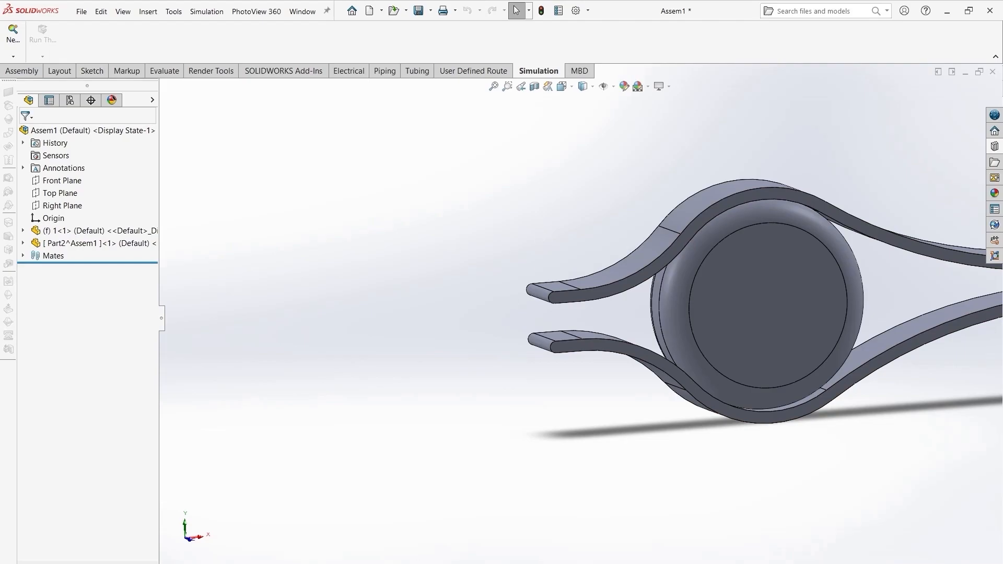
{"action": "left_click", "coordinate": [78, 560]}
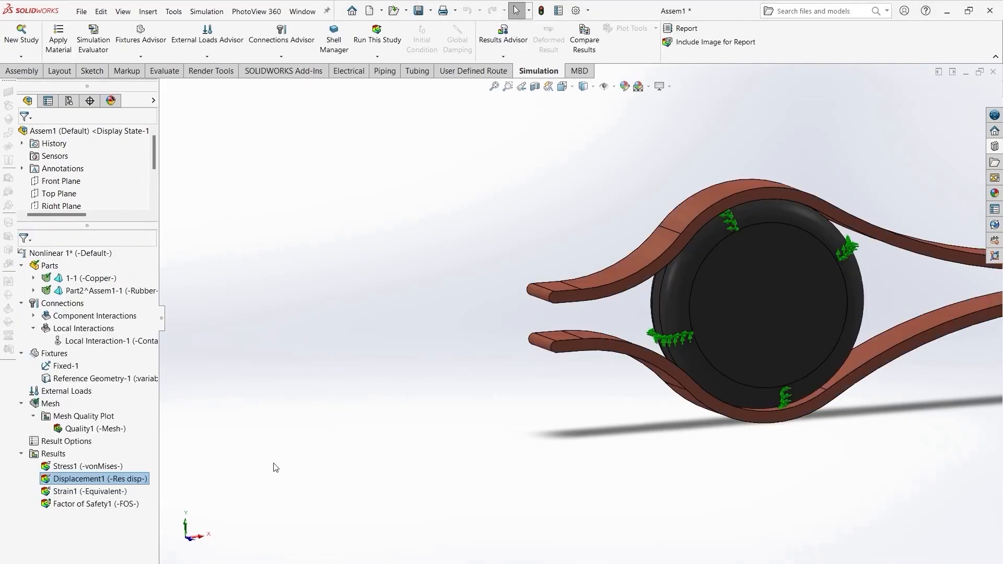
- Reopen the displacement plot and change its legend number format to floating
{"action": "double_click", "coordinate": [144, 479]}
{"action": "right_click", "coordinate": [872, 279]}
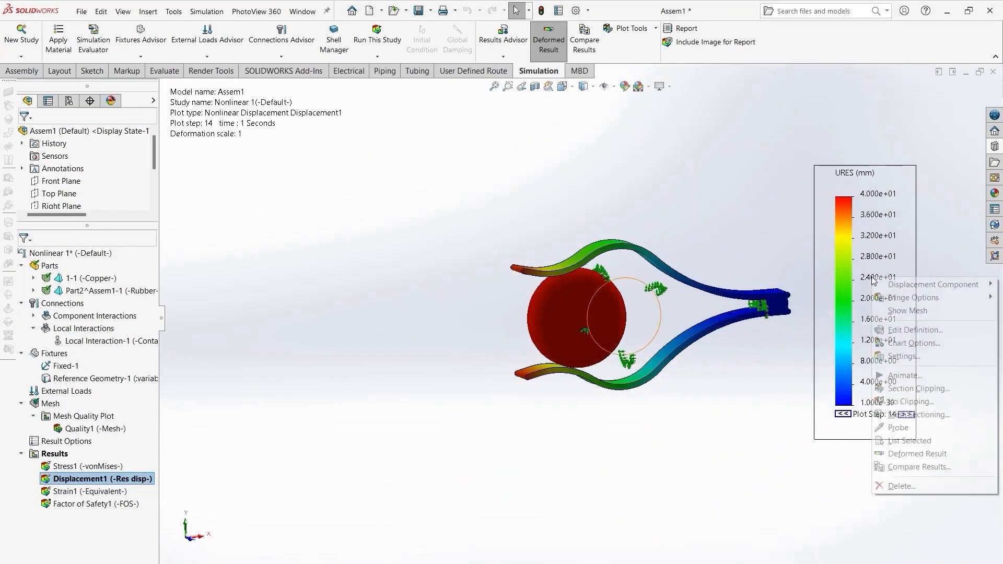
{"action": "left_click", "coordinate": [909, 343]}
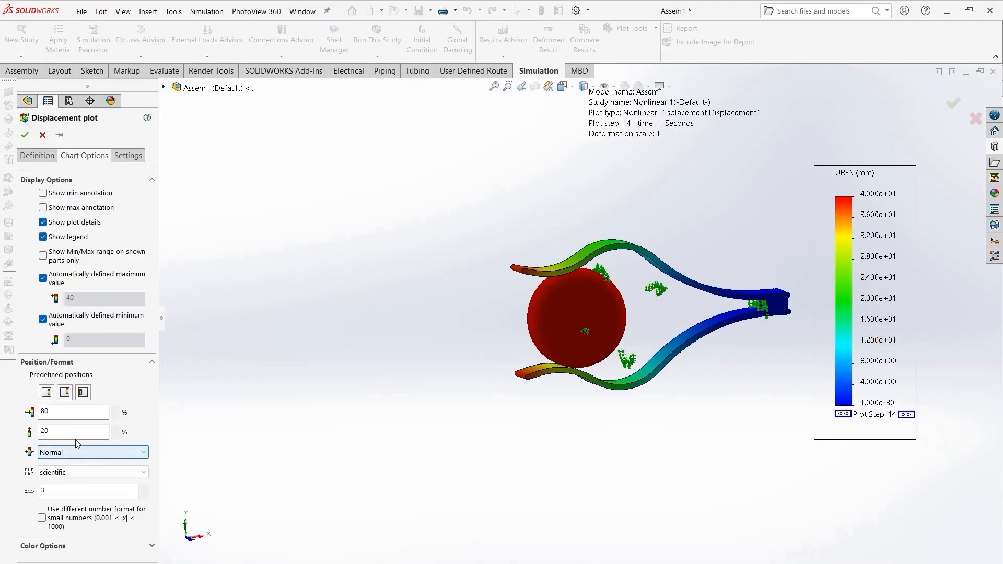
{"action": "left_click", "coordinate": [85, 478]}
{"action": "left_click", "coordinate": [61, 495]}
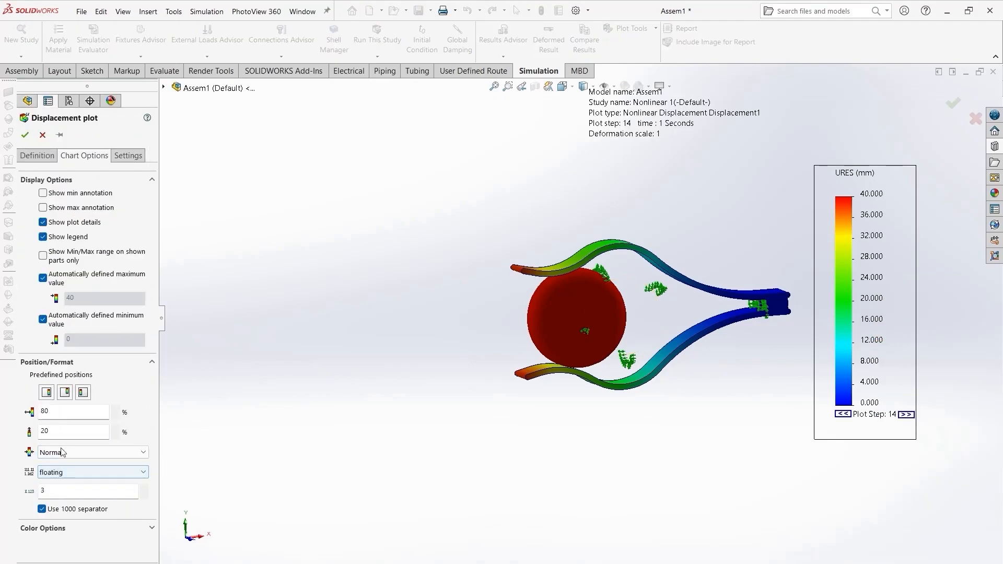
{"action": "left_click", "coordinate": [25, 135]}
- Examine the displacement plot, zooming to fit, and switch between the stress and displacement plots
{"action": "scroll", "coordinate": [896, 189], "scroll_direction": "down", "scroll_amount": 4}
{"action": "scroll", "coordinate": [555, 347], "scroll_direction": "up", "scroll_amount": 4}
{"action": "middle_click_drag", "start_coordinate": [348, 373], "coordinate": [349, 381]}
{"action": "scroll", "coordinate": [531, 345], "scroll_direction": "up", "scroll_amount": 3}
{"action": "scroll", "coordinate": [548, 343], "scroll_direction": "down", "scroll_amount": 6}
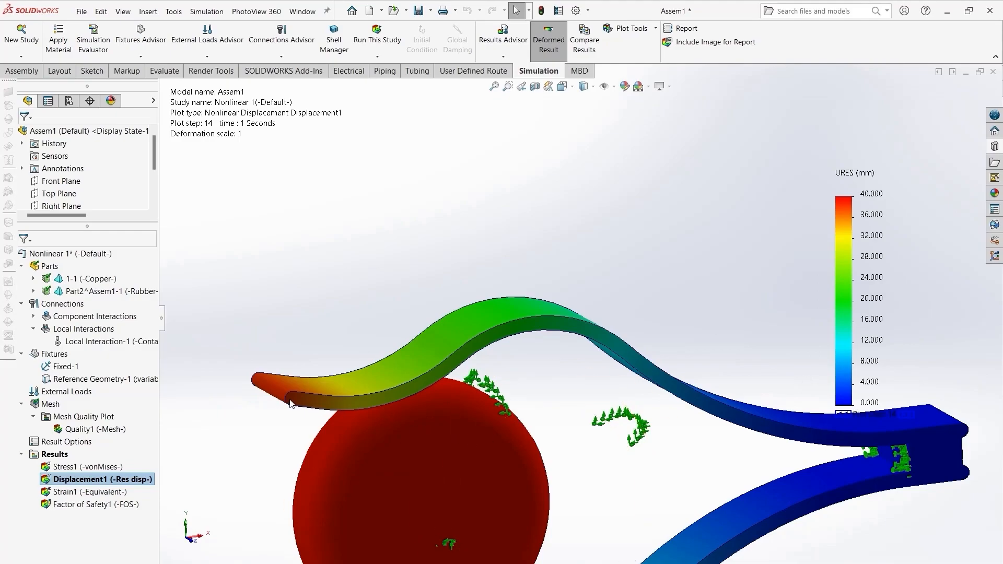
{"action": "scroll", "coordinate": [581, 441], "scroll_direction": "up", "scroll_amount": 5}
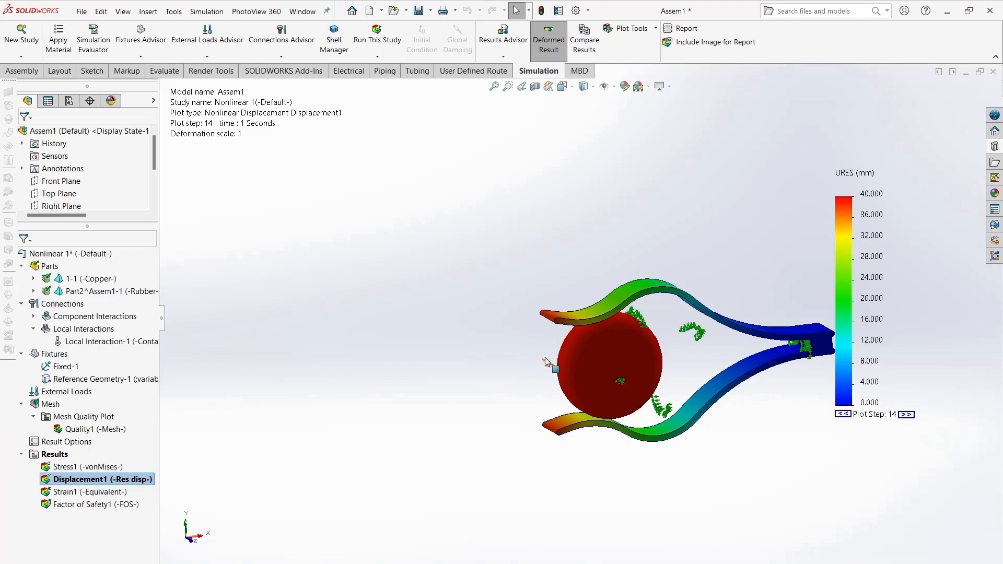
{"action": "left_click", "coordinate": [129, 442]}
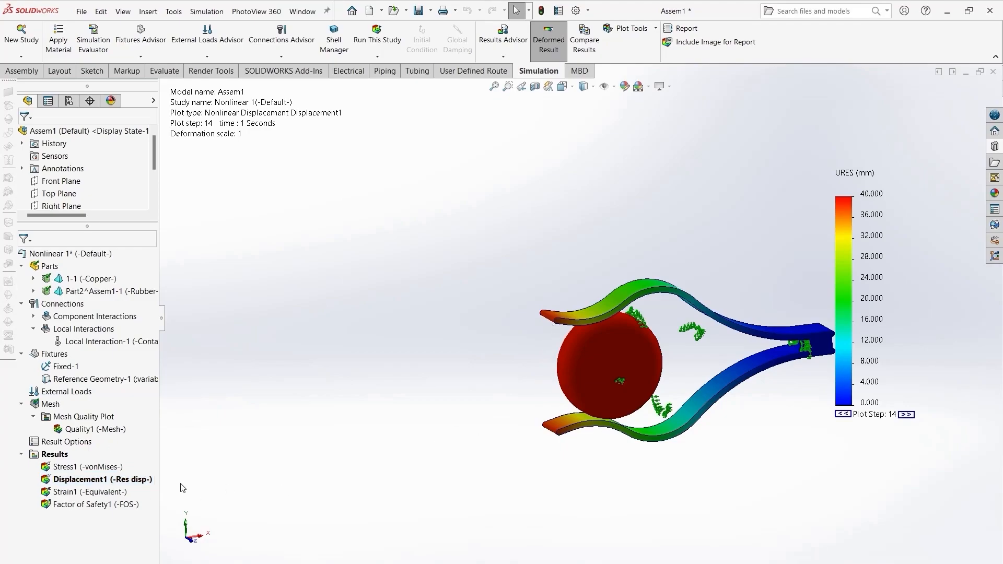
{"action": "key", "text": "f"}
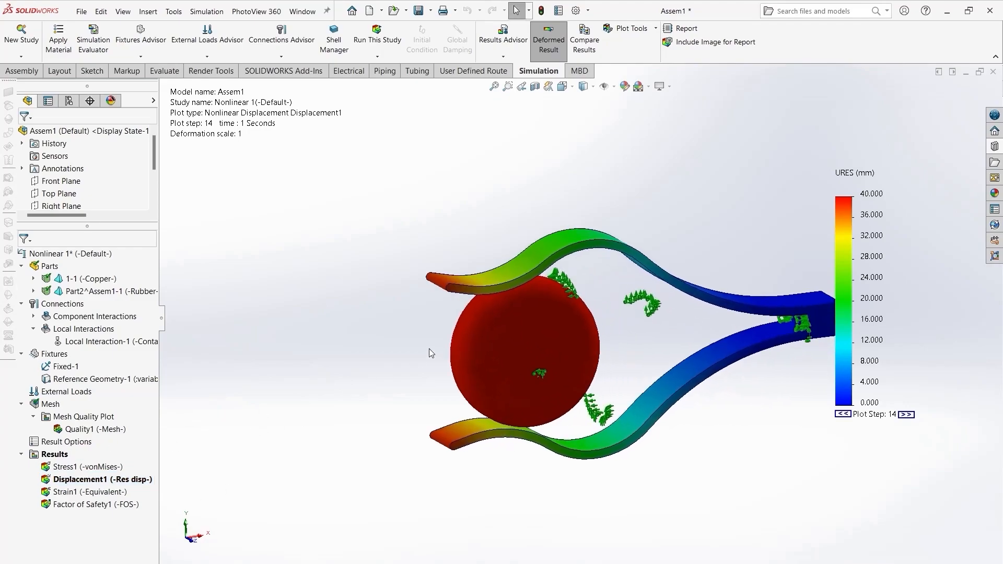
{"action": "double_click", "coordinate": [94, 467]}
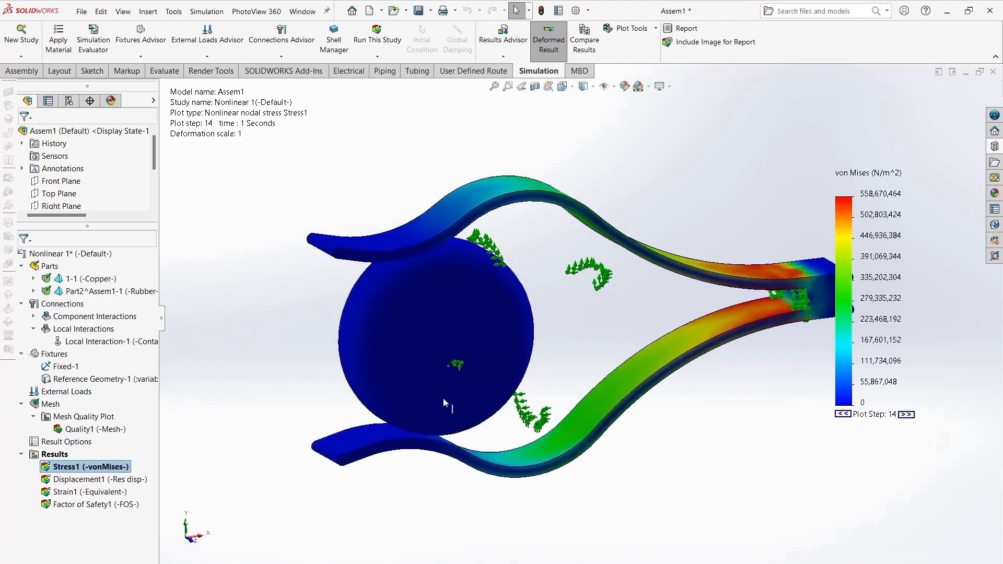
{"action": "double_click", "coordinate": [120, 480]}
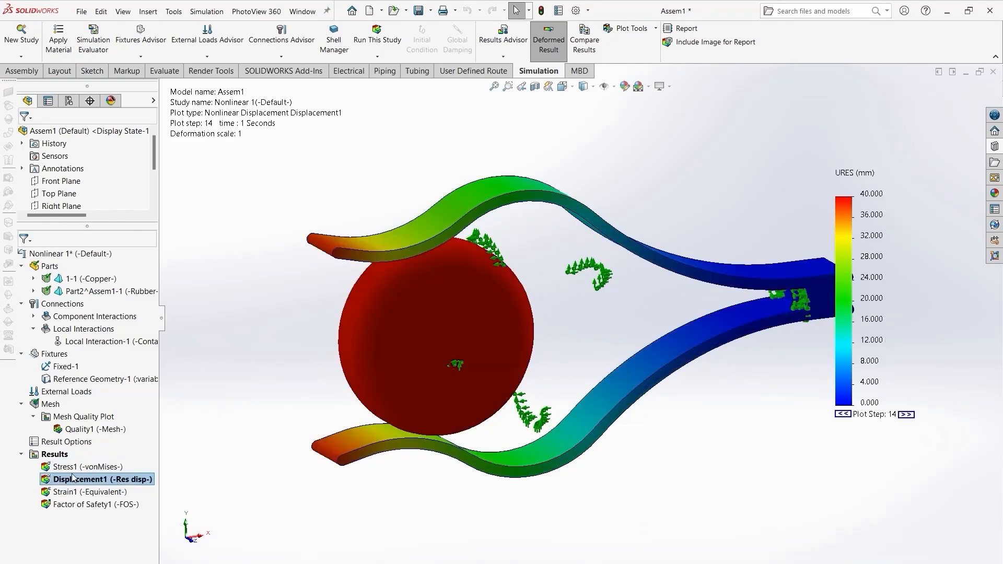
- Animate the displacement plot, replay it with the speed slider at 80, and close the animation
{"action": "right_click", "coordinate": [94, 479]}
{"action": "left_click", "coordinate": [118, 298]}
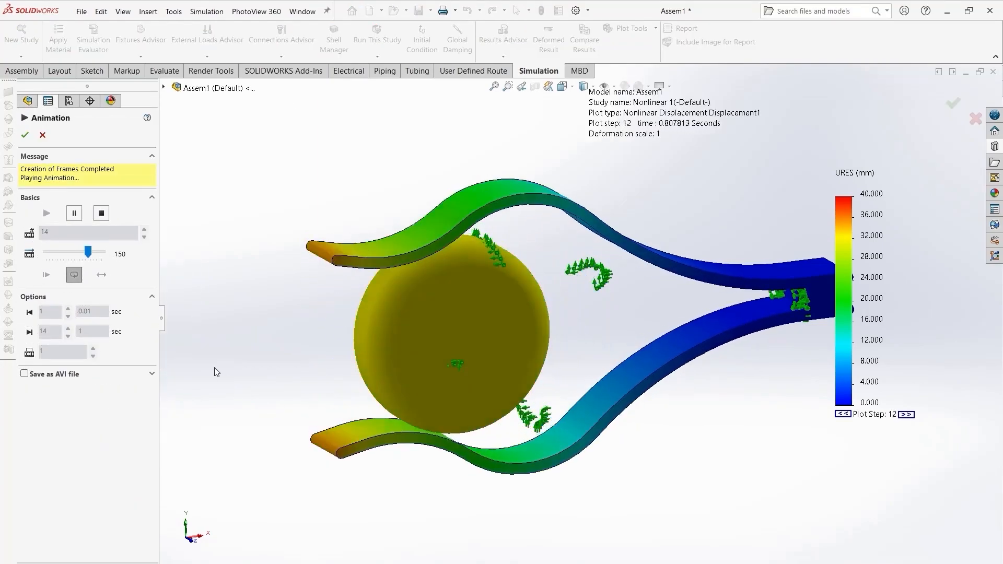
{"action": "left_click", "coordinate": [101, 213]}
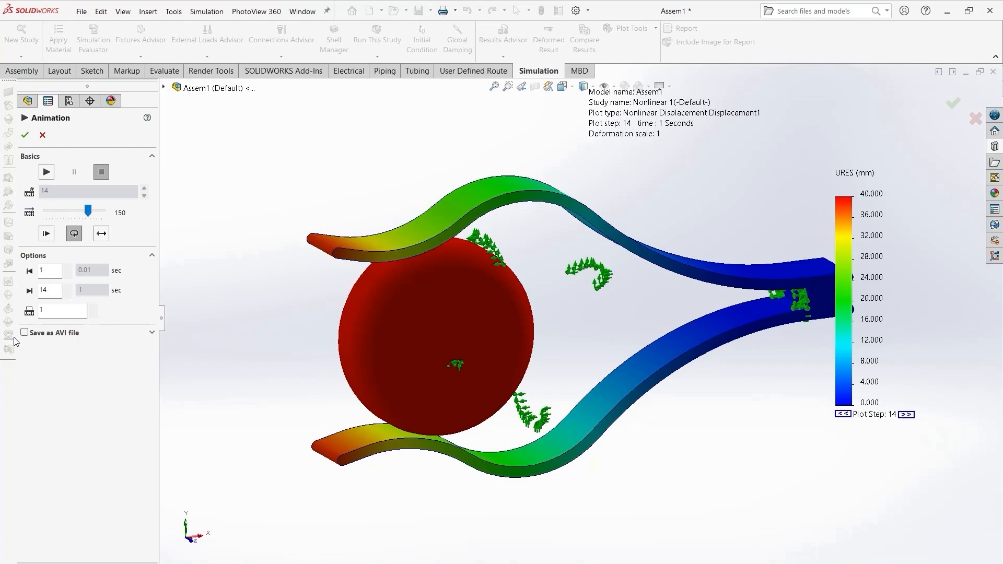
{"action": "left_click", "coordinate": [46, 172]}
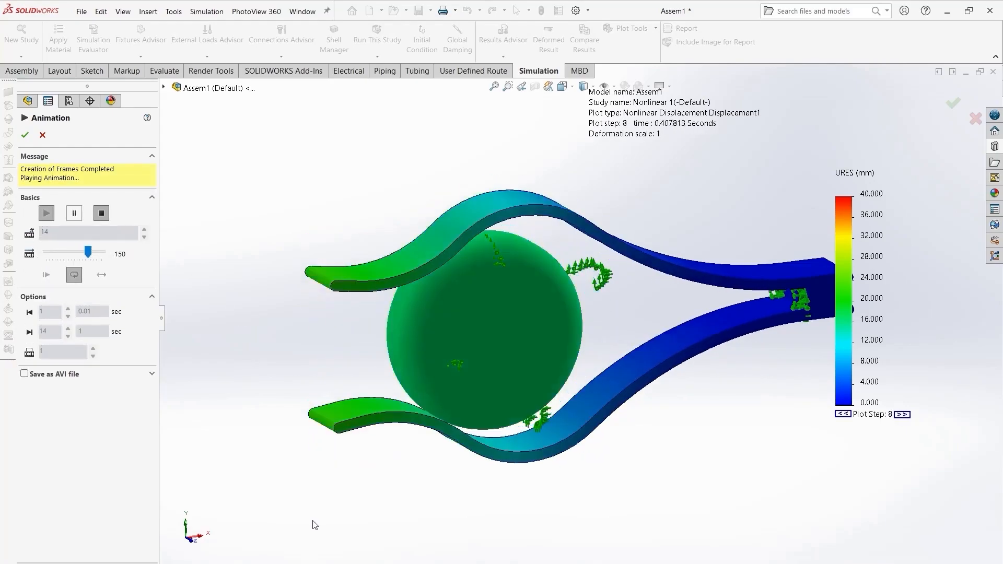
{"action": "left_click_drag", "start_coordinate": [88, 252], "coordinate": [69, 254]}
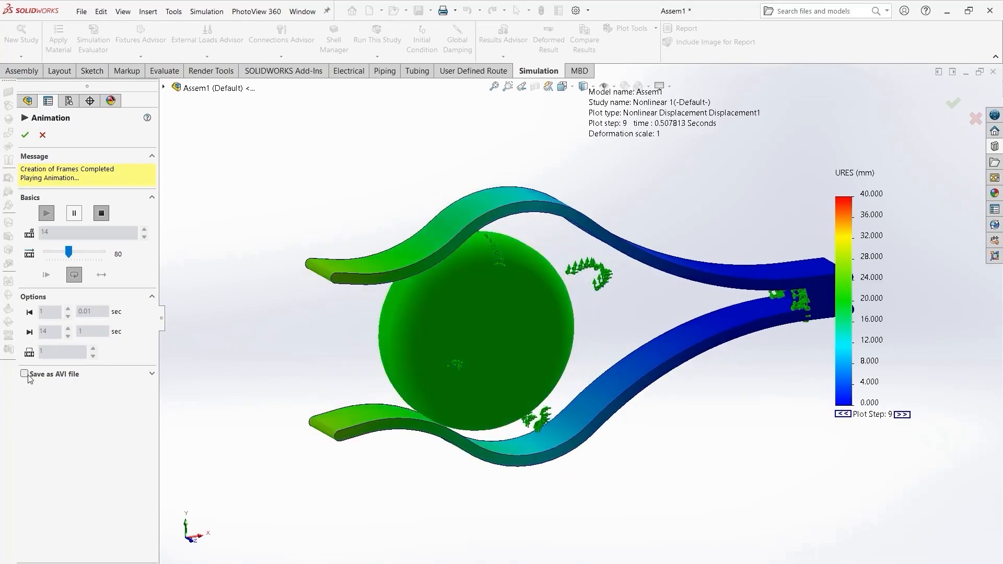
{"action": "left_click", "coordinate": [42, 135]}
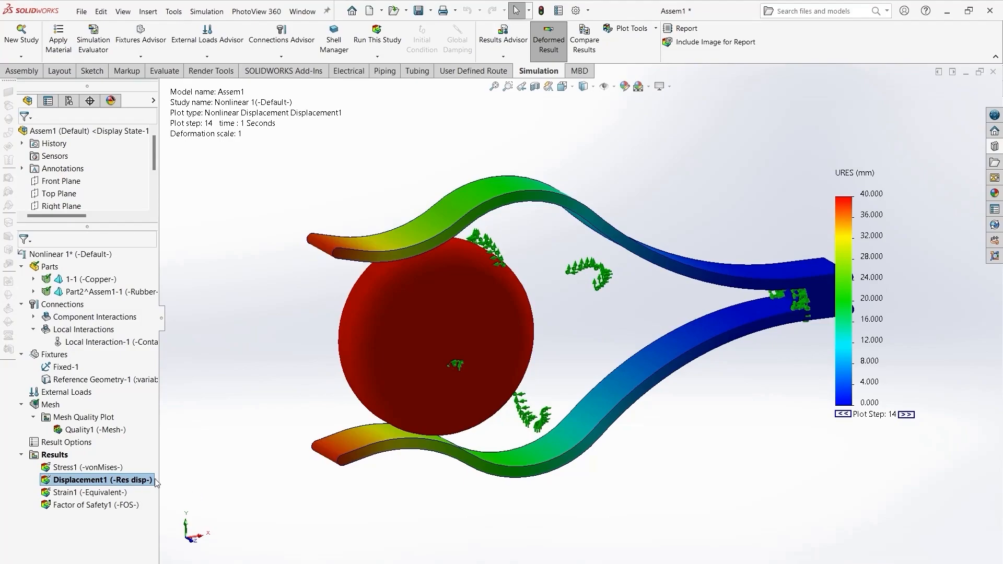